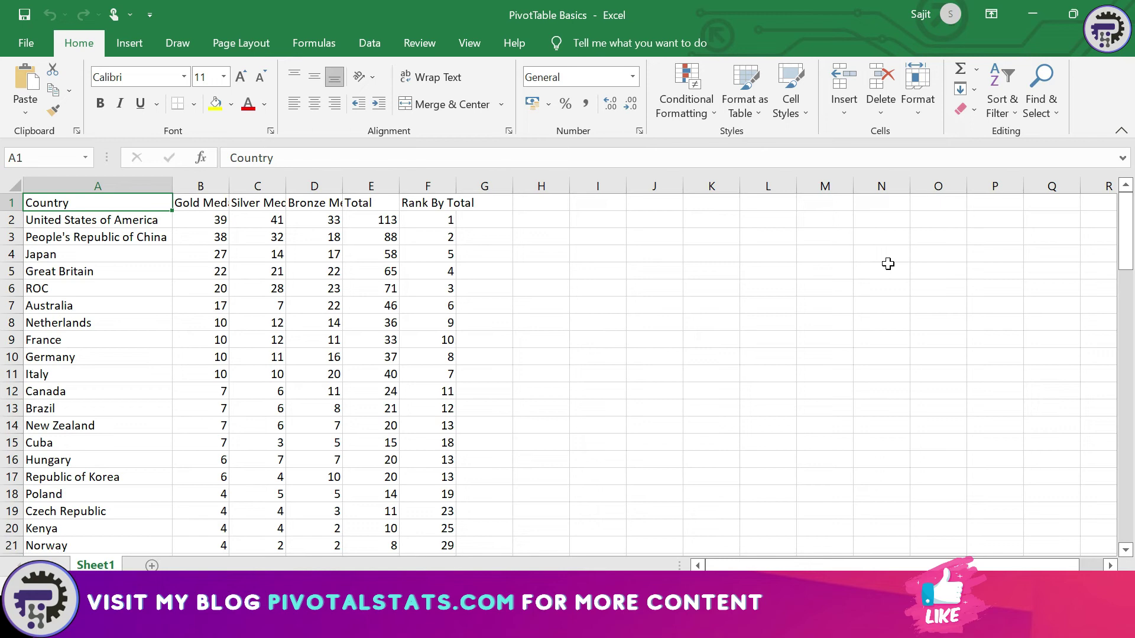
# Step: Look through the first entries of the Country column and across the header row of the medal table
pyautogui.press('Down')
pyautogui.press('Down')
pyautogui.press('Down')
pyautogui.press('Down')
pyautogui.press('Down')
pyautogui.press('Down')
pyautogui.press('Down')
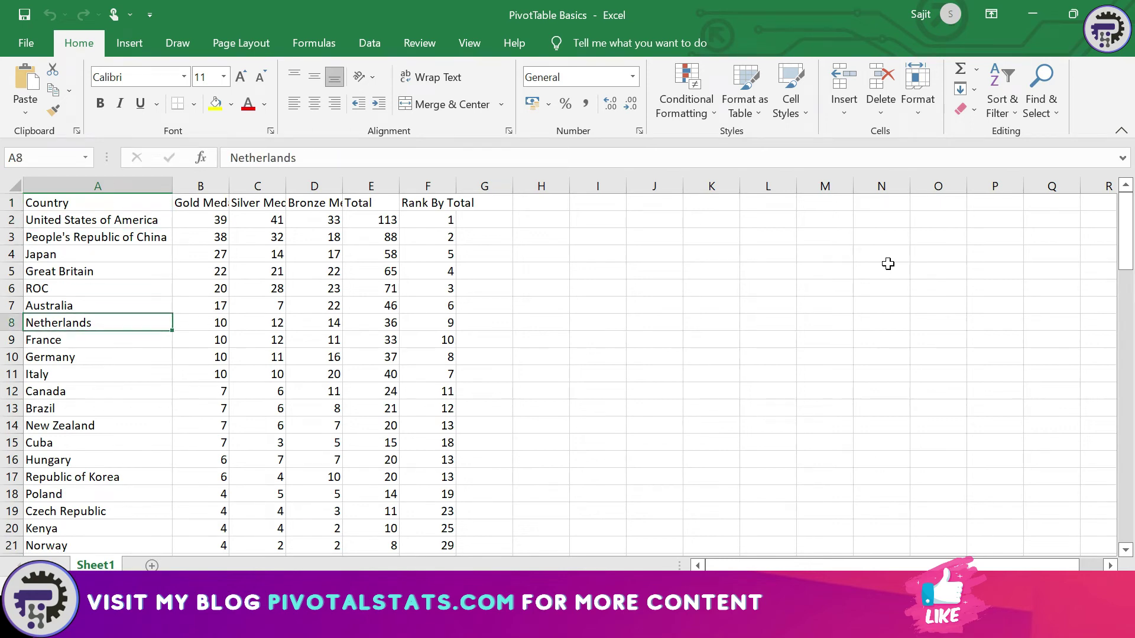
pyautogui.press('Up')
pyautogui.press('Up')
pyautogui.press('Up')
pyautogui.press('Up')
pyautogui.press('Up')
pyautogui.press('Up')
pyautogui.press('Up')
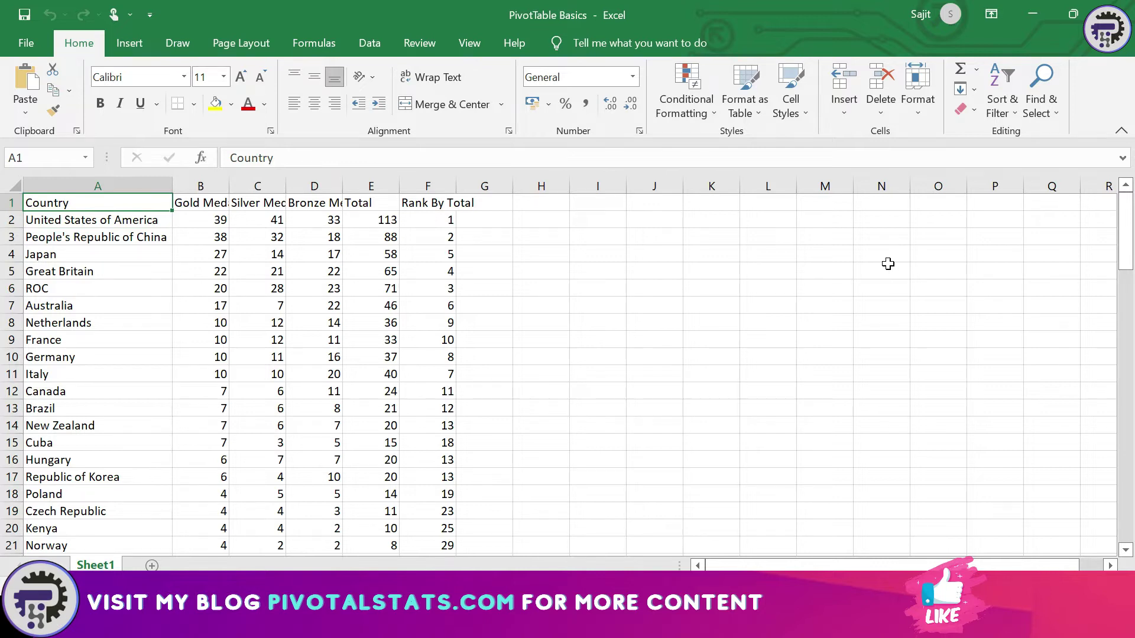
pyautogui.hotkey('shift', 'Right')
pyautogui.hotkey('shift', 'Right')
pyautogui.hotkey('shift', 'Right')
pyautogui.hotkey('shift', 'Right')
pyautogui.hotkey('shift', 'Right')
pyautogui.hotkey('shift', 'Right')
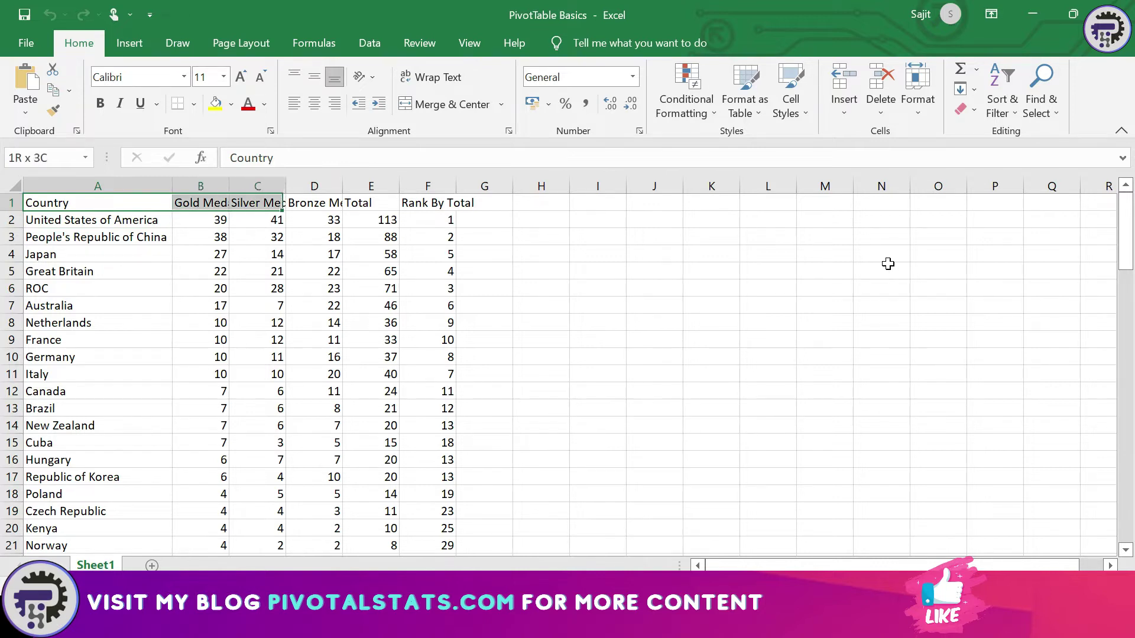
# Step: Insert a blank column between the Gold Medal and Silver Medal columns
pyautogui.press('Right')
pyautogui.press('Right')
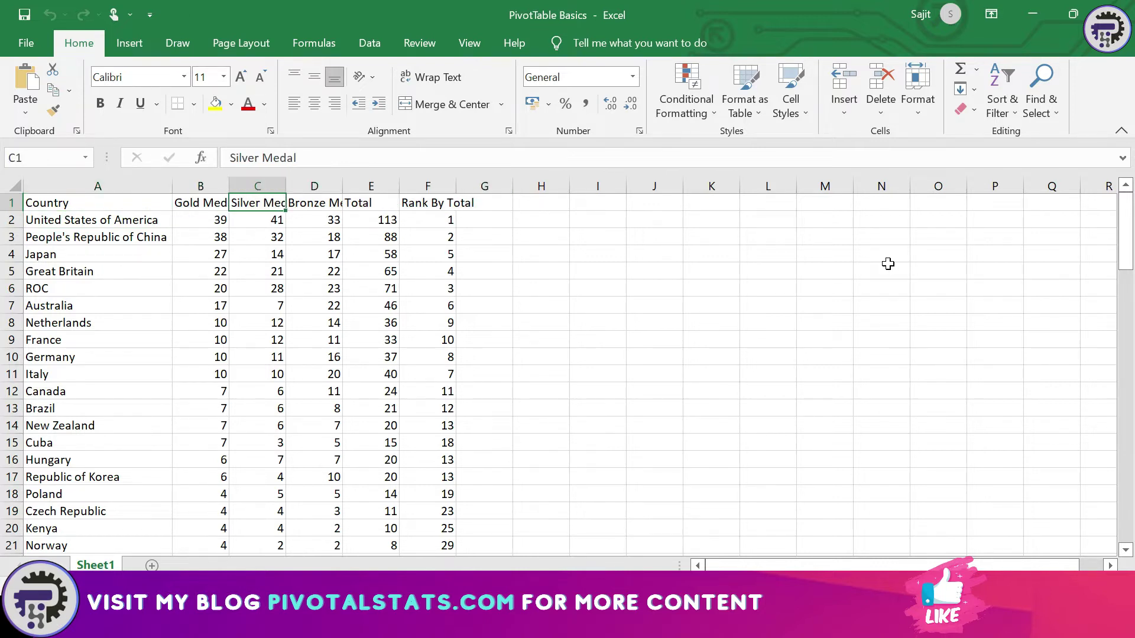
pyautogui.hotkey('ctrl', 'shift', 'Down')
pyautogui.hotkey('ctrl', 'shift', '+')
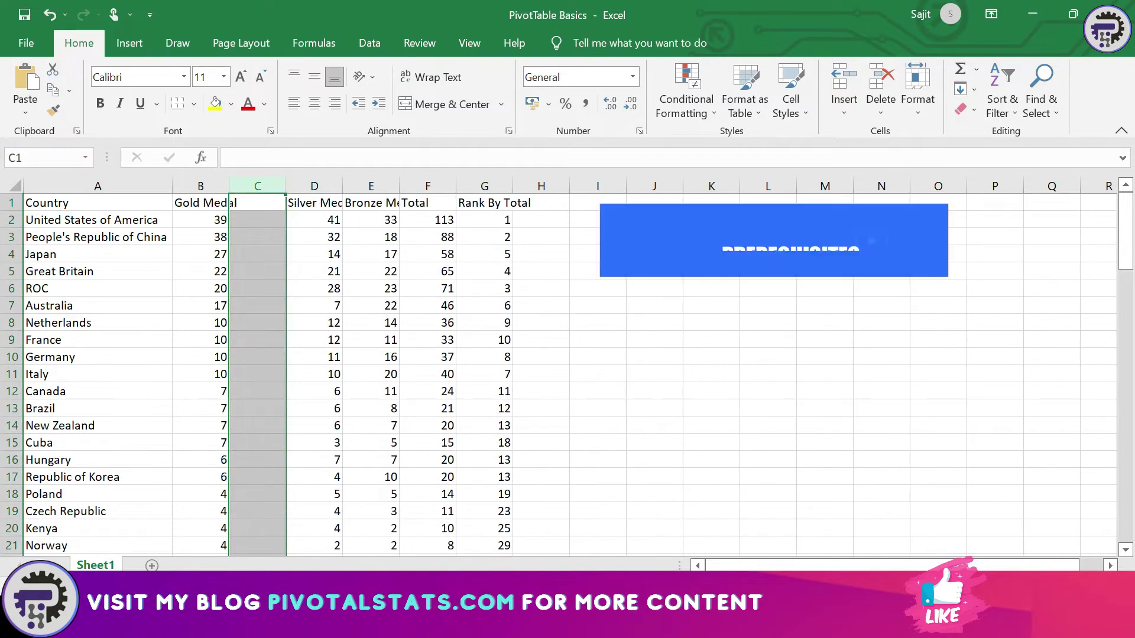
# Step: Examine how the blank column C interrupts the header row of the medal table
pyautogui.press('Left')
pyautogui.press('Right')
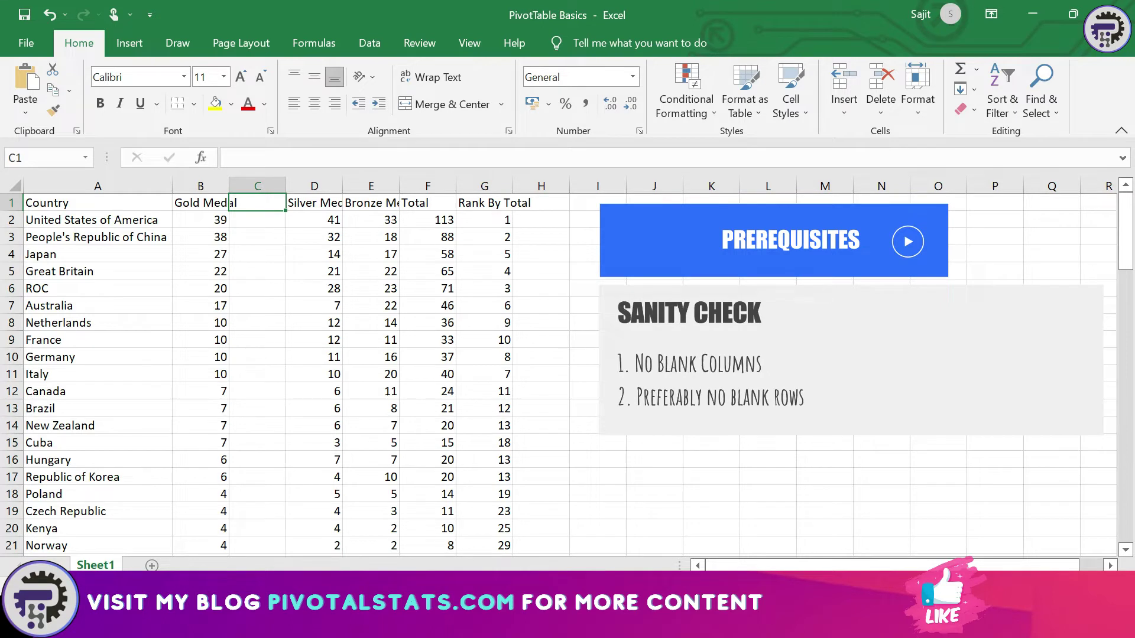
pyautogui.press('Left')
pyautogui.press('Right')
pyautogui.press('Left')
pyautogui.press('Left')
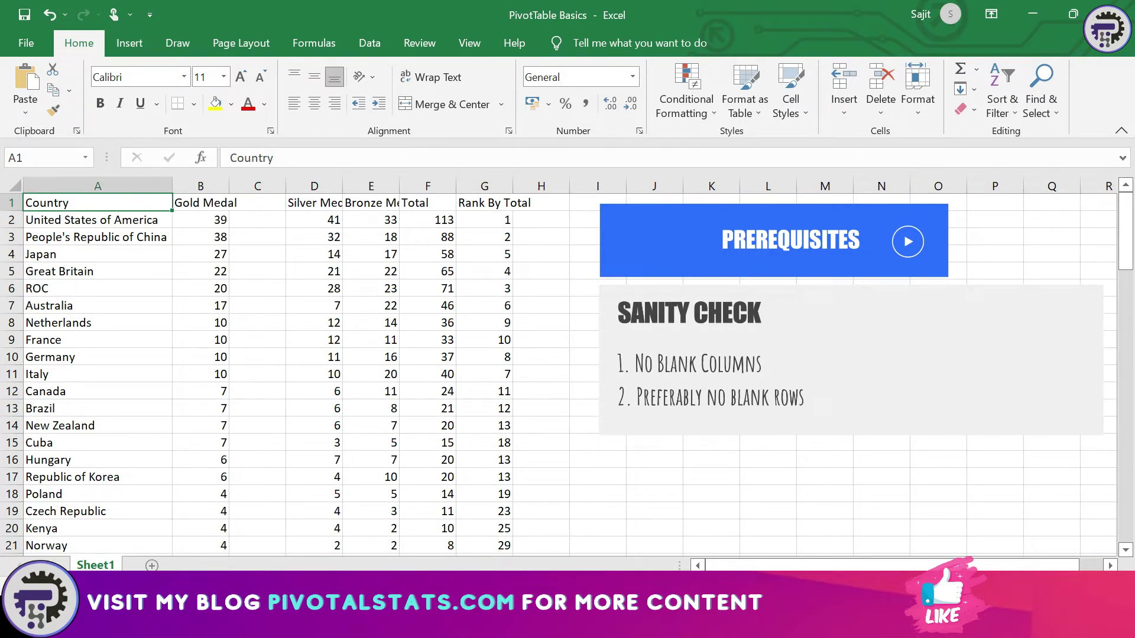
pyautogui.hotkey('shift', 'Right')
pyautogui.hotkey('shift', 'Right')
pyautogui.hotkey('shift', 'Right')
pyautogui.hotkey('shift', 'Right')
pyautogui.hotkey('shift', 'Right')
pyautogui.hotkey('shift', 'Right')
pyautogui.press('Right')
pyautogui.press('Right')
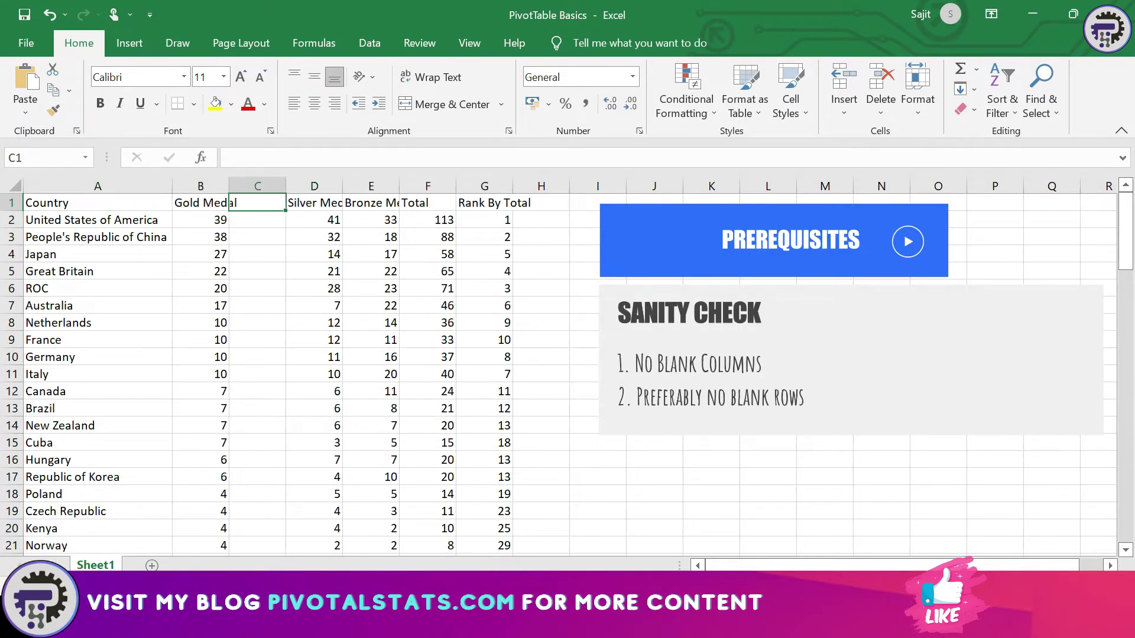
# Step: Delete the blank column C between Gold Medal and Silver Medal
pyautogui.hotkey('ctrl', 'shift', 'Down')
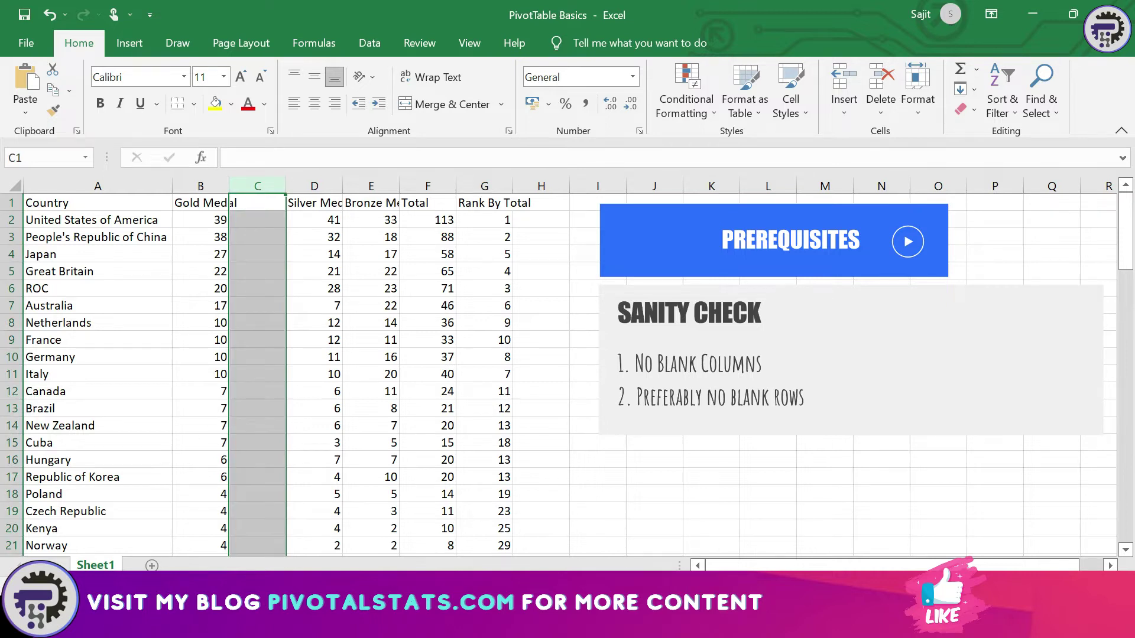
pyautogui.rightClick(272, 189)
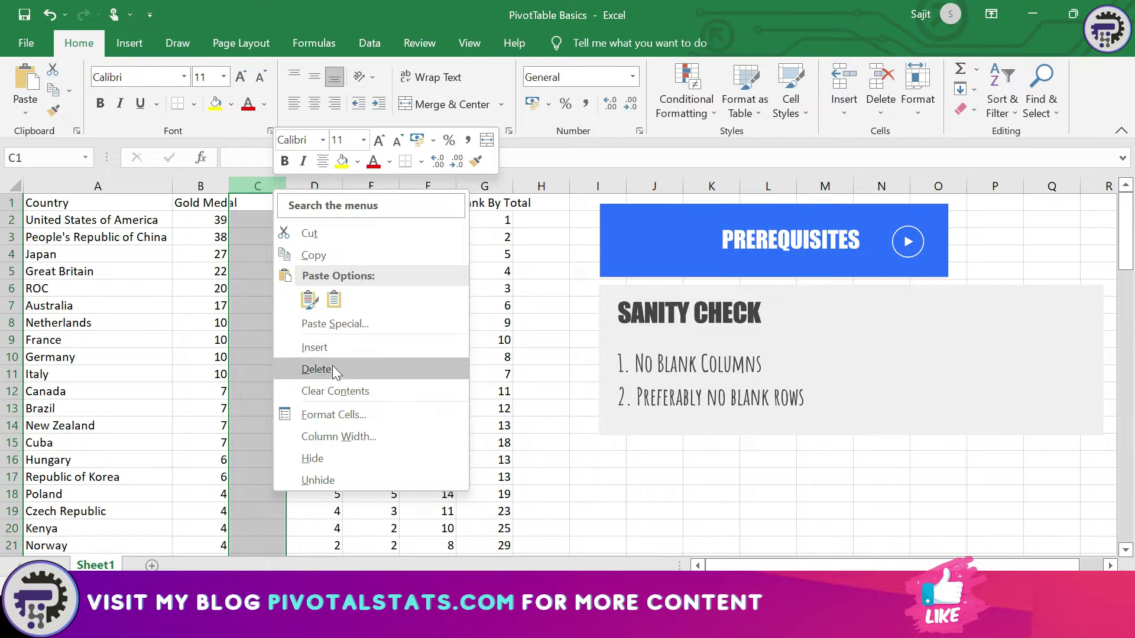
pyautogui.click(333, 369)
# Step: Check the table for blank rows, highlighting the entire New Zealand row, and return to the Country header cell
pyautogui.click(98, 284)
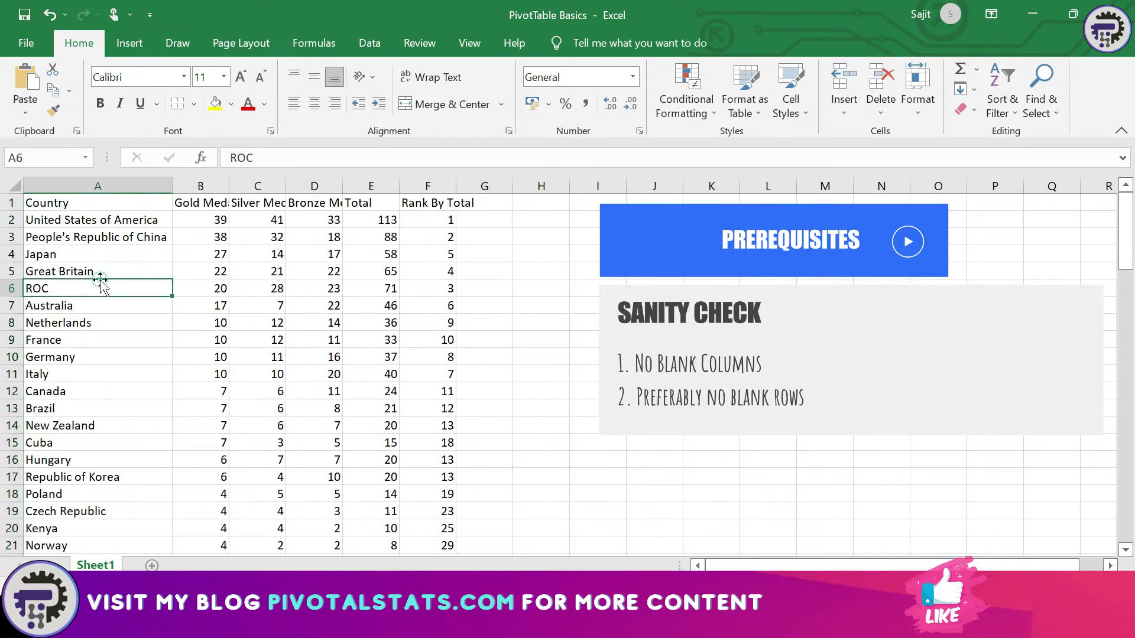
pyautogui.press('Down')
pyautogui.press('Down')
pyautogui.press('Down')
pyautogui.press('Down')
pyautogui.press('Down')
pyautogui.press('Down')
pyautogui.press('Down')
pyautogui.press('Down')
pyautogui.hotkey('shift', 'space')
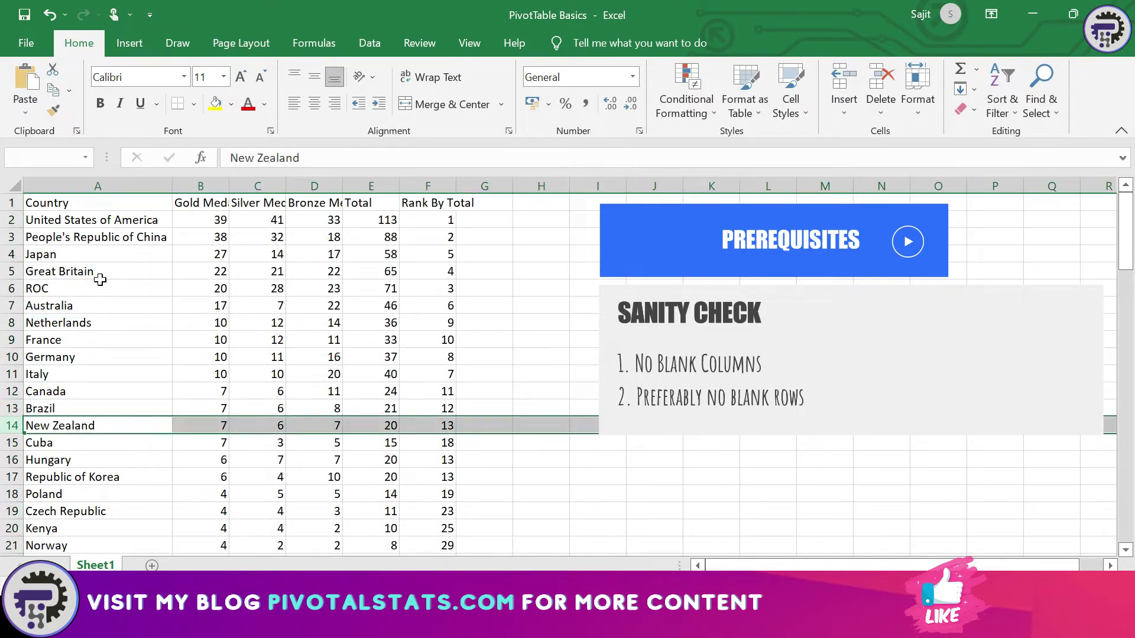
pyautogui.hotkey('shift', 'BackSpace')
pyautogui.hotkey('shift', 'space')
pyautogui.hotkey('shift', 'Down')
pyautogui.hotkey('shift', 'BackSpace')
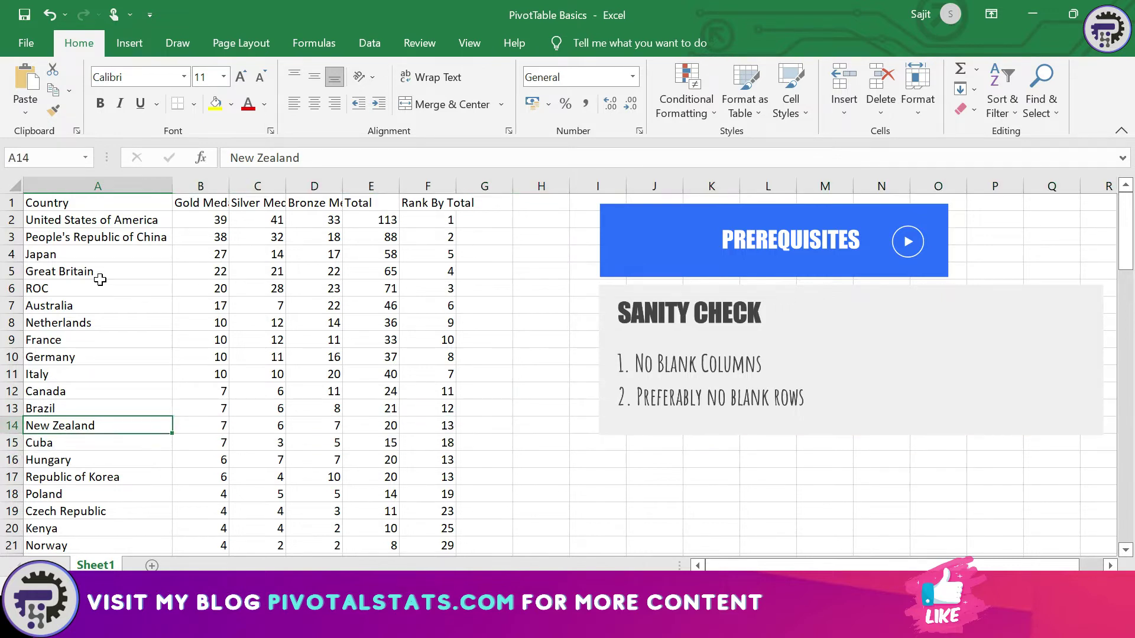
pyautogui.hotkey('ctrl', 'Up')
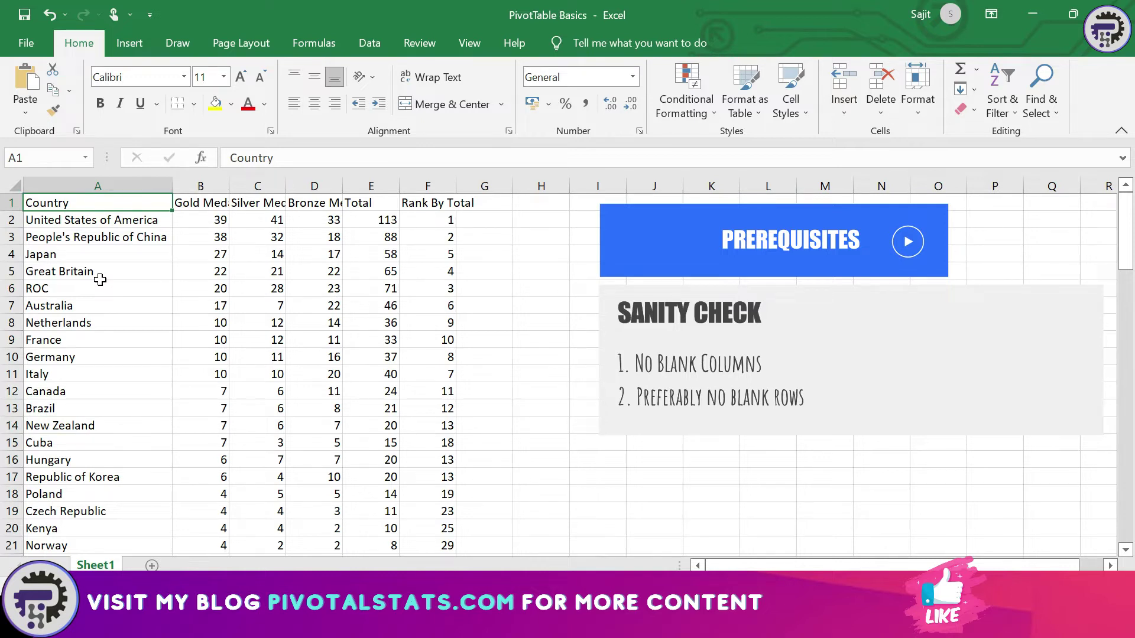
# Step: Select the full data range A1:F94 to check its extent, and return to cell A1
pyautogui.hotkey('ctrl', 'shift', 'Right')
pyautogui.hotkey('ctrl', 'shift', 'Down')
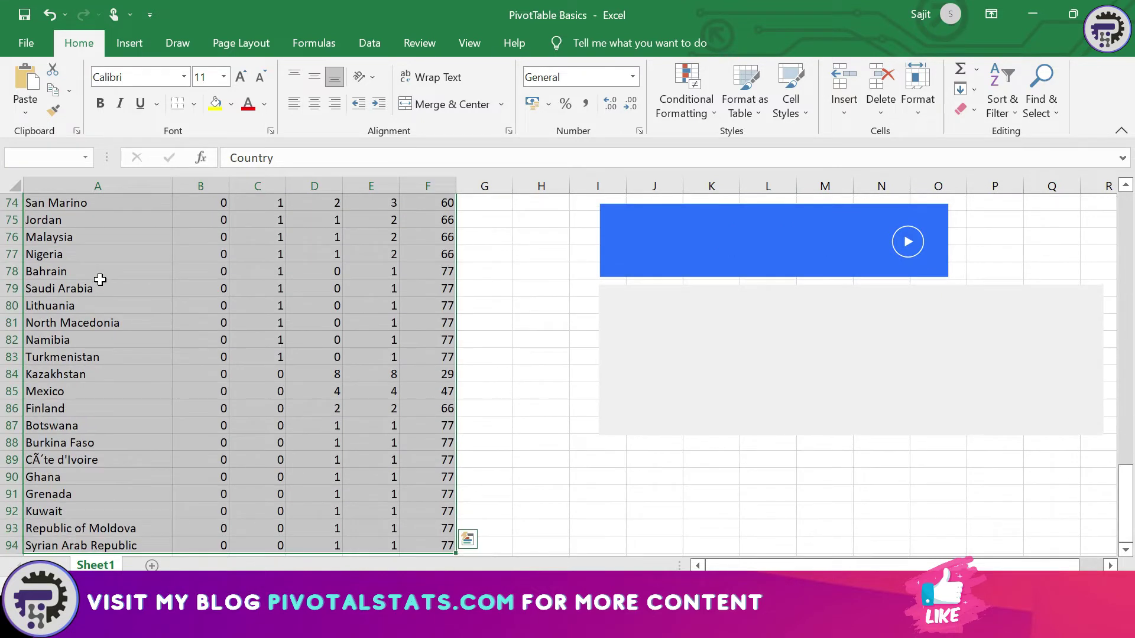
pyautogui.hotkey('ctrl', 'Home')
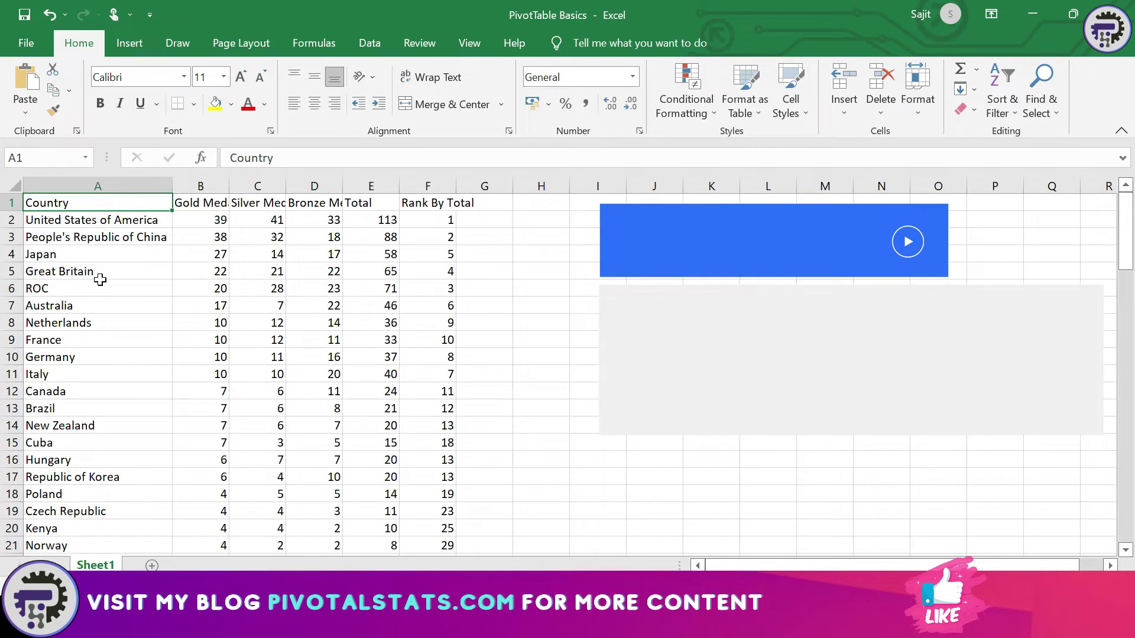
pyautogui.press('Down')
pyautogui.press('Down')
pyautogui.press('Down')
pyautogui.press('Down')
pyautogui.press('Down')
pyautogui.press('Down')
pyautogui.press('Down')
pyautogui.press('Down')
pyautogui.press('Down')
pyautogui.press('Down')
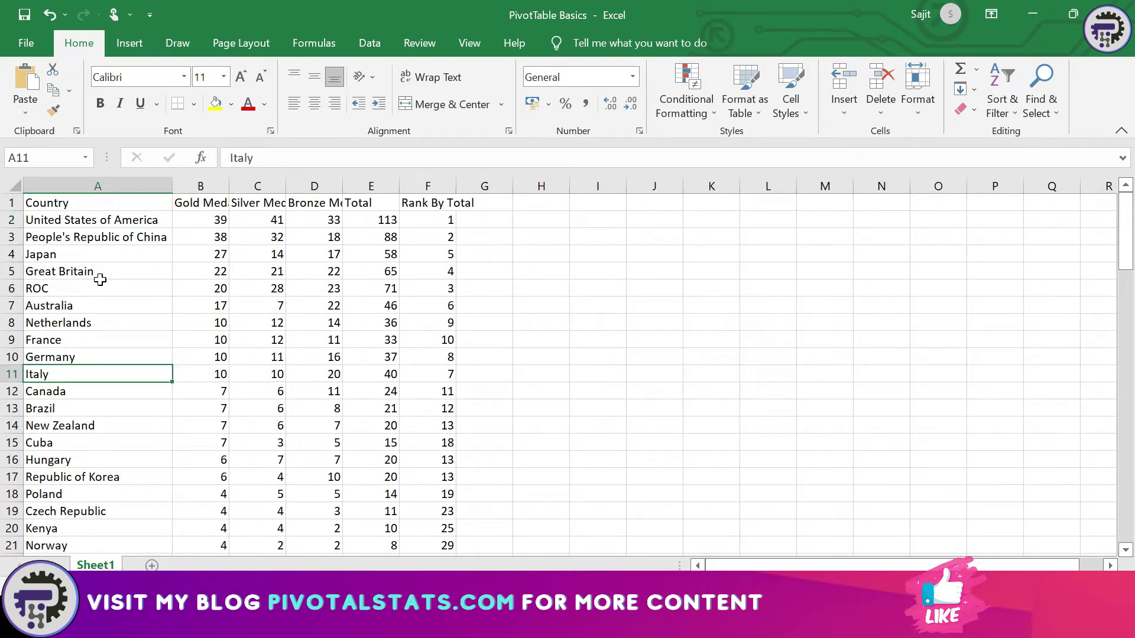
pyautogui.press('Up')
pyautogui.press('Up')
pyautogui.press('Up')
pyautogui.press('Up')
pyautogui.press('Up')
pyautogui.press('Up')
pyautogui.press('Up')
pyautogui.press('Up')
pyautogui.press('Up')
pyautogui.press('Up')
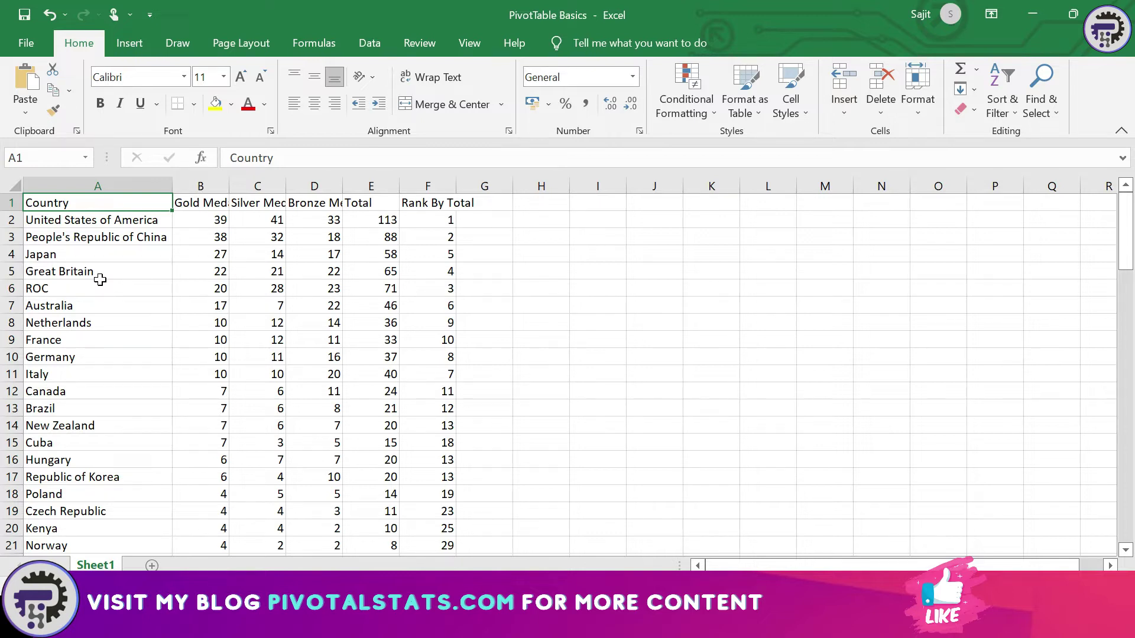
# Step: With header cell A1 selected, view the available PivotTable source options and dismiss them
pyautogui.click(128, 220)
pyautogui.press('Up')
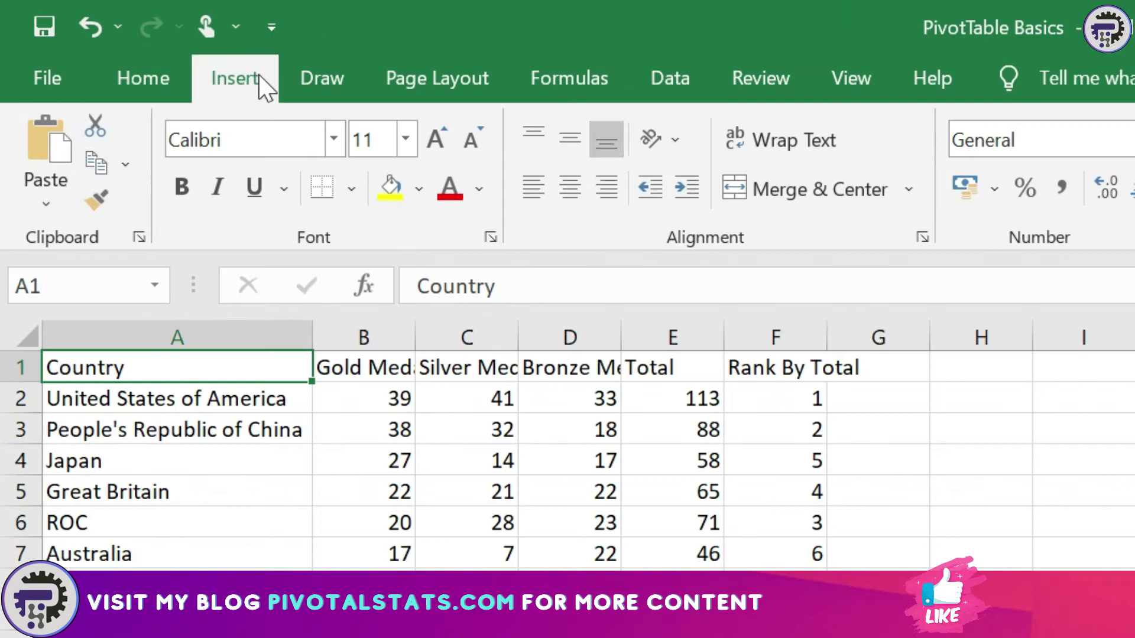
pyautogui.click(139, 43)
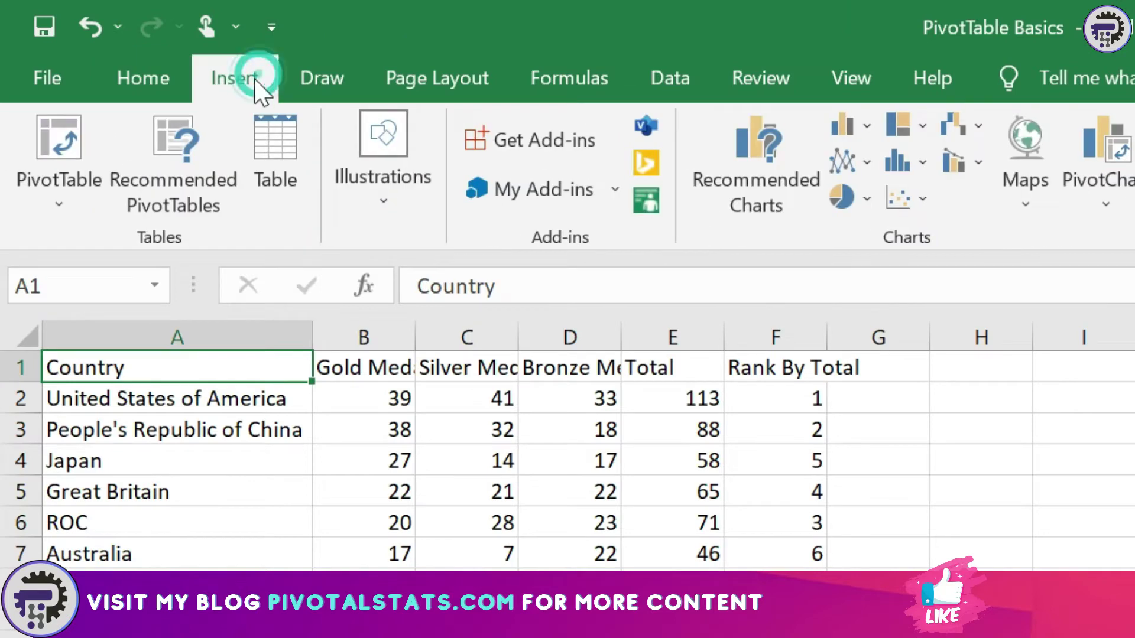
pyautogui.click(49, 204)
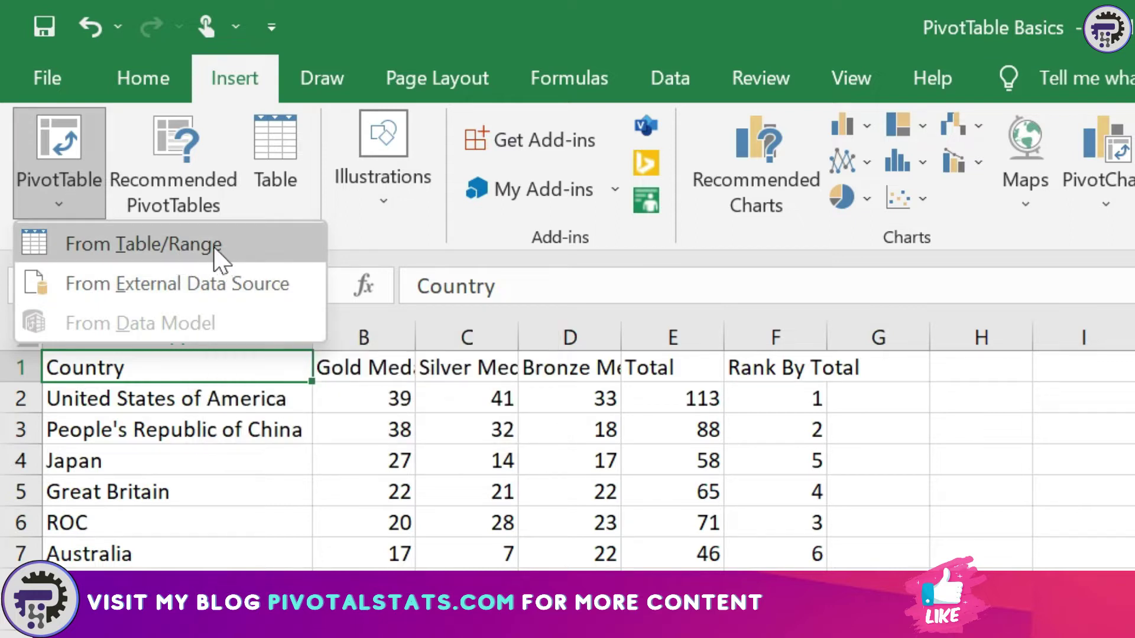
pyautogui.click(241, 400)
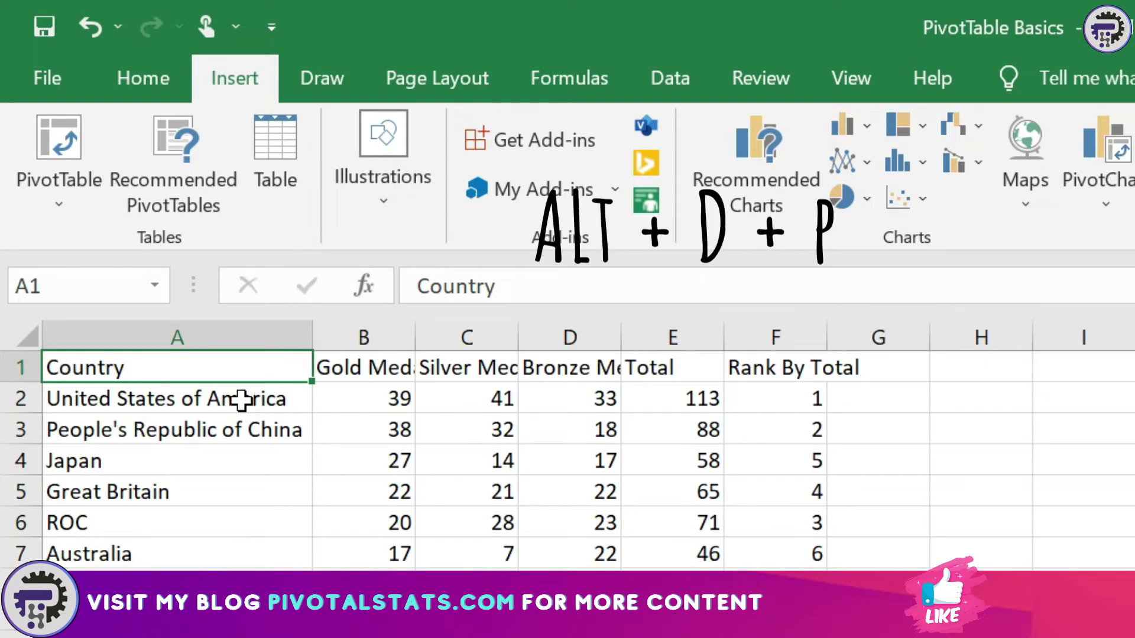
# Step: Start the PivotTable and PivotChart Wizard and accept a Microsoft Excel list as the source and PivotTable as the report type
pyautogui.press('alt')
pyautogui.press('d')
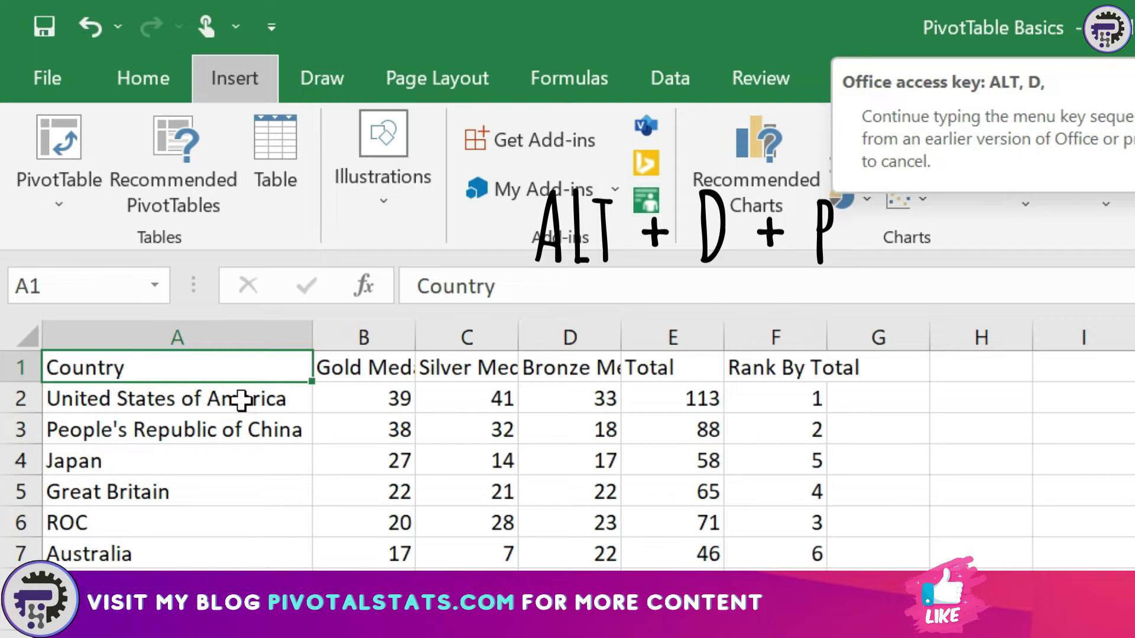
pyautogui.press('p')
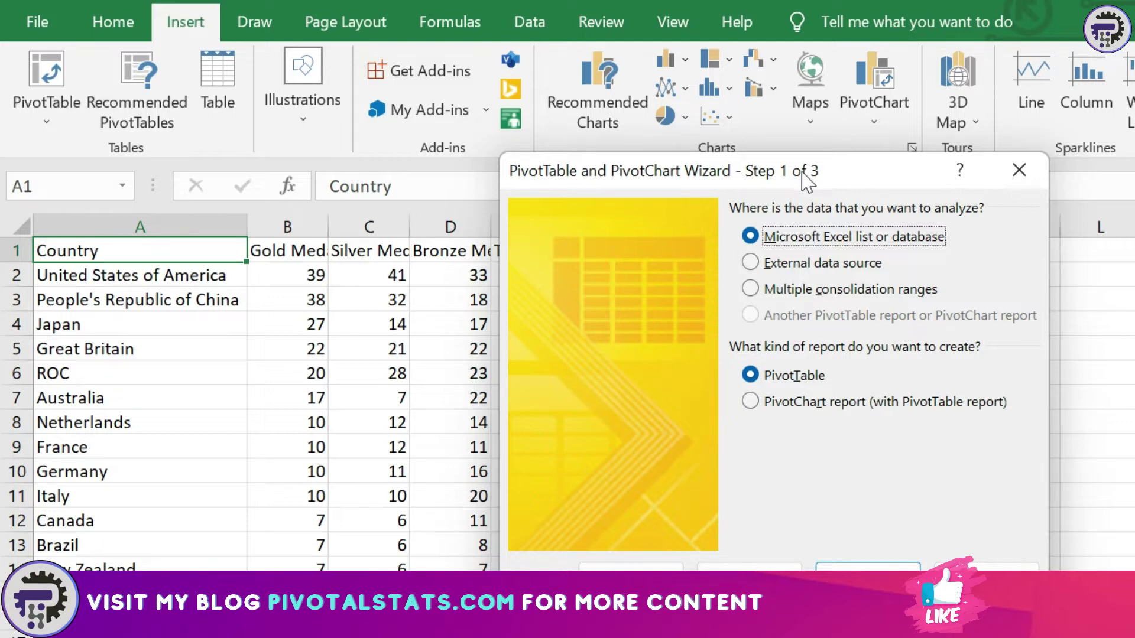
pyautogui.moveTo(807, 171); pyautogui.dragTo(485, 172)
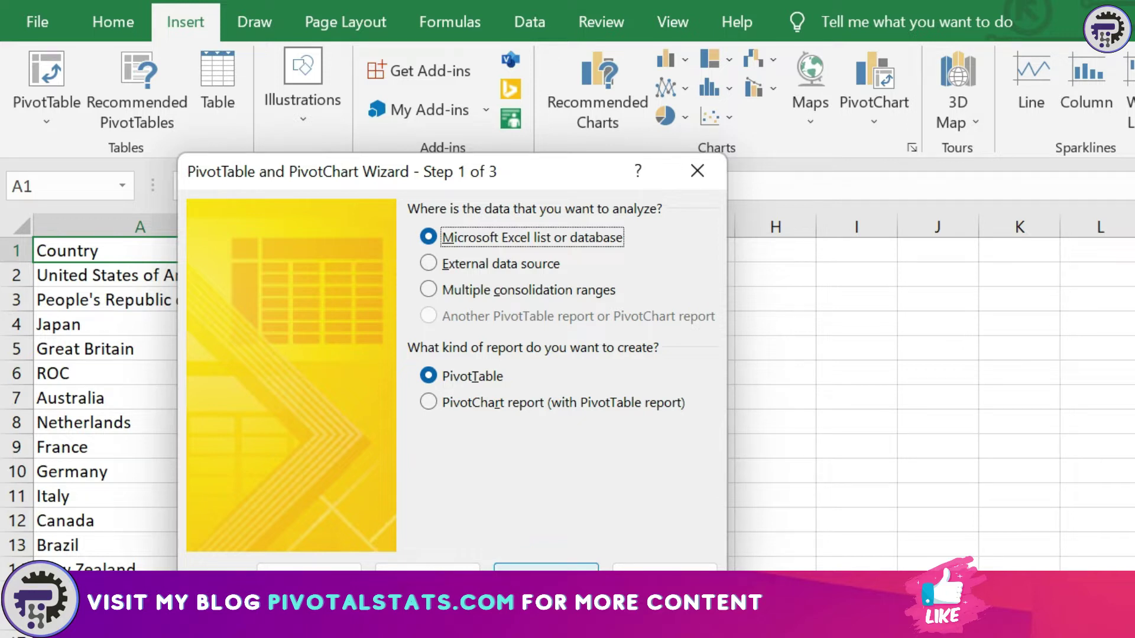
pyautogui.click(545, 569)
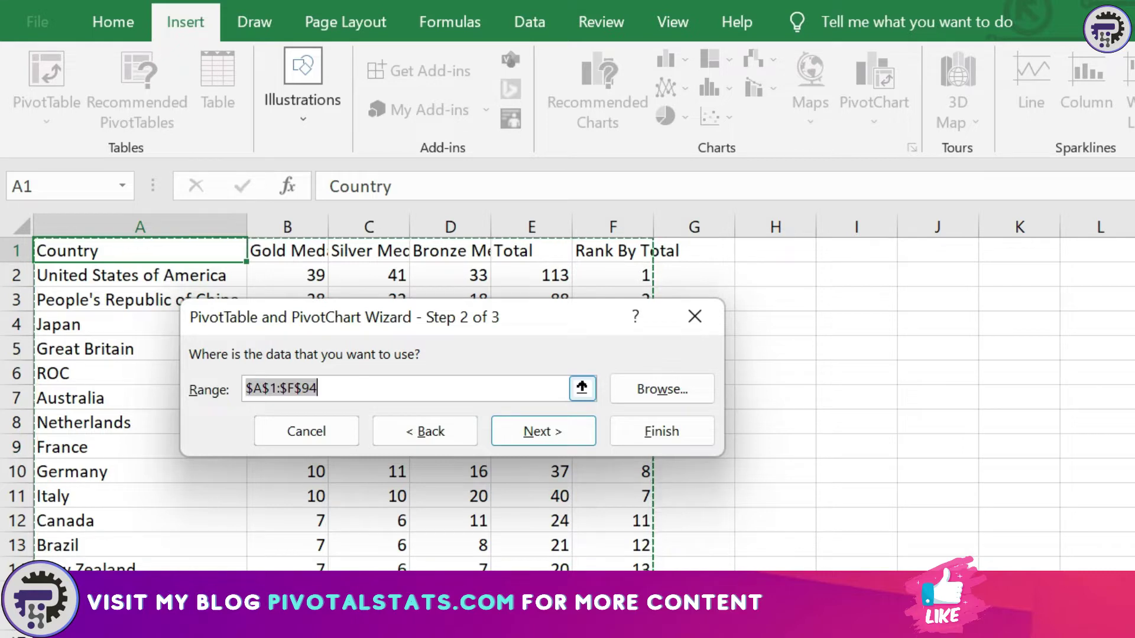
# Step: Accept $A$1:$F$94 as the wizard's data range and cancel the wizard at the report placement page
pyautogui.click(341, 390)
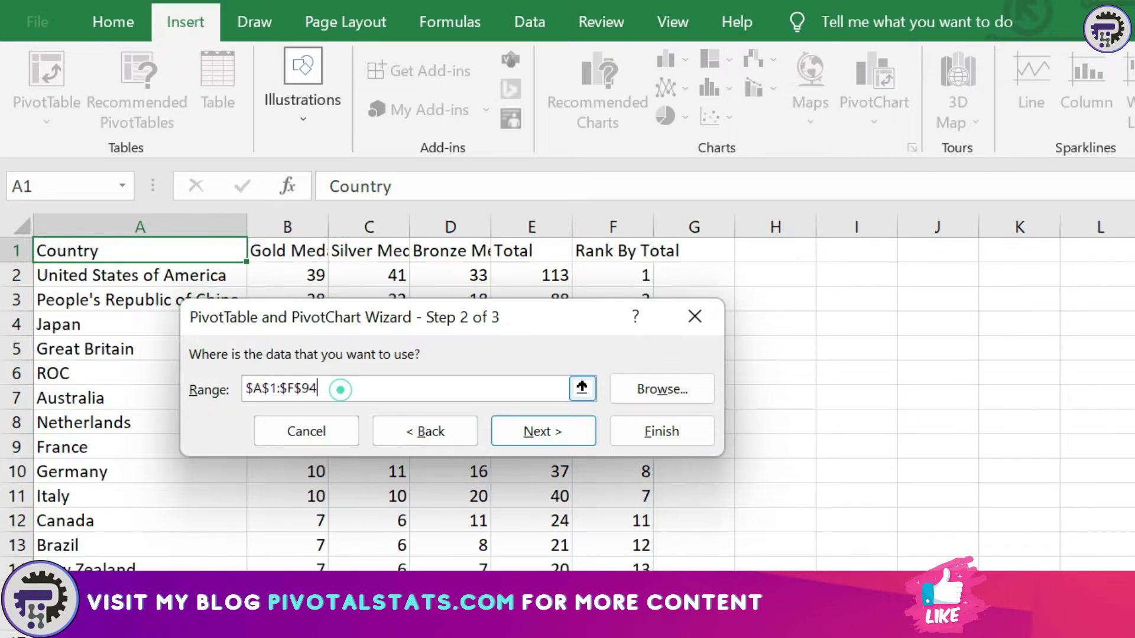
pyautogui.doubleClick(341, 391)
pyautogui.click(302, 388)
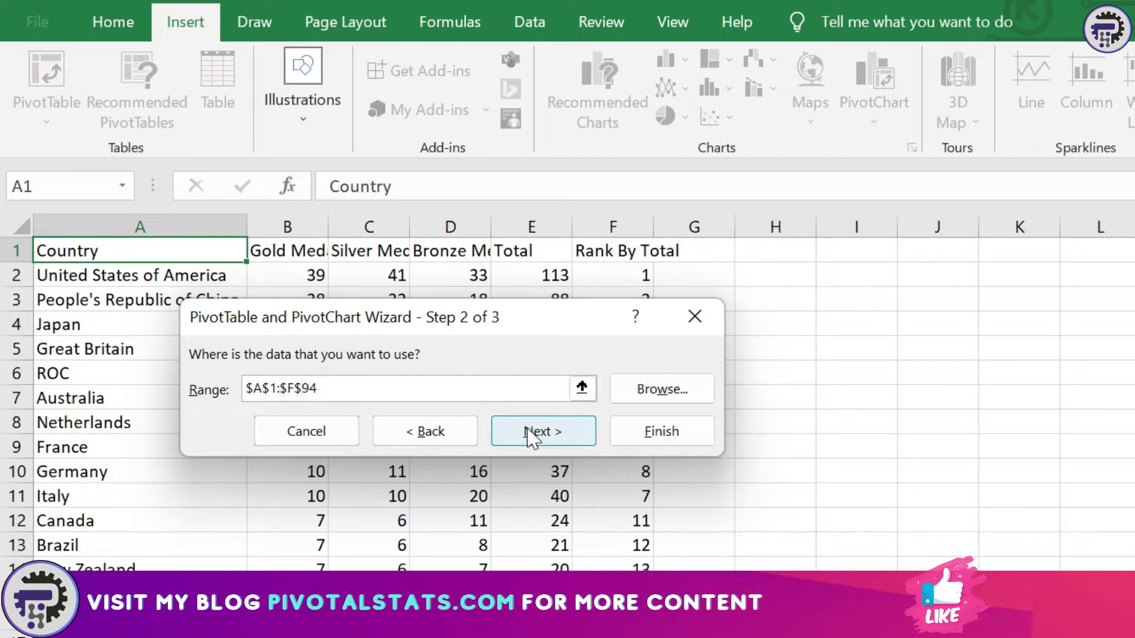
pyautogui.click(563, 432)
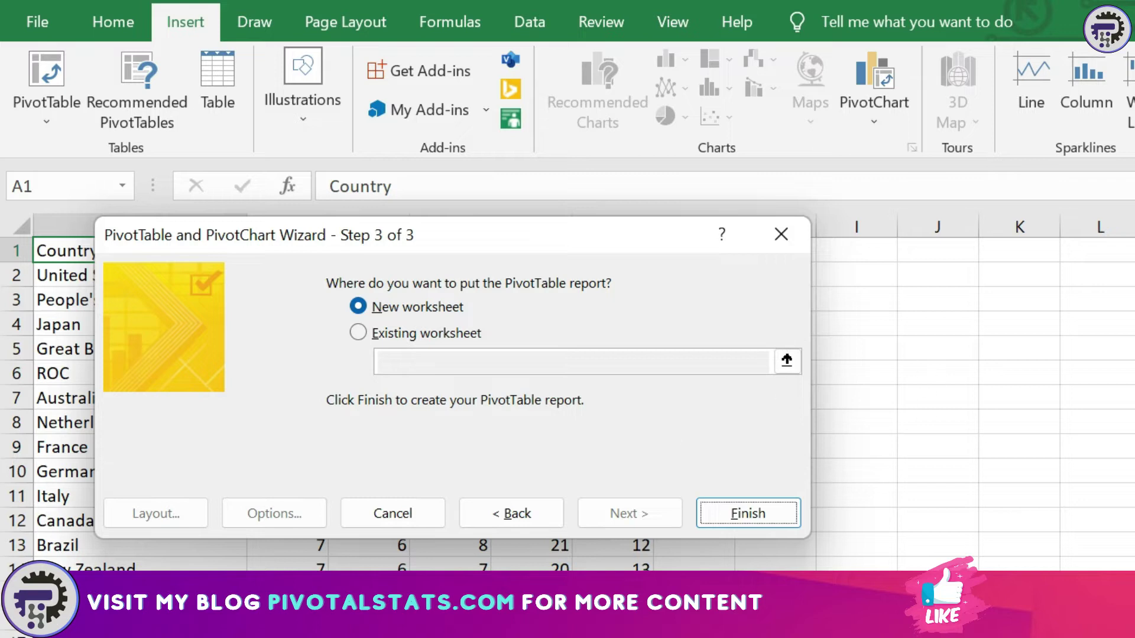
pyautogui.moveTo(459, 243); pyautogui.dragTo(522, 189)
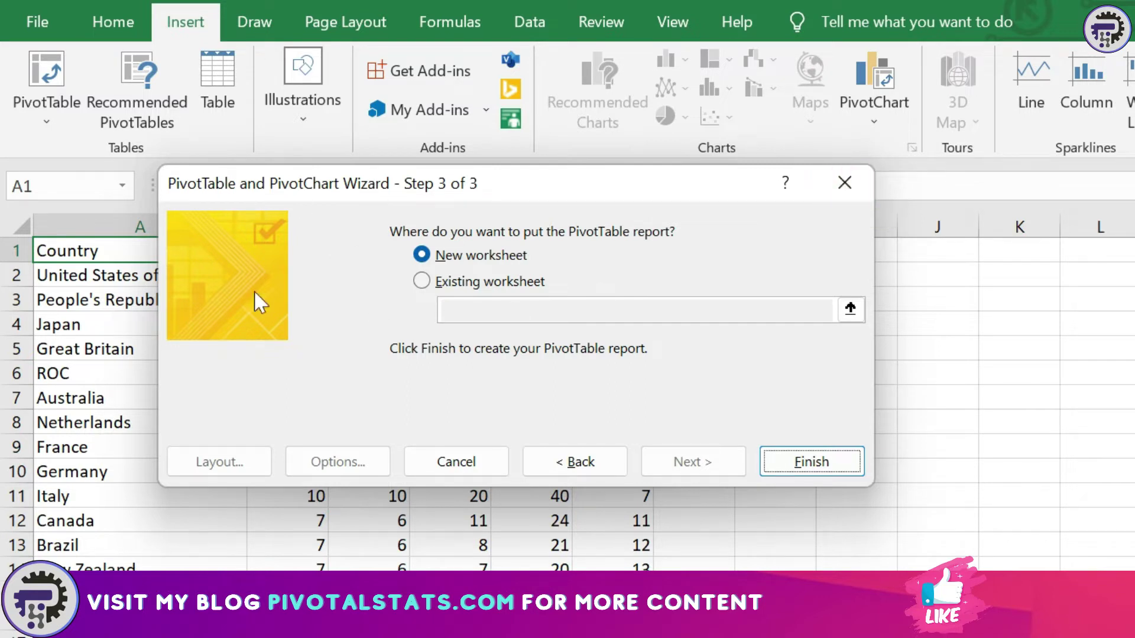
pyautogui.click(866, 185)
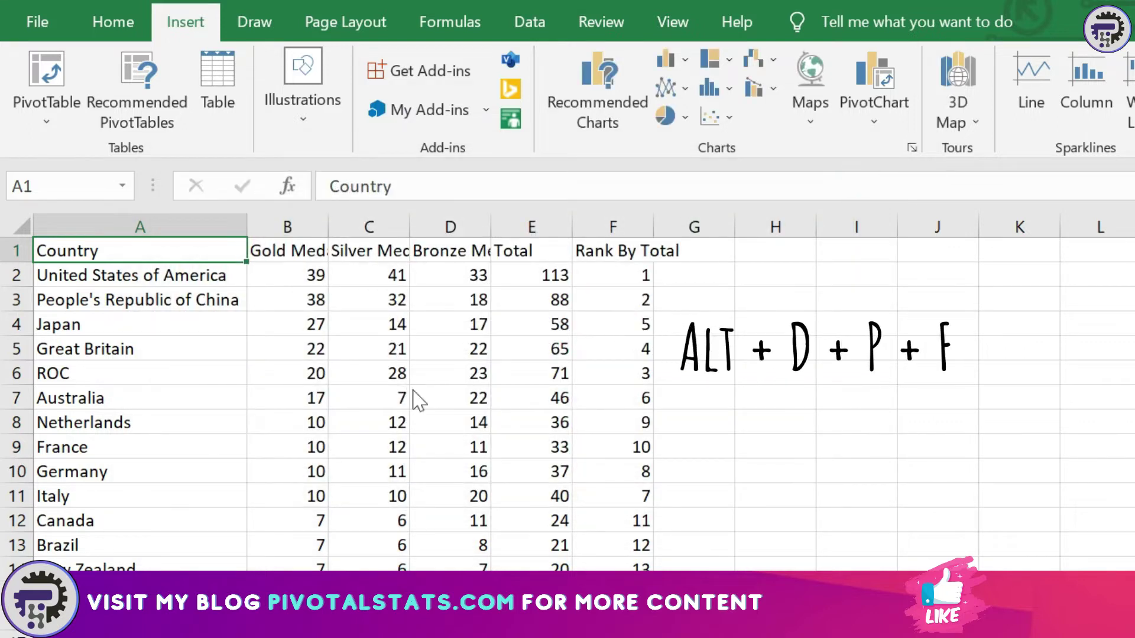
# Step: Create a PivotTable from the medal data on a new worksheet using the PivotTable and PivotChart Wizard's default settings
pyautogui.hotkey('alt', 'd')
pyautogui.press('p')
pyautogui.press('f')
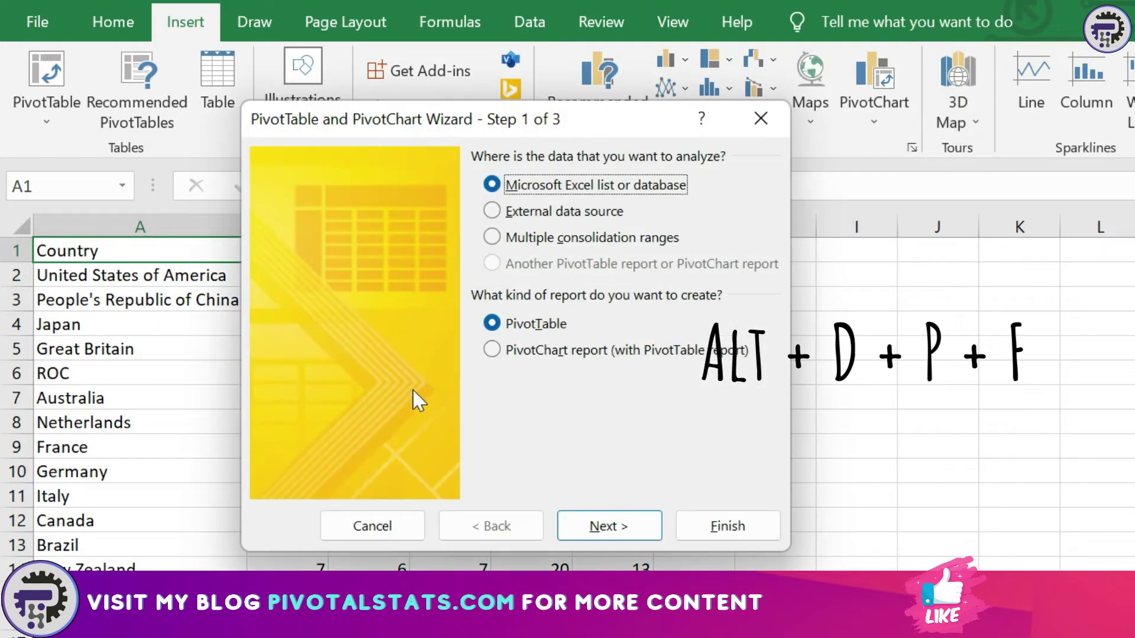
pyautogui.press('f')
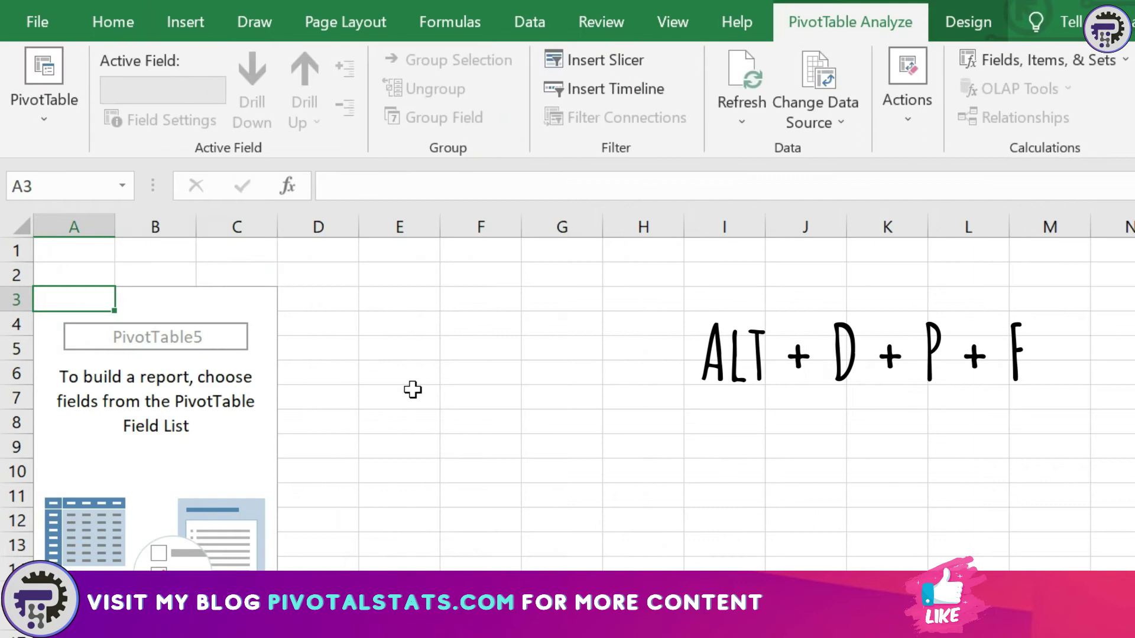
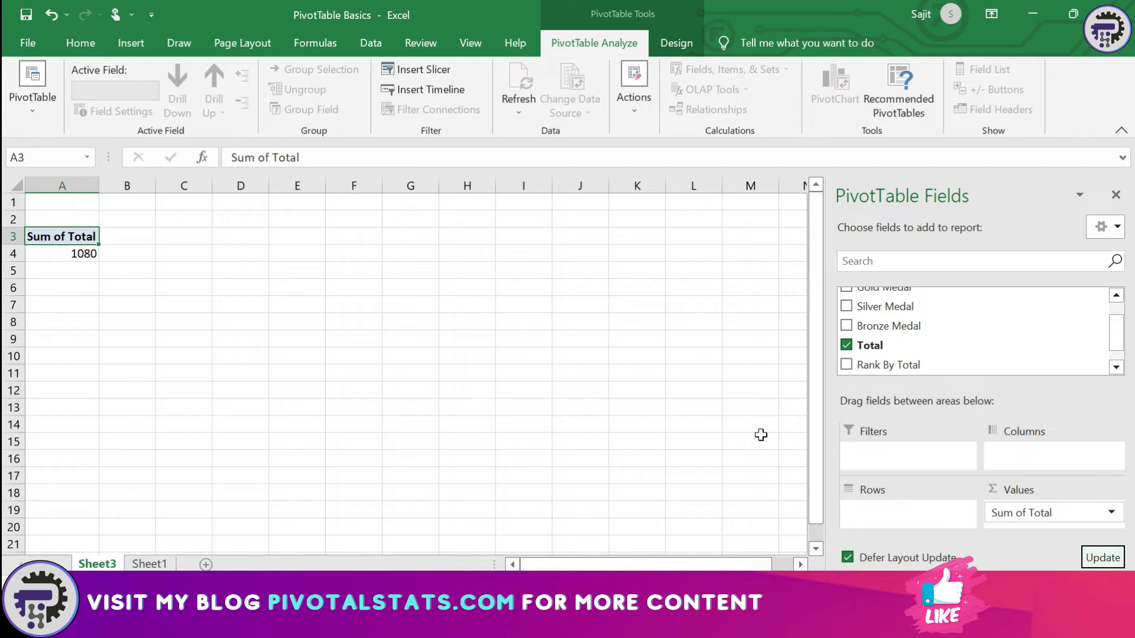
# Step: Remove Sum of Total from the PivotTable's Values area
pyautogui.moveTo(1051, 512); pyautogui.dragTo(981, 317)
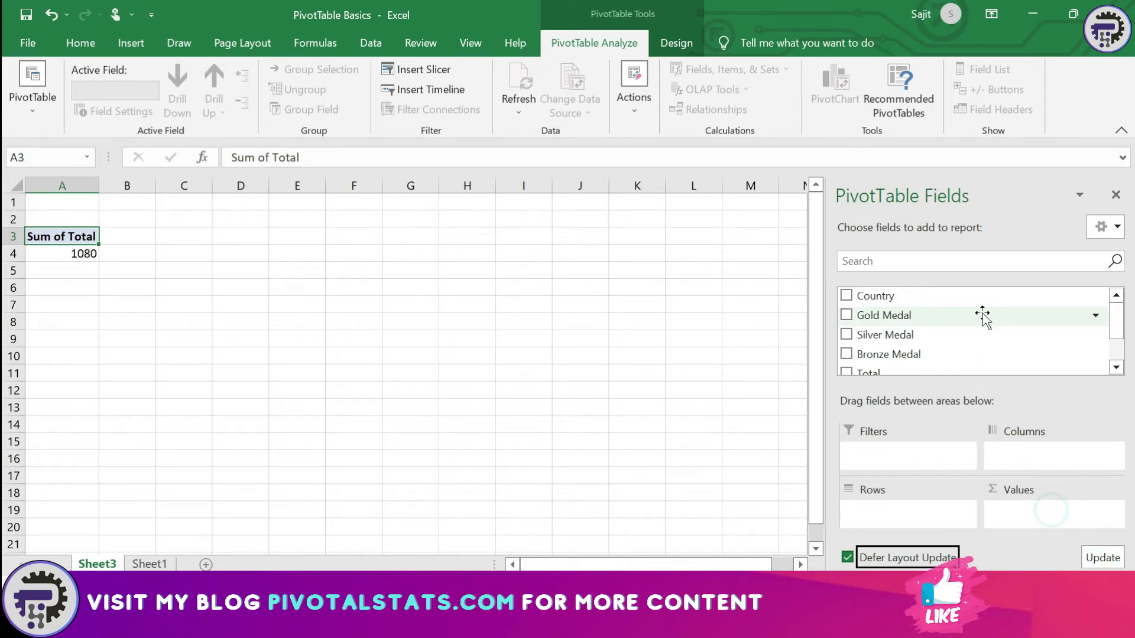
# Step: Turn off Defer Layout Update and remove Sum of Total from the PivotTable's Values area
pyautogui.click(847, 559)
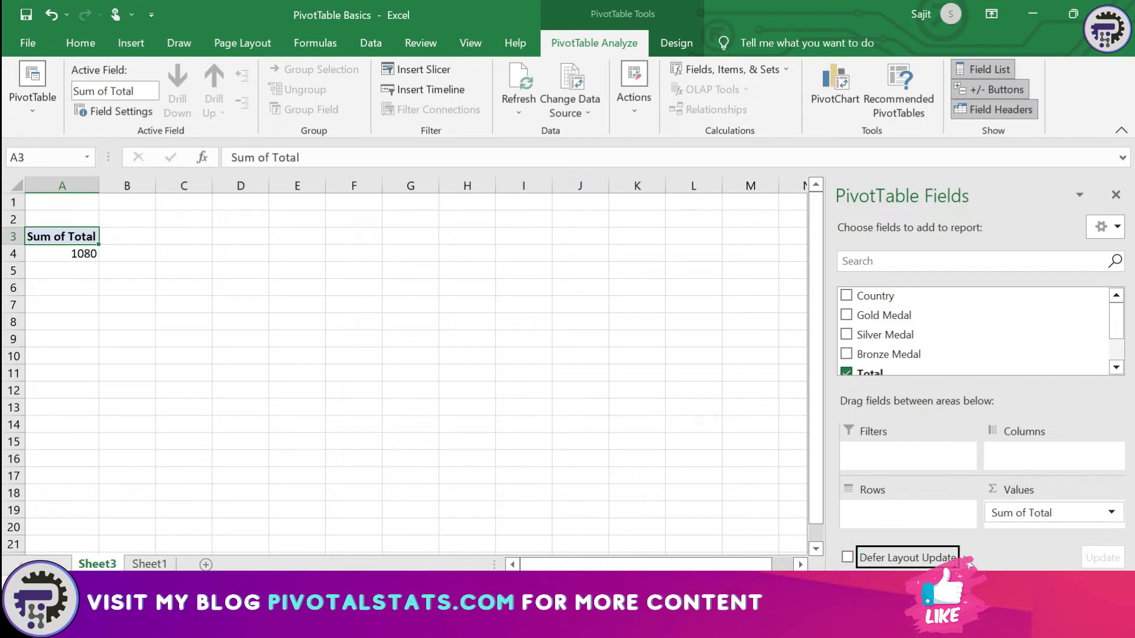
pyautogui.moveTo(1115, 313); pyautogui.dragTo(1119, 366)
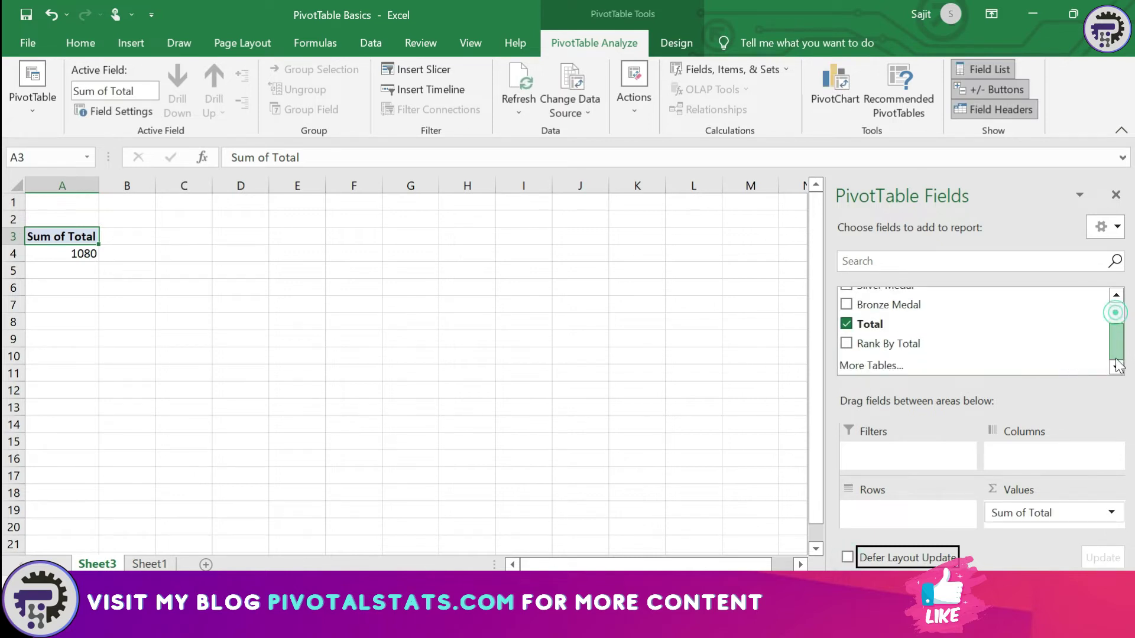
pyautogui.moveTo(1056, 512); pyautogui.dragTo(991, 322)
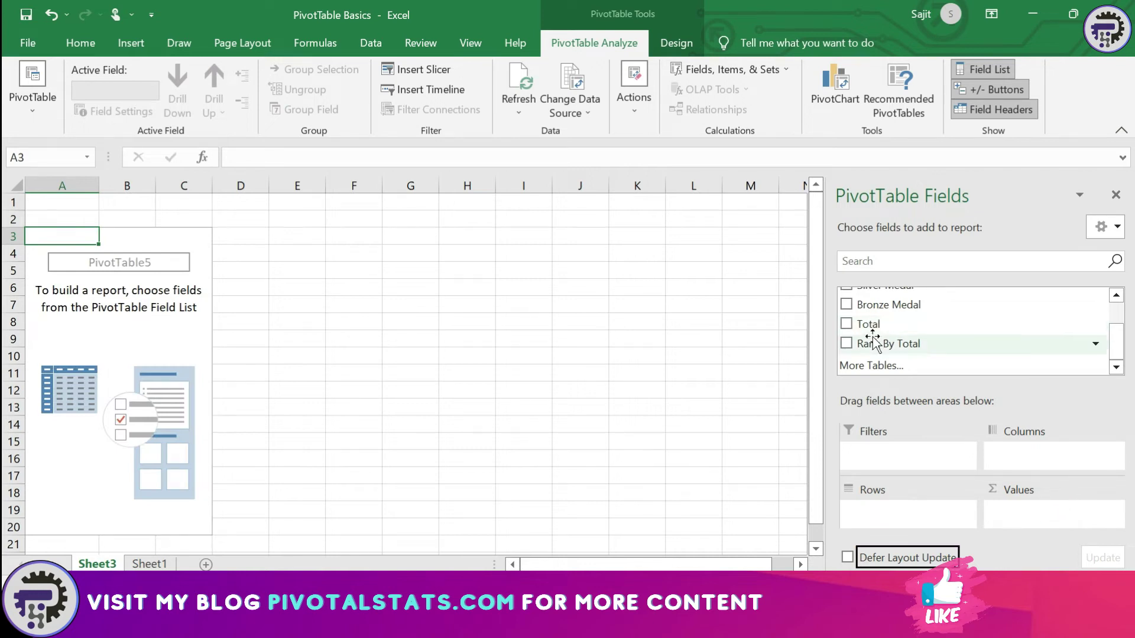
# Step: Add the Total and Rank By Total fields to the PivotTable's Values area
pyautogui.moveTo(887, 325); pyautogui.dragTo(1024, 531)
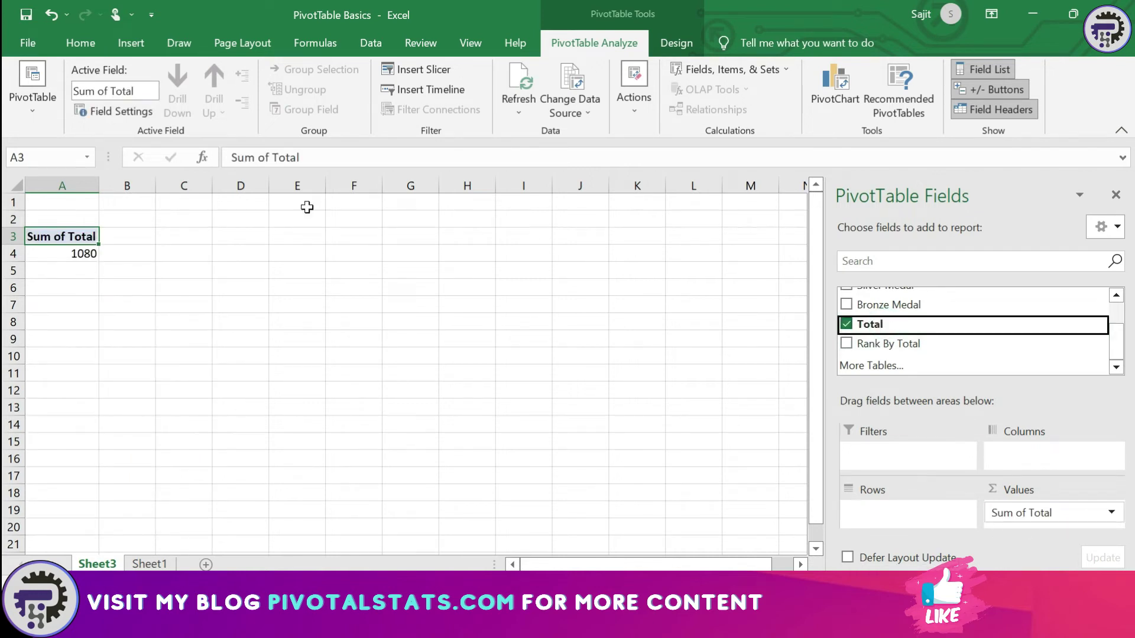
pyautogui.moveTo(862, 343); pyautogui.dragTo(1020, 535)
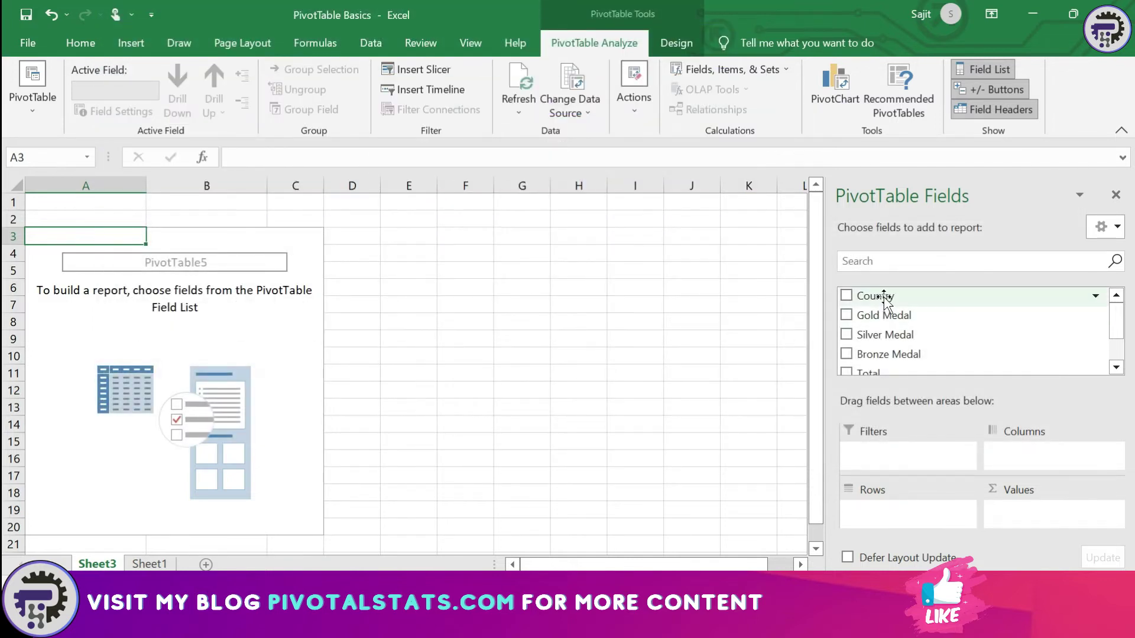
# Step: Add the Country field to the PivotTable's Rows area
pyautogui.moveTo(884, 299)
pyautogui.mouseDown()
pyautogui.moveTo(863, 435)
pyautogui.moveTo(906, 523)
pyautogui.moveTo(888, 509)
pyautogui.mouseUp()
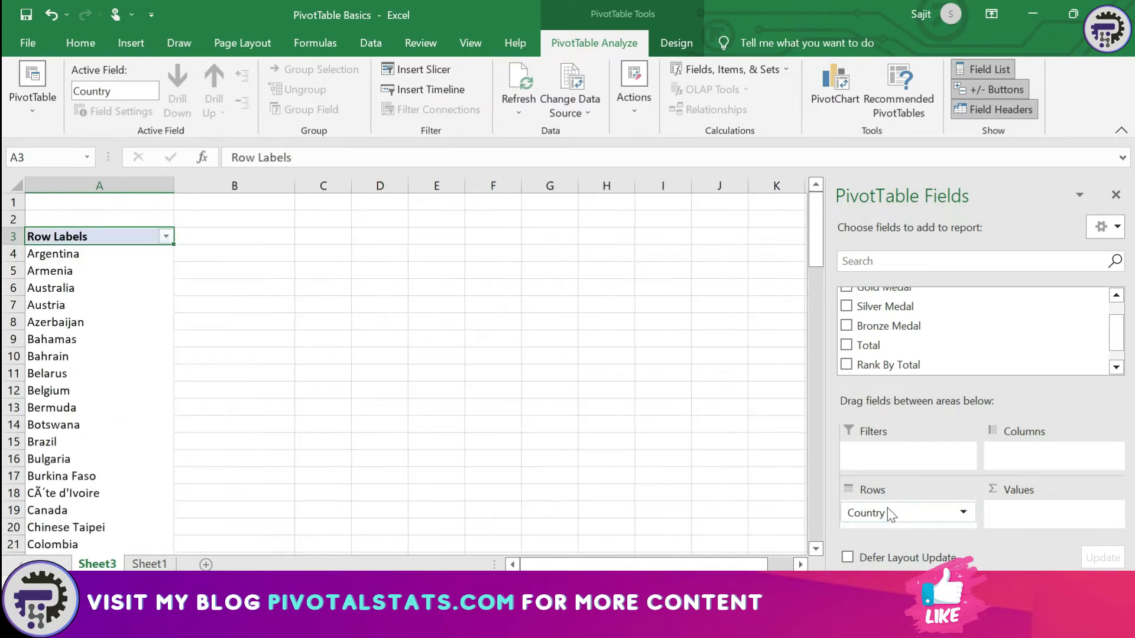
# Step: Review the country row labels in the PivotTable from Argentina down to Bulgaria
pyautogui.click(88, 256)
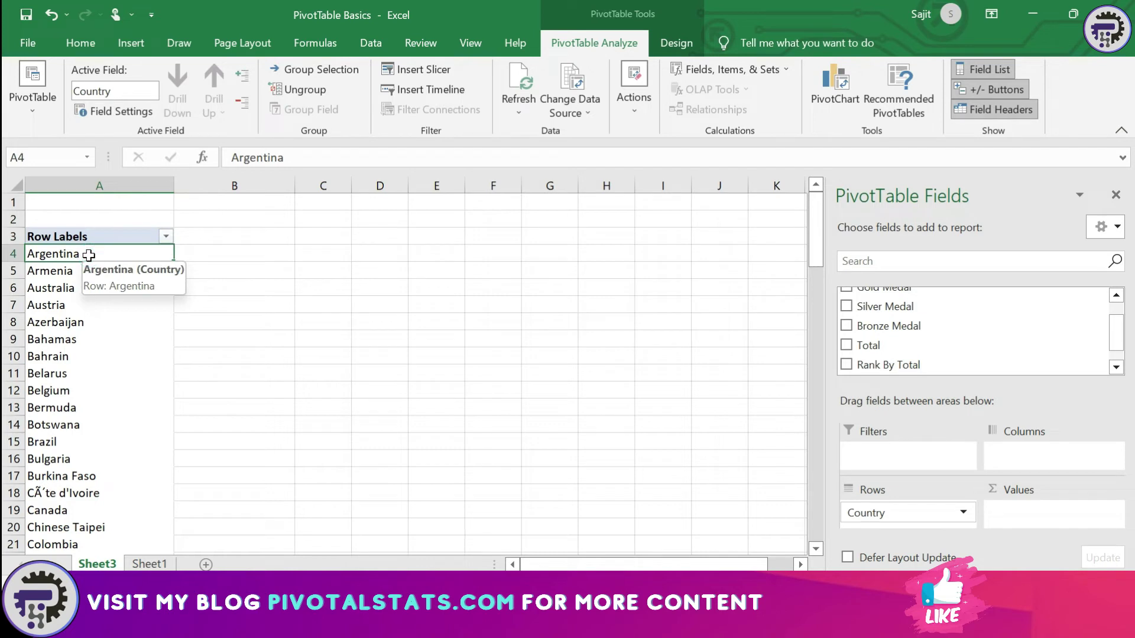
pyautogui.hotkey('shift', 'Down')
pyautogui.hotkey('shift', 'Down')
pyautogui.hotkey('shift', 'Down')
pyautogui.hotkey('shift', 'Down')
pyautogui.hotkey('shift', 'Down')
pyautogui.hotkey('shift', 'Down')
pyautogui.hotkey('shift', 'Down')
pyautogui.hotkey('shift', 'Down')
pyautogui.hotkey('shift', 'Down')
pyautogui.hotkey('shift', 'Down')
pyautogui.hotkey('shift', 'Down')
pyautogui.hotkey('shift', 'Down')
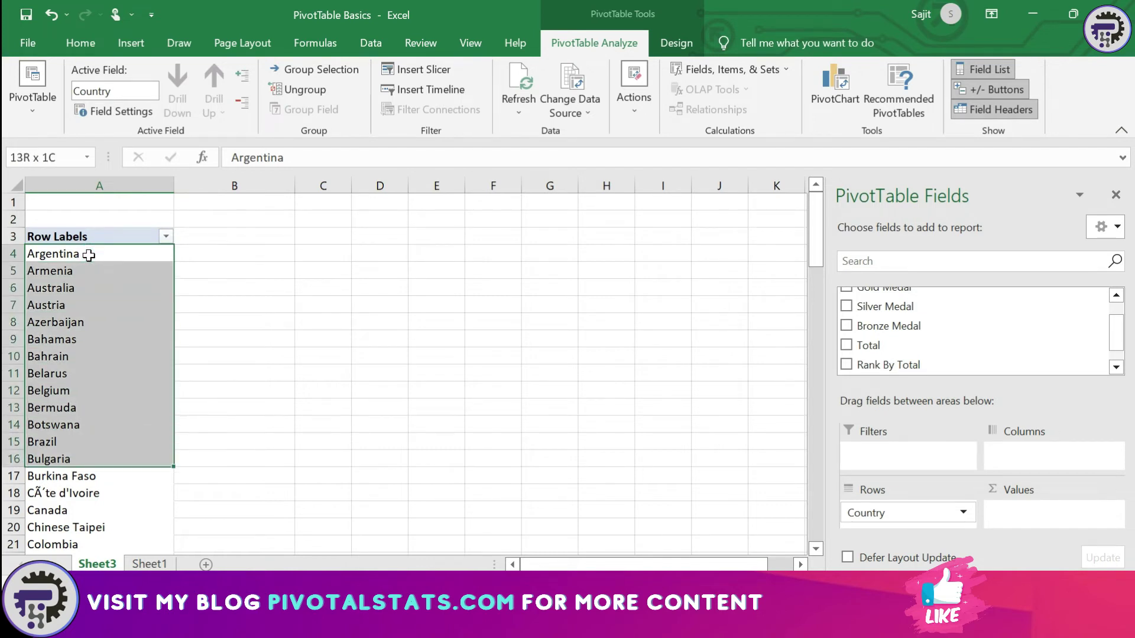
pyautogui.press('Up')
pyautogui.press('Up')
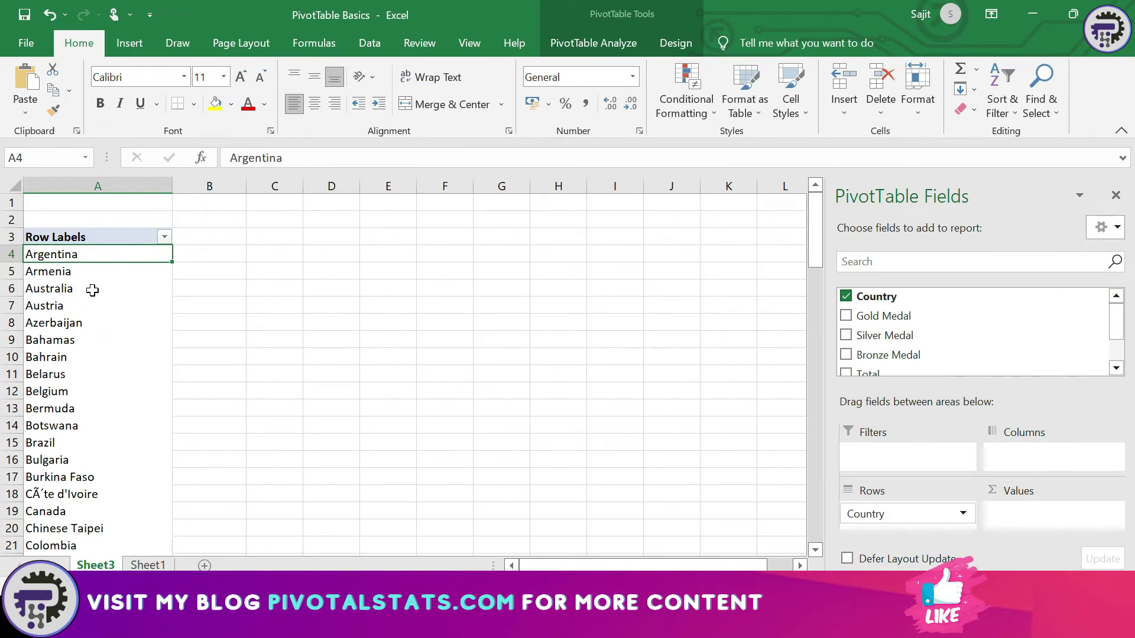
# Step: Leave the PivotTable for empty cell B7 and return to the Australia label to bring back the field list
pyautogui.click(207, 301)
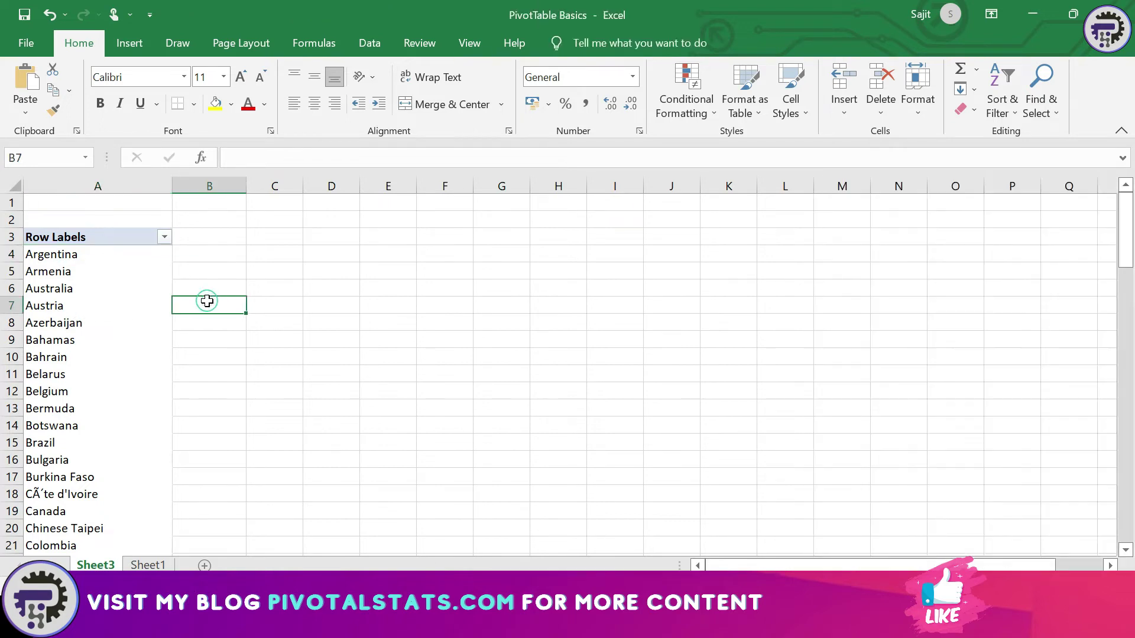
pyautogui.click(119, 293)
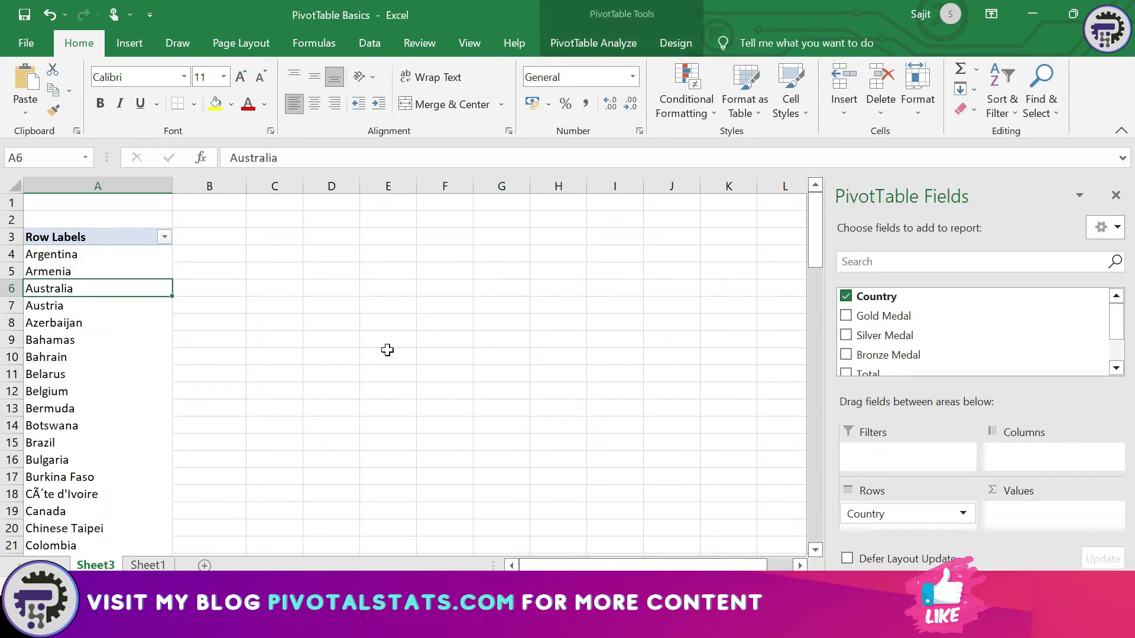
# Step: Check the Total column in the Sheet1 source data and add the Total field to the PivotTable's Values area
pyautogui.click(867, 335)
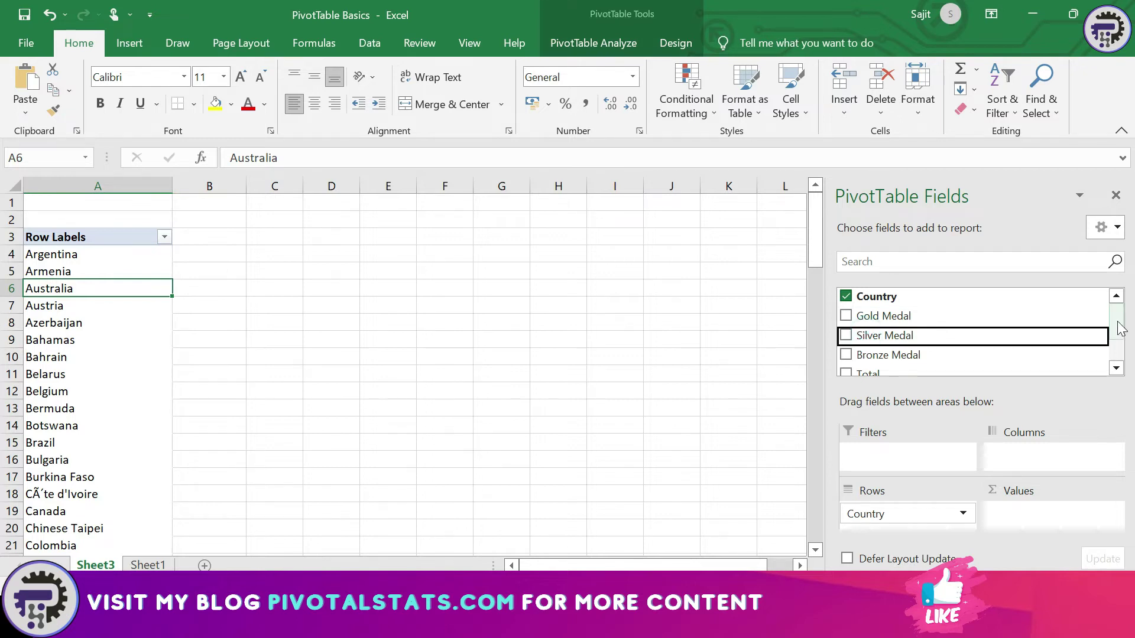
pyautogui.scroll(-1, 1118, 324)
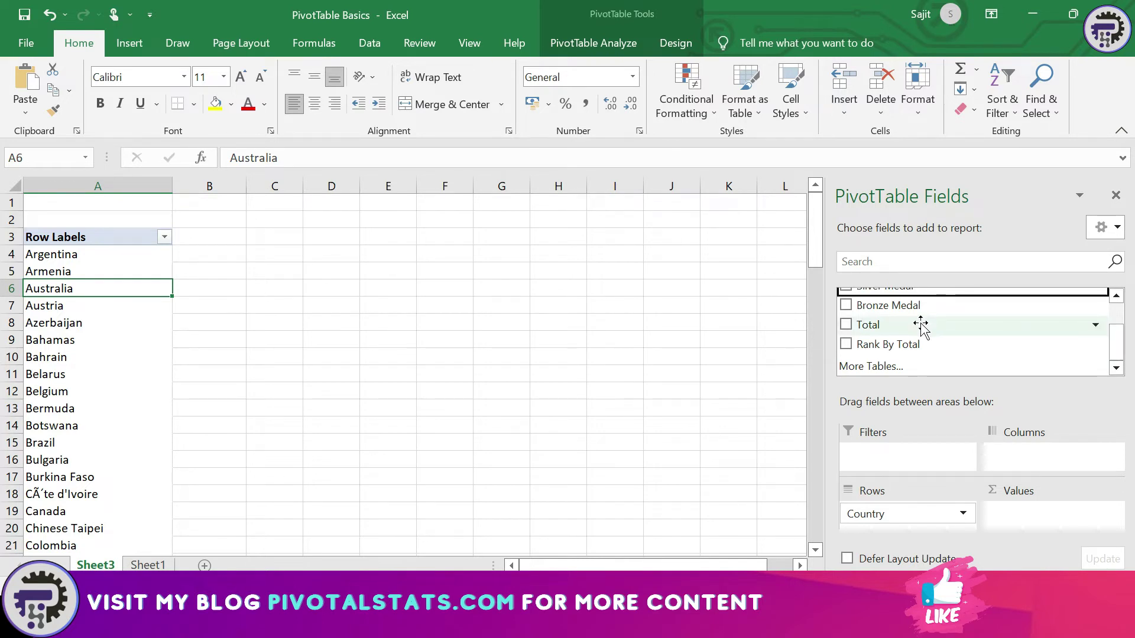
pyautogui.click(148, 565)
pyautogui.click(366, 185)
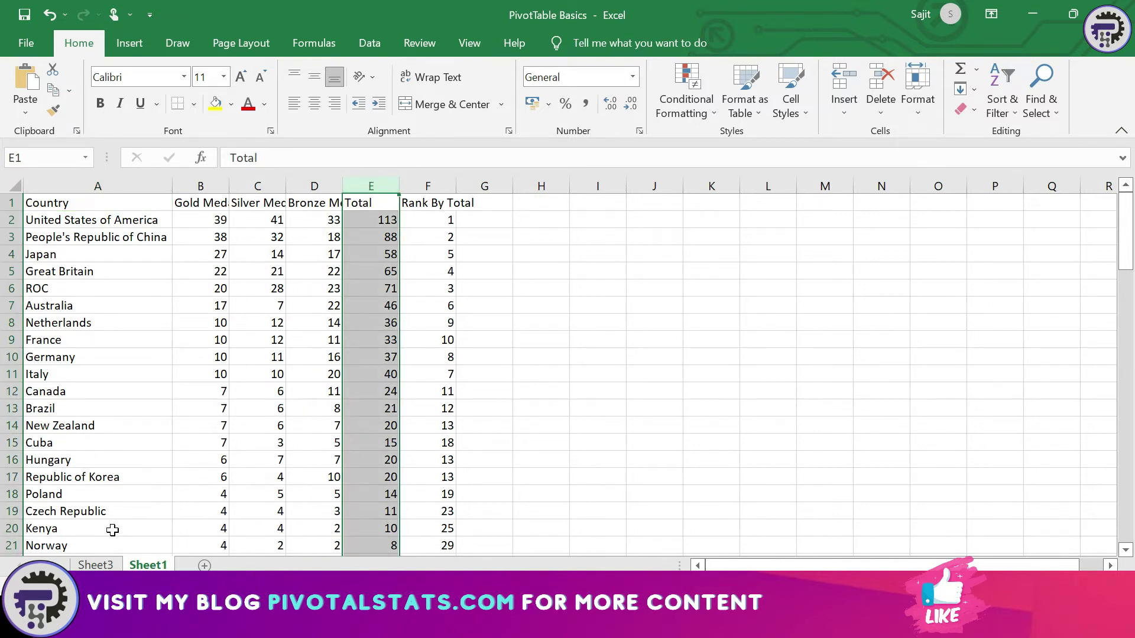
pyautogui.click(97, 565)
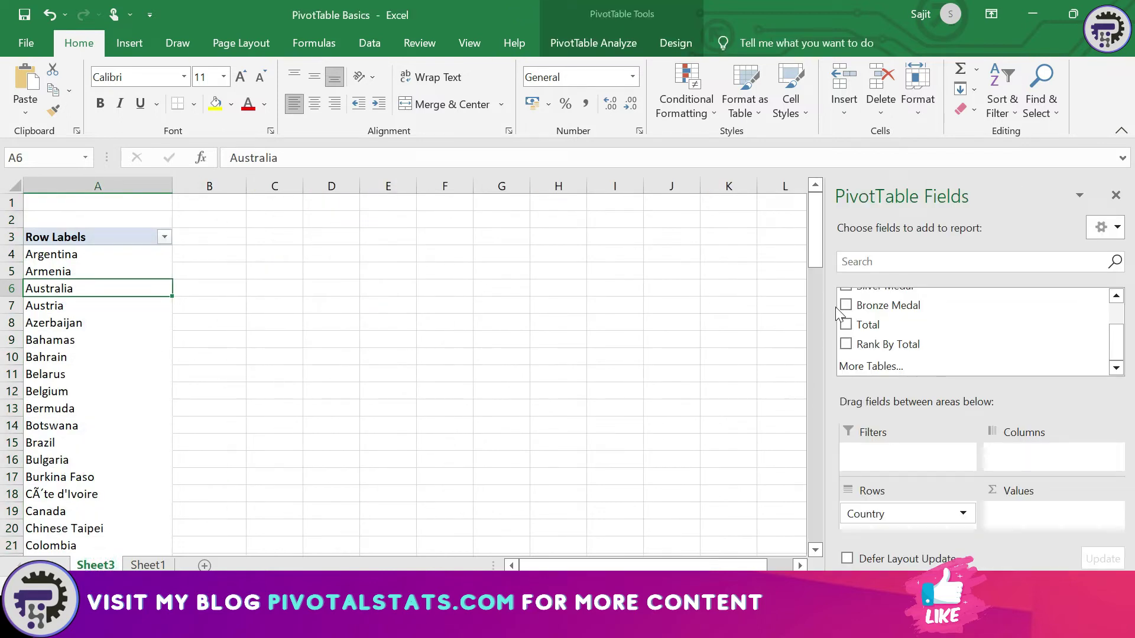
pyautogui.moveTo(879, 331); pyautogui.dragTo(1005, 516)
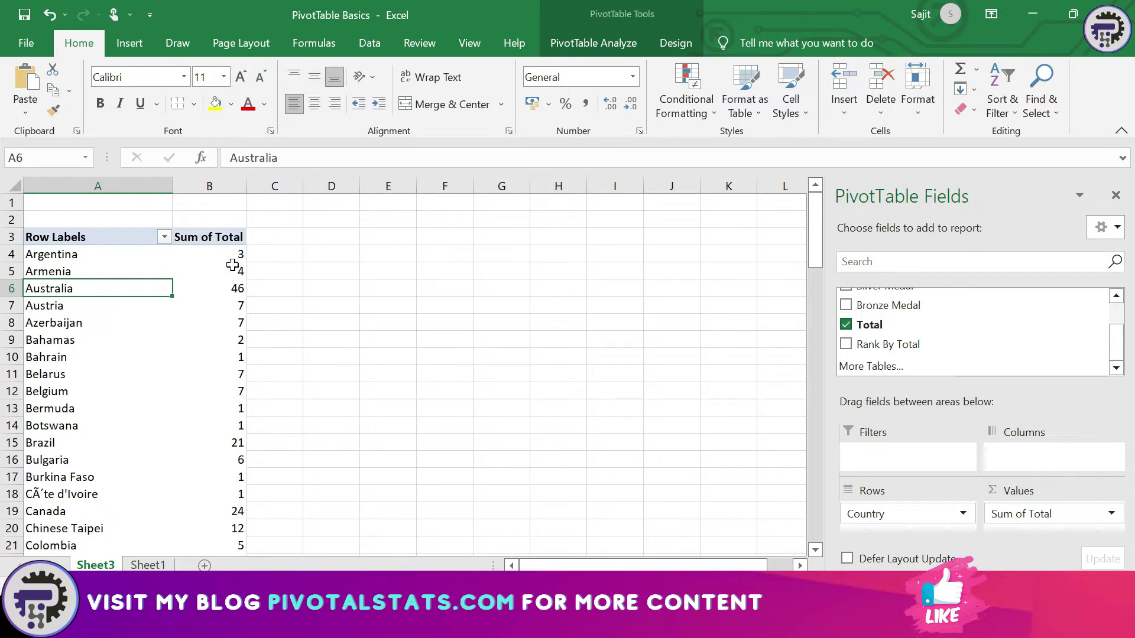
pyautogui.click(232, 265)
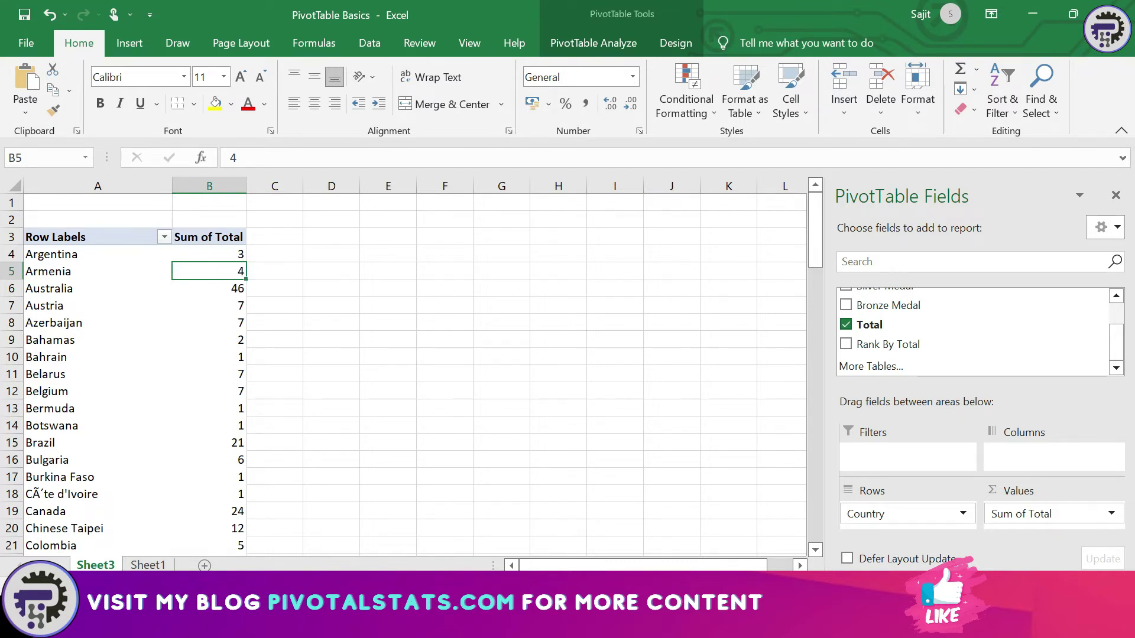
# Step: Go through the Country column of the source data on Sheet1 to check whether each country is listed only once
pyautogui.click(147, 565)
pyautogui.press('Down')
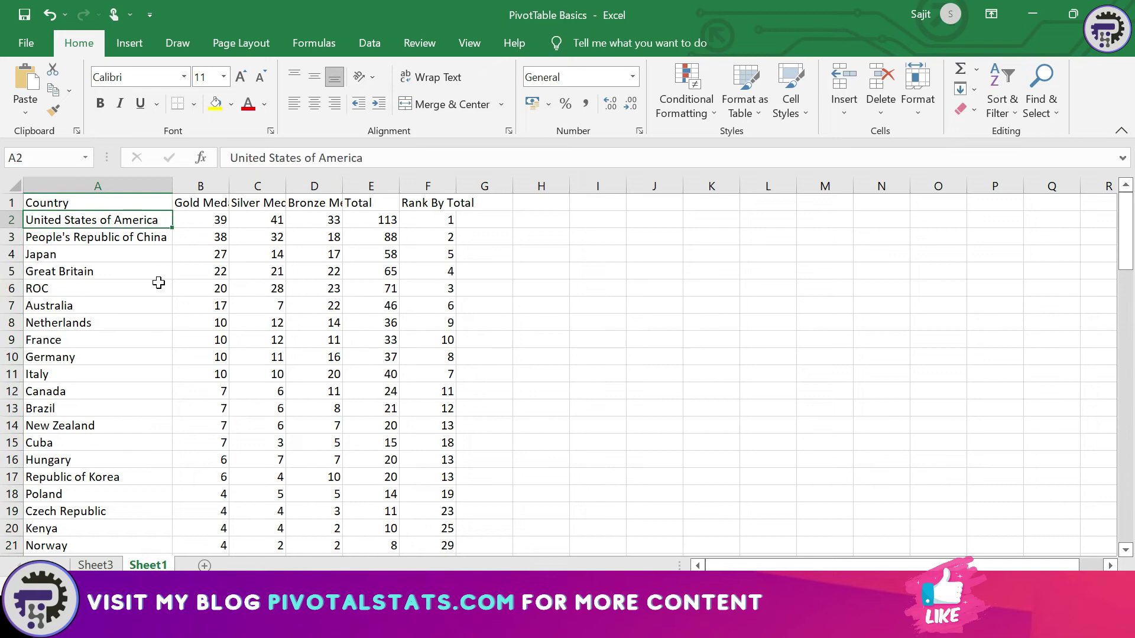
pyautogui.press('Down')
pyautogui.press('Down')
pyautogui.press('Down')
pyautogui.press('Down')
pyautogui.press('Down')
pyautogui.press('Down')
pyautogui.press('Down')
pyautogui.press('Down')
pyautogui.press('Down')
pyautogui.press('Down')
pyautogui.press('Down')
pyautogui.press('Down')
pyautogui.press('Up')
pyautogui.press('Up')
pyautogui.press('Up')
pyautogui.press('Up')
pyautogui.press('Up')
pyautogui.press('Up')
pyautogui.press('Up')
pyautogui.press('Up')
pyautogui.press('Up')
pyautogui.press('Up')
pyautogui.press('Down')
pyautogui.press('Right')
pyautogui.press('Left')
pyautogui.press('Down')
pyautogui.press('Down')
pyautogui.press('Down')
pyautogui.press('Down')
pyautogui.press('Down')
pyautogui.press('Down')
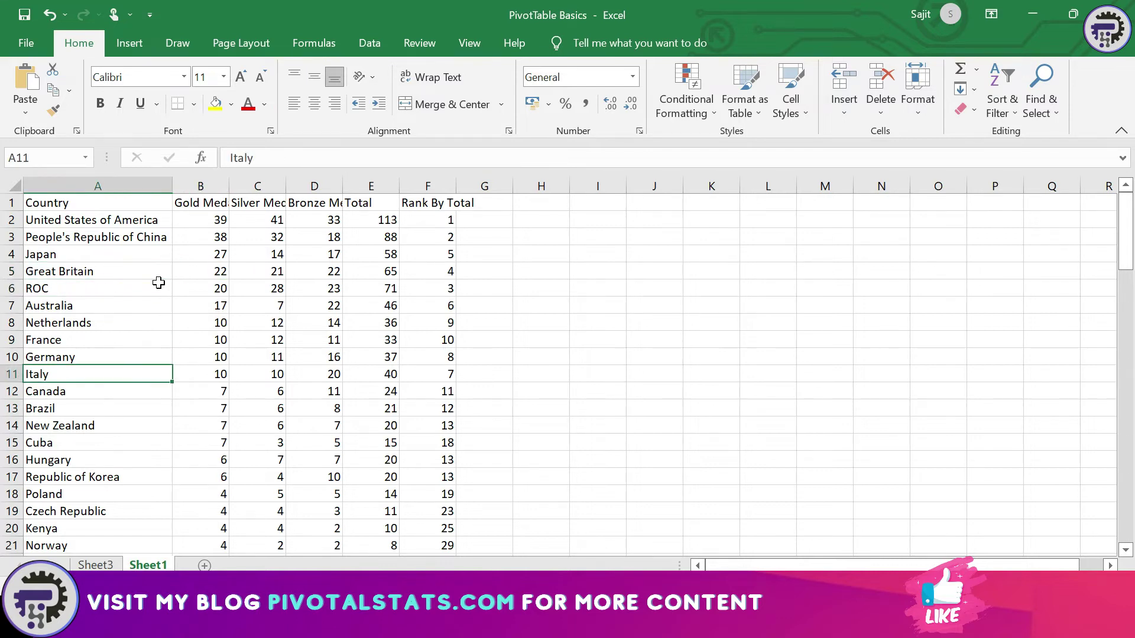
pyautogui.press('Down')
pyautogui.press('Up')
pyautogui.press('Up')
pyautogui.press('Up')
pyautogui.press('Up')
pyautogui.press('Up')
pyautogui.press('Up')
pyautogui.press('Up')
pyautogui.press('Up')
pyautogui.press('Up')
pyautogui.press('Up')
# Step: Duplicate the United States of America row by inserting a copy of row 2 above People's Republic of China
pyautogui.hotkey('shift', 'space')
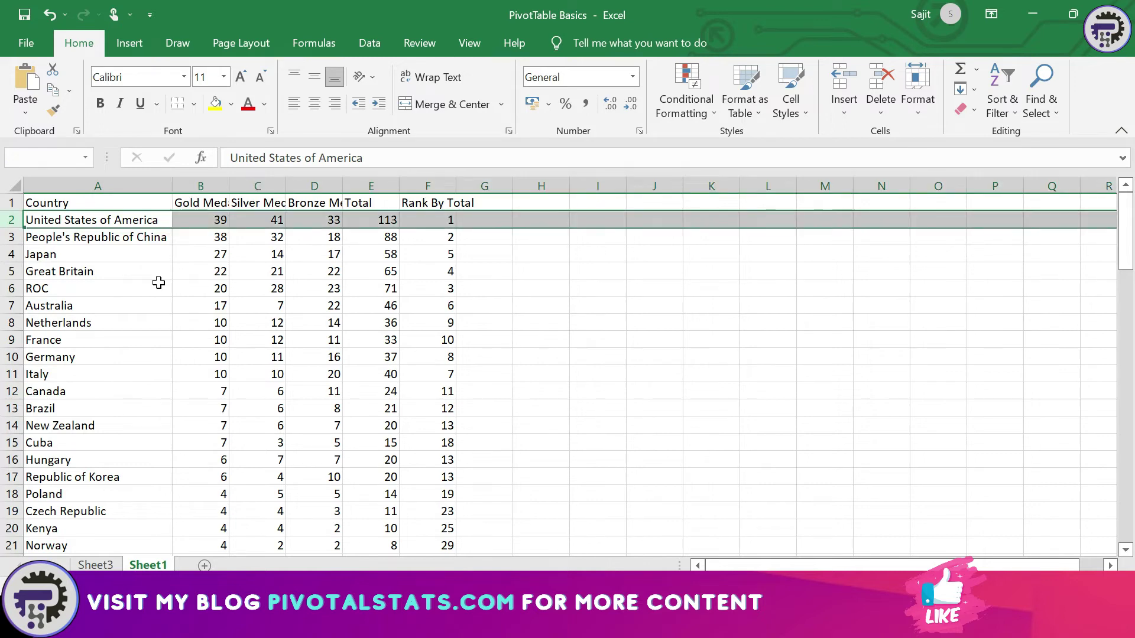
pyautogui.hotkey('ctrl', 'c')
pyautogui.press('Down')
pyautogui.hotkey('shift', 'space')
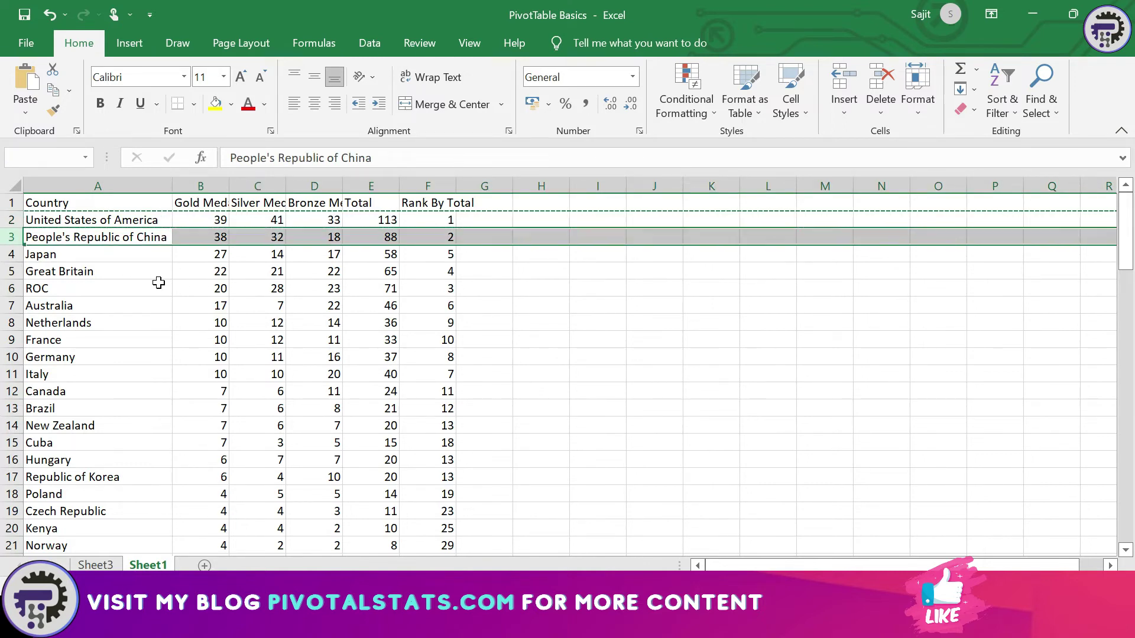
pyautogui.hotkey('ctrl', '+')
pyautogui.press('Down')
pyautogui.press('Escape')
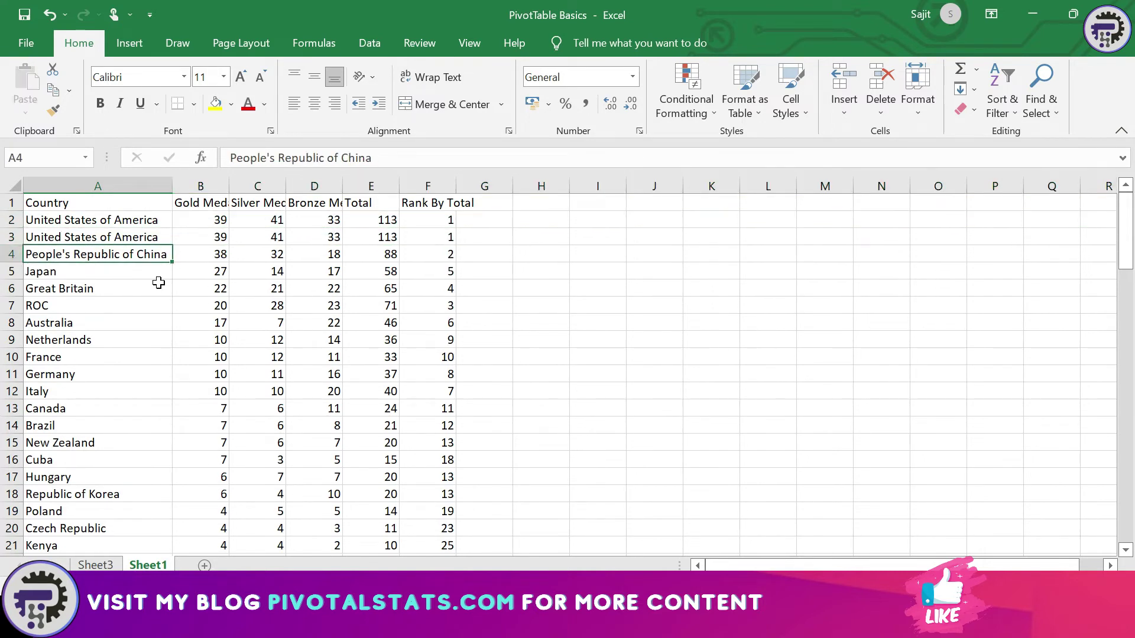
# Step: Refresh the PivotTable on Sheet3 so it includes the duplicated source row
pyautogui.click(95, 565)
pyautogui.rightClick(91, 313)
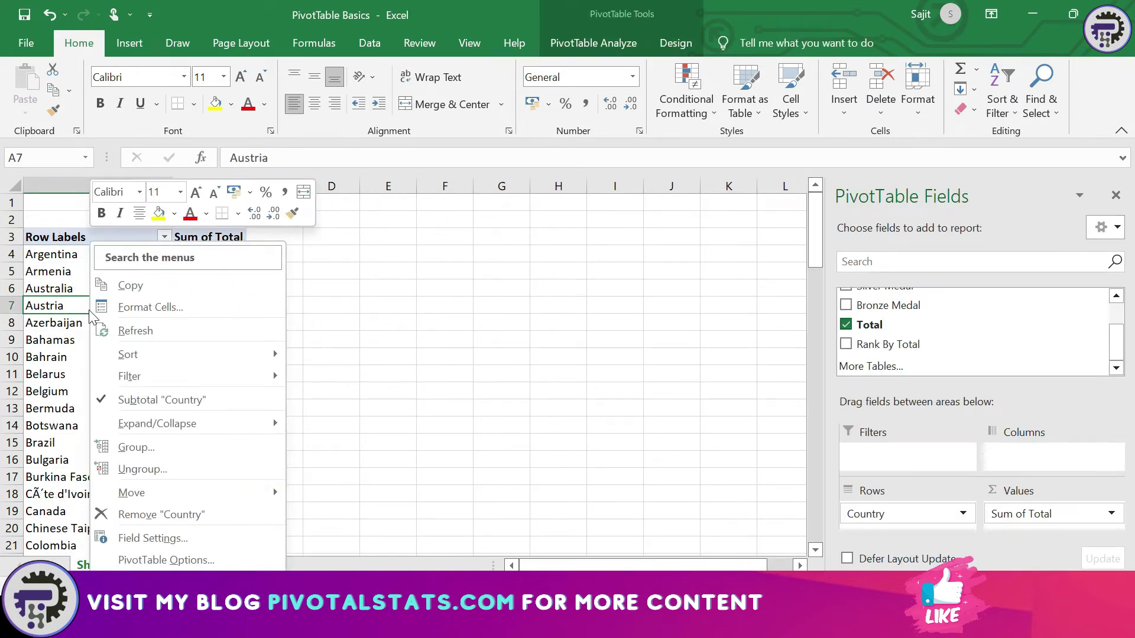
pyautogui.click(137, 334)
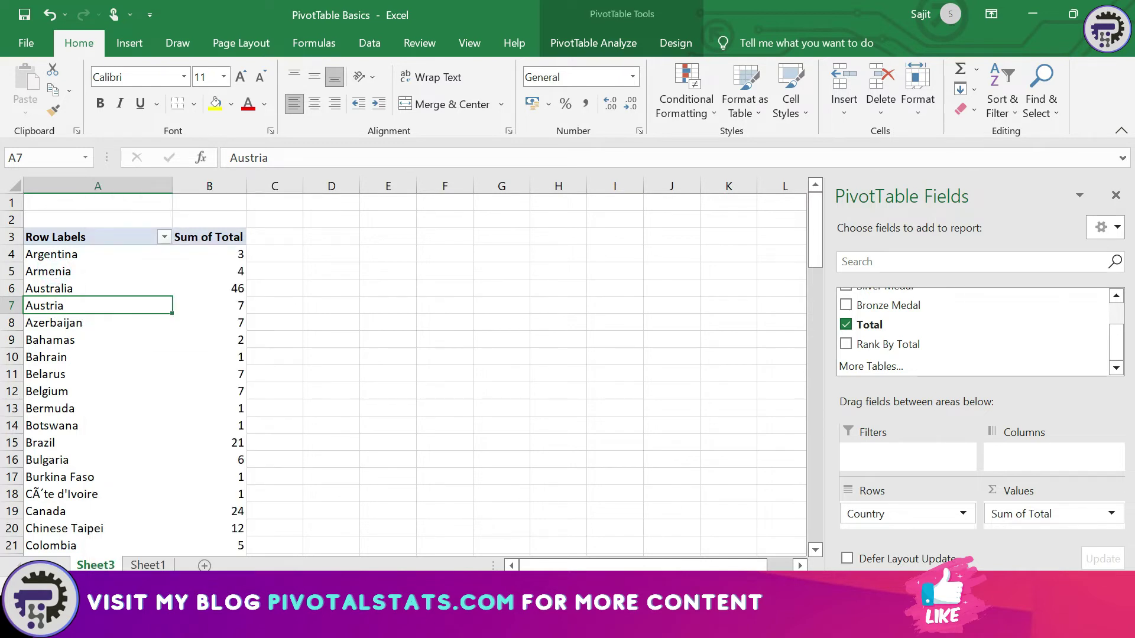
# Step: Revisit the source rows on Sheet1 and locate the Refresh command for the PivotTable on Sheet3
pyautogui.click(148, 564)
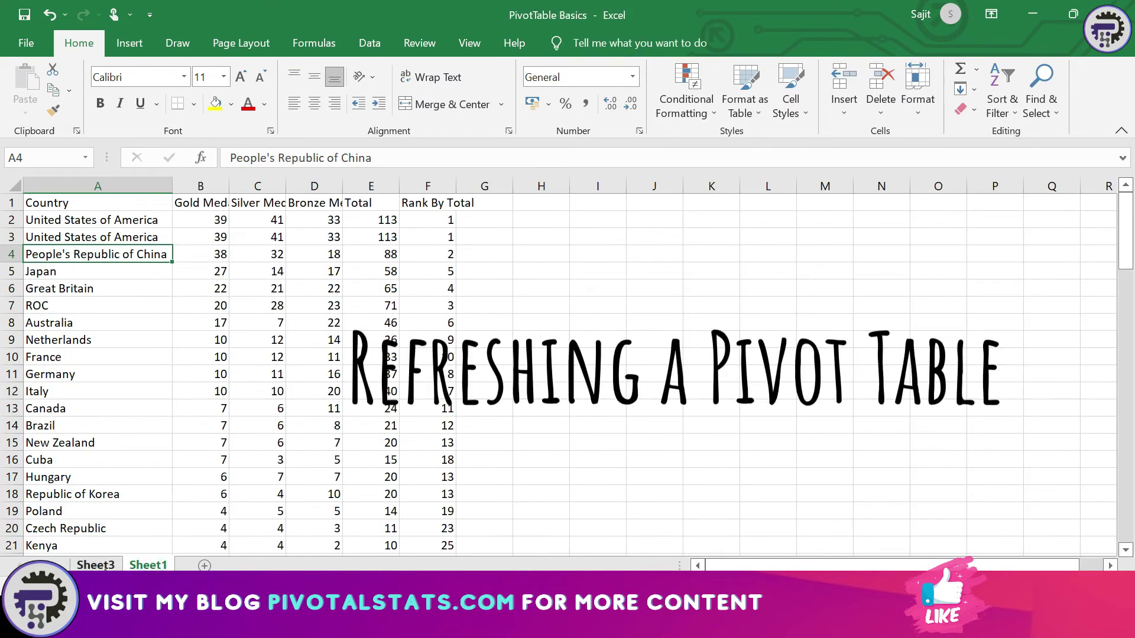
pyautogui.click(96, 566)
pyautogui.rightClick(94, 293)
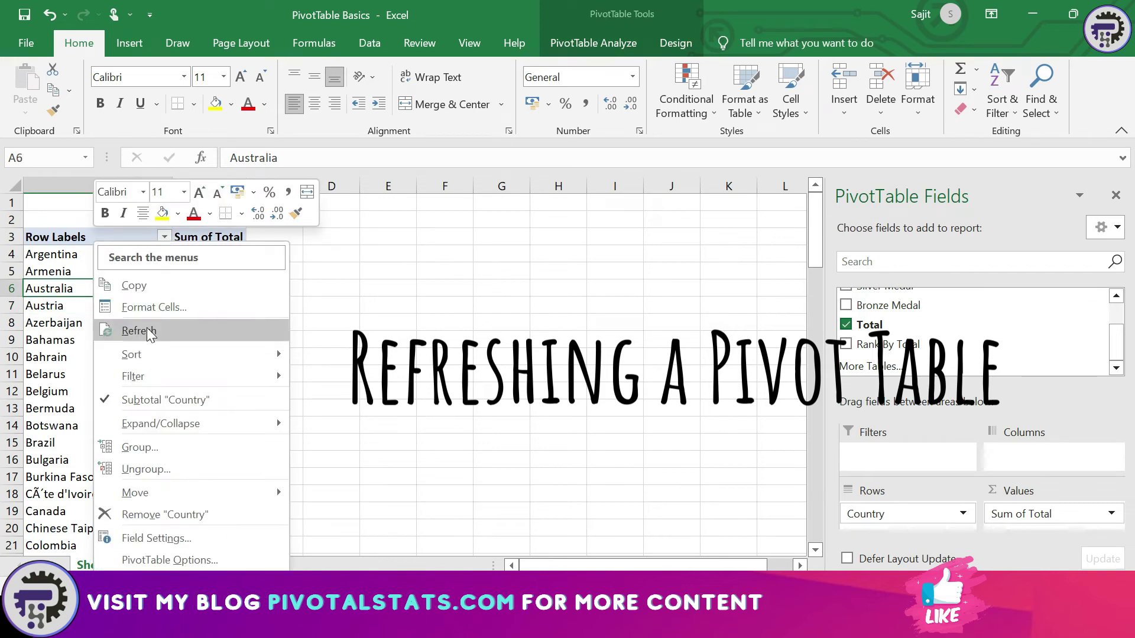
pyautogui.click(574, 45)
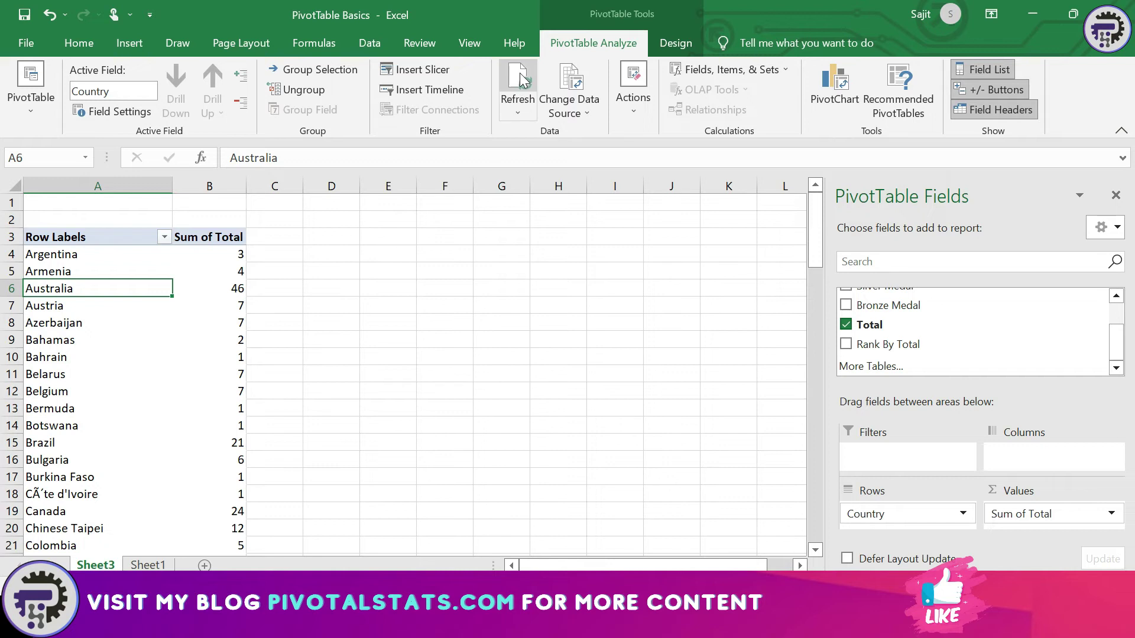
# Step: Check the Sum of Total for United States of America near the end of the PivotTable
pyautogui.scroll(-10, 133, 428)
pyautogui.scroll(-18, 133, 429)
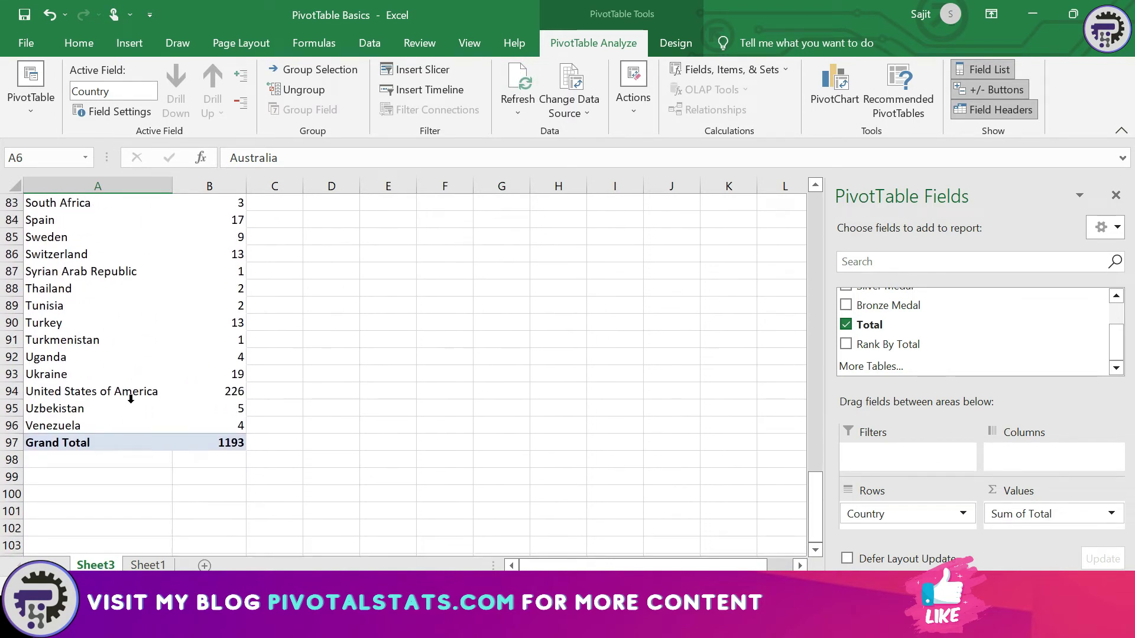
pyautogui.click(142, 392)
pyautogui.click(225, 391)
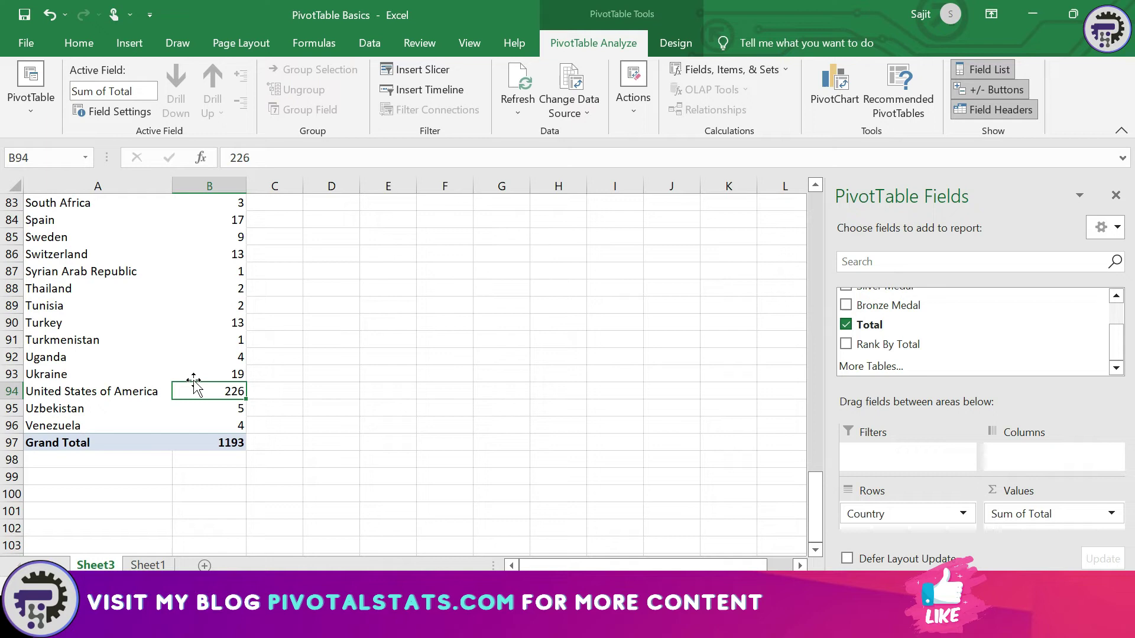
pyautogui.scroll(13, 186, 357)
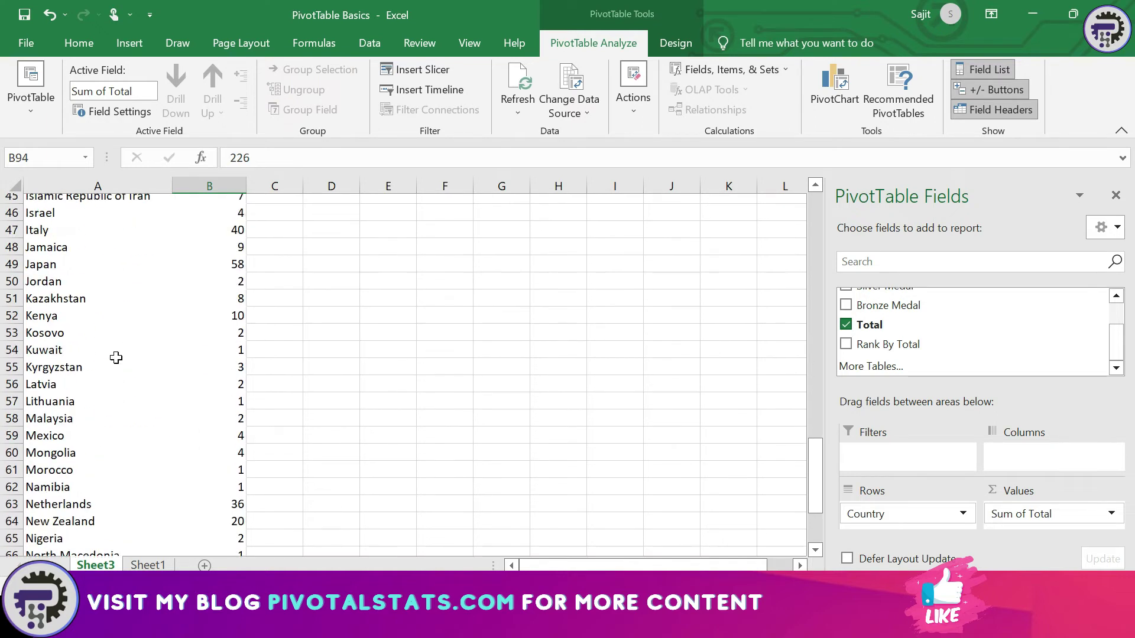
pyautogui.scroll(15, 116, 357)
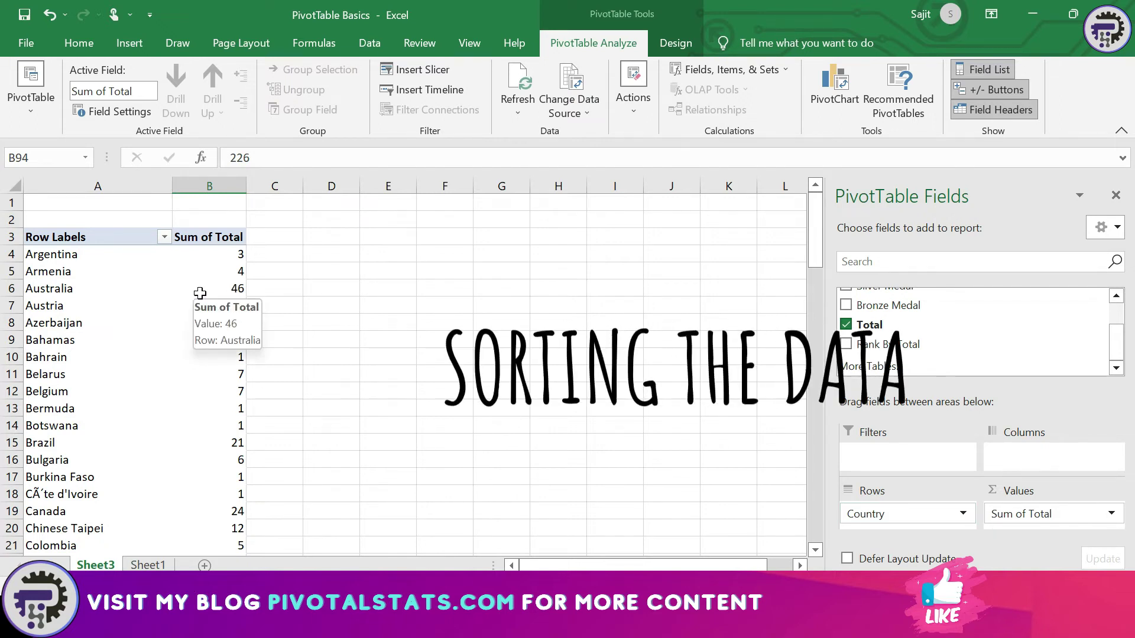
# Step: Look at the sort options available for the Sum of Total values in the PivotTable
pyautogui.click(211, 252)
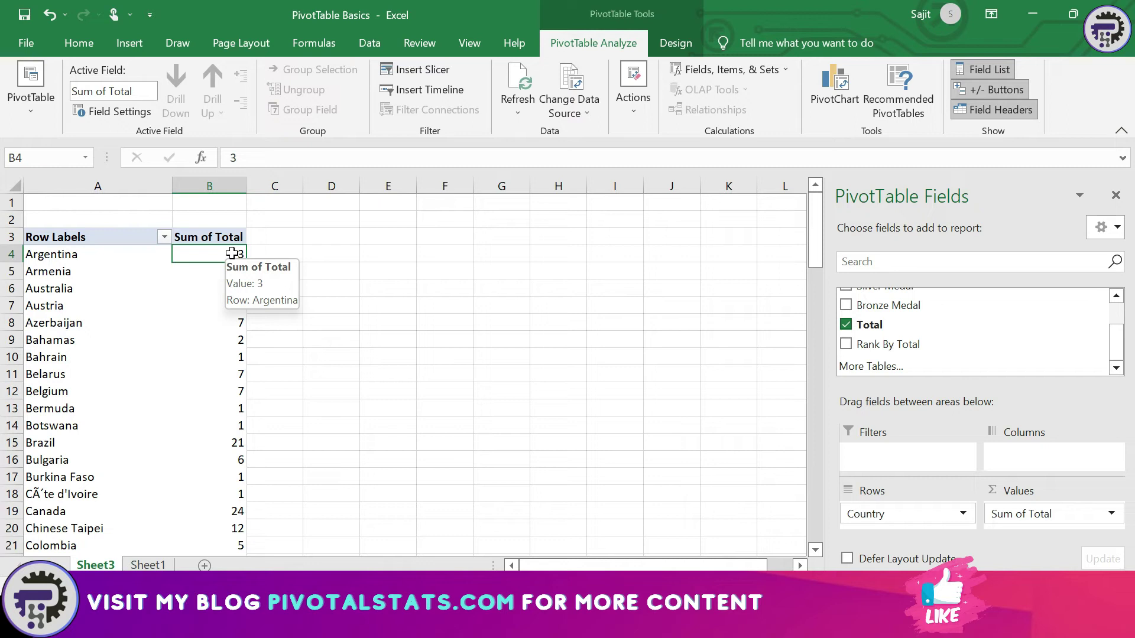
pyautogui.rightClick(233, 254)
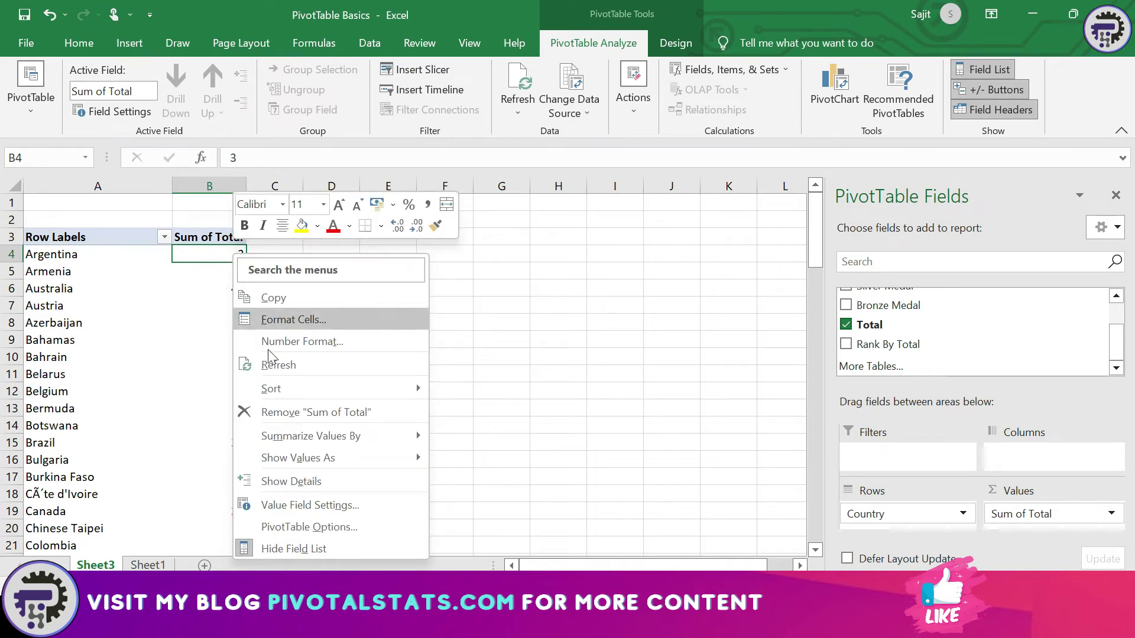
pyautogui.moveTo(292, 396)
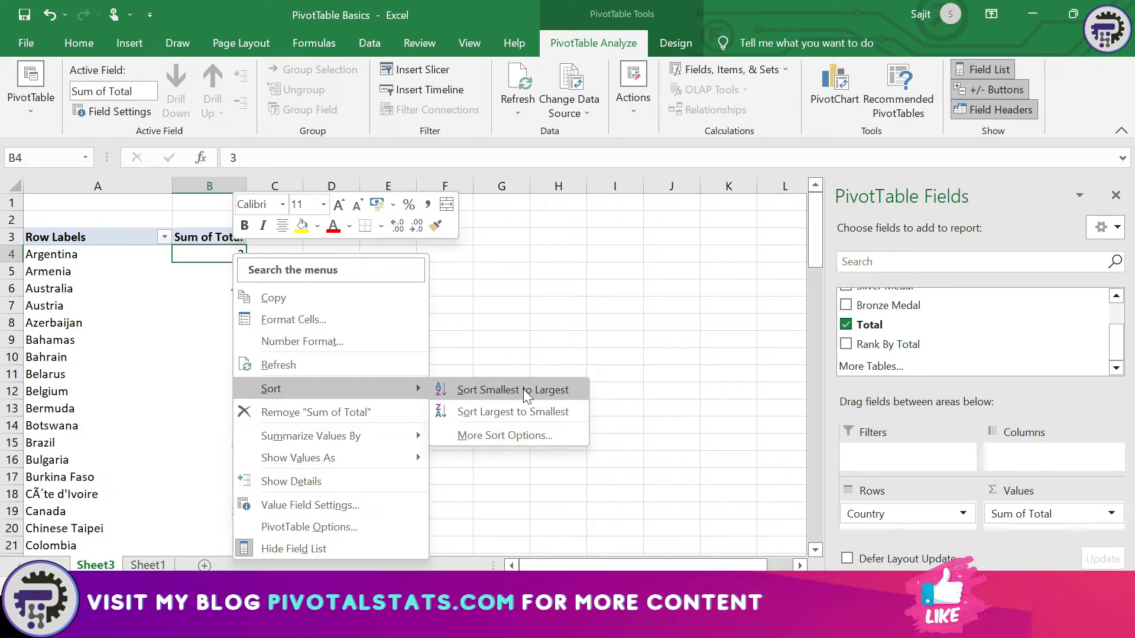
# Step: Sort the PivotTable's country row labels from A to Z
pyautogui.click(88, 253)
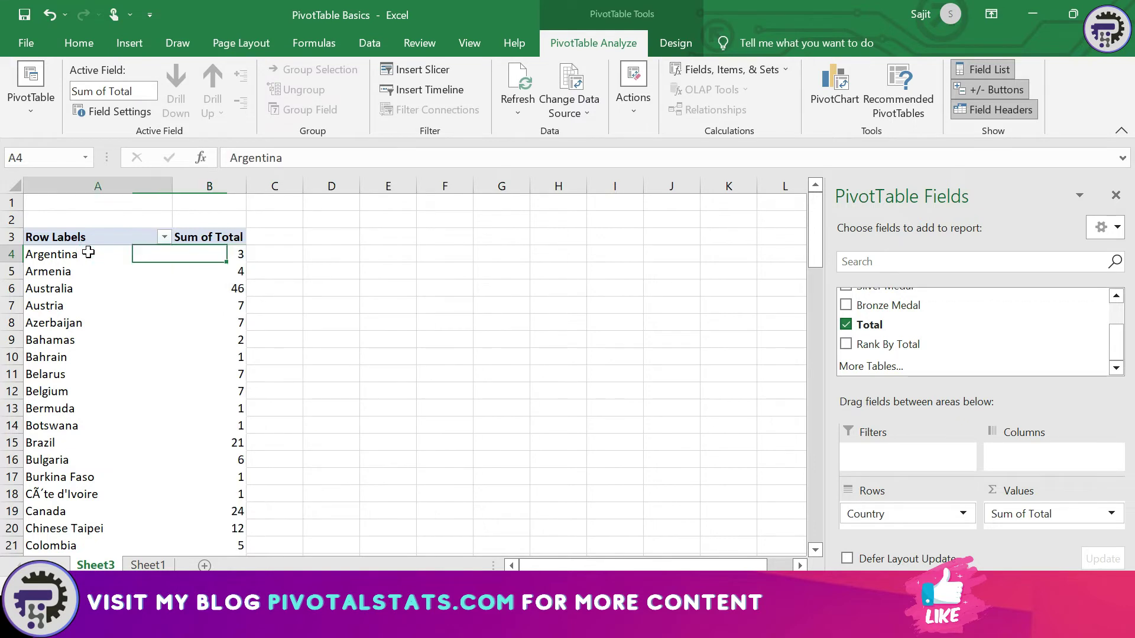
pyautogui.rightClick(91, 257)
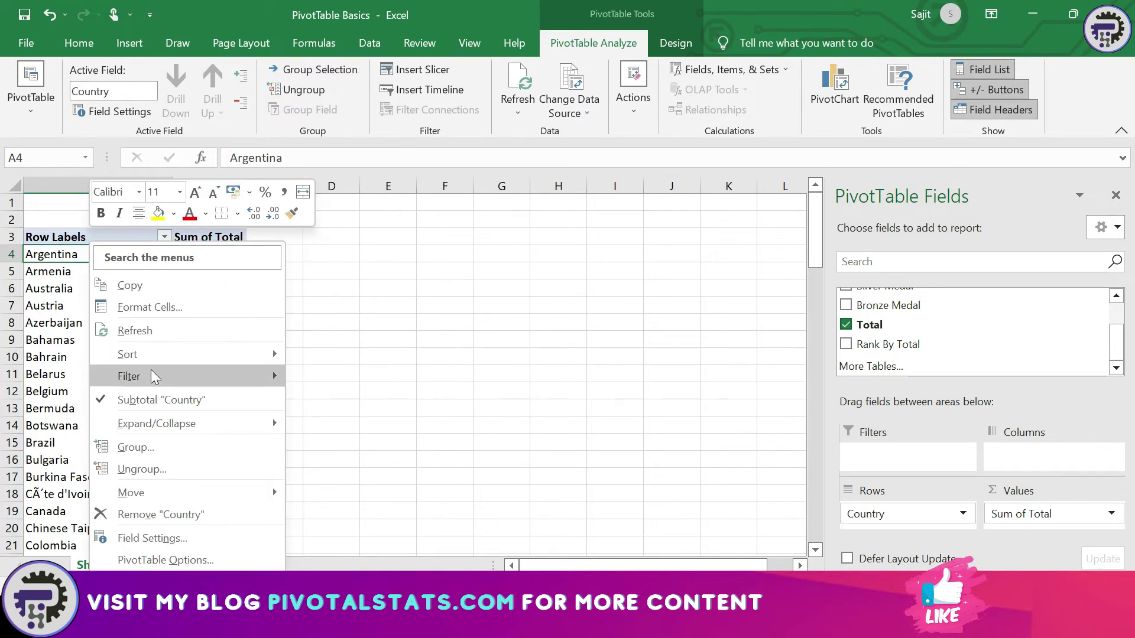
pyautogui.moveTo(157, 356)
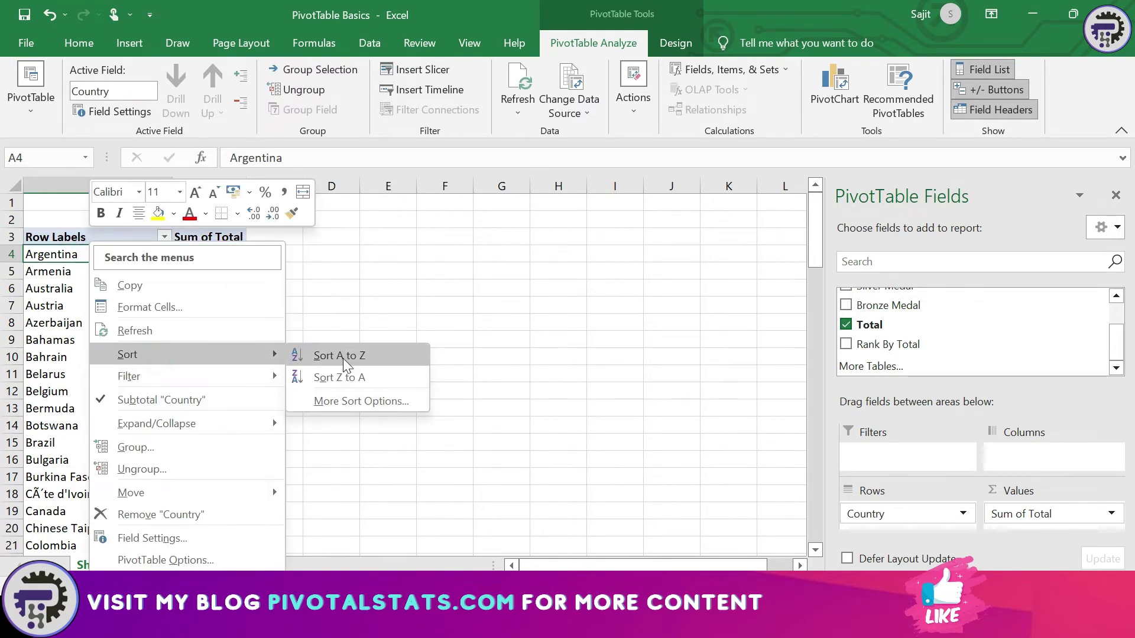
pyautogui.click(346, 363)
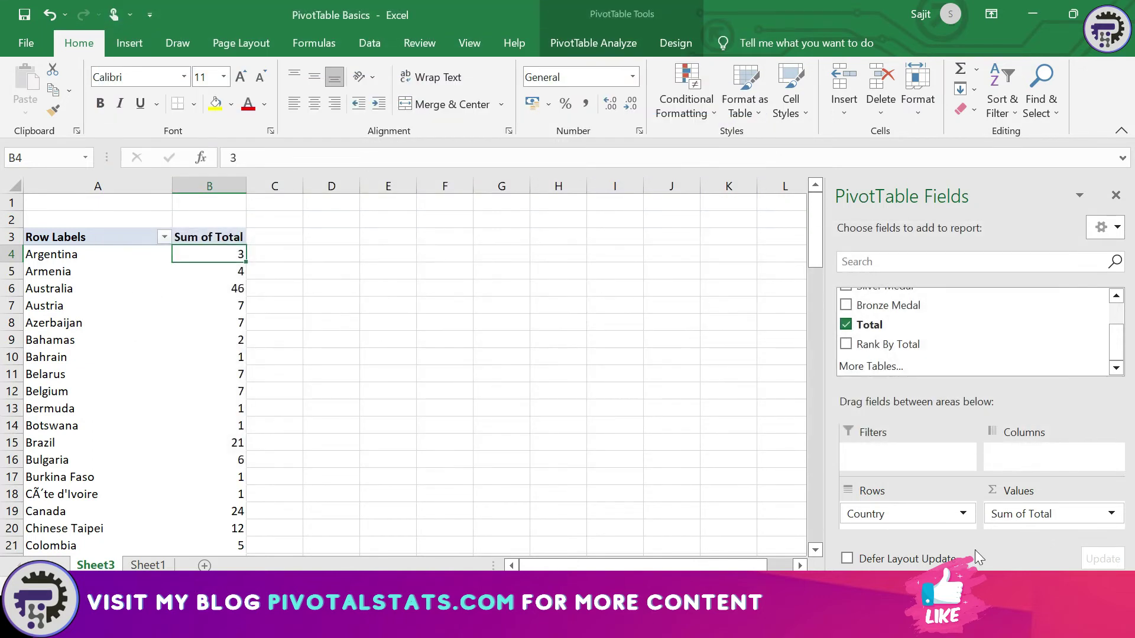
# Step: Change the Total value field's summary calculation to Count
pyautogui.click(1111, 514)
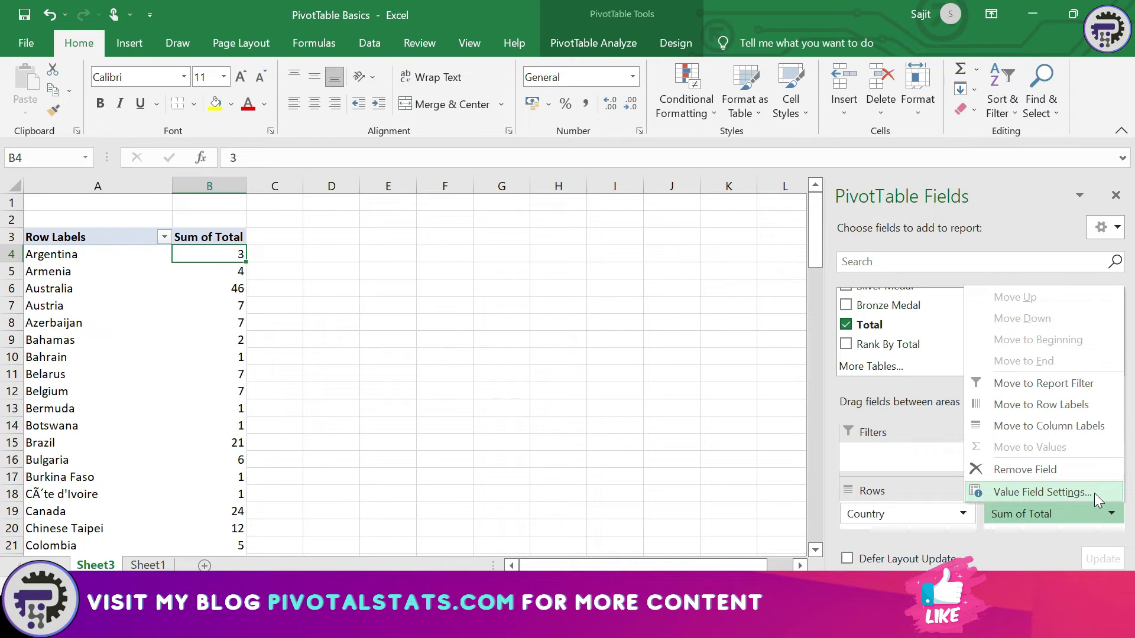
pyautogui.click(1094, 493)
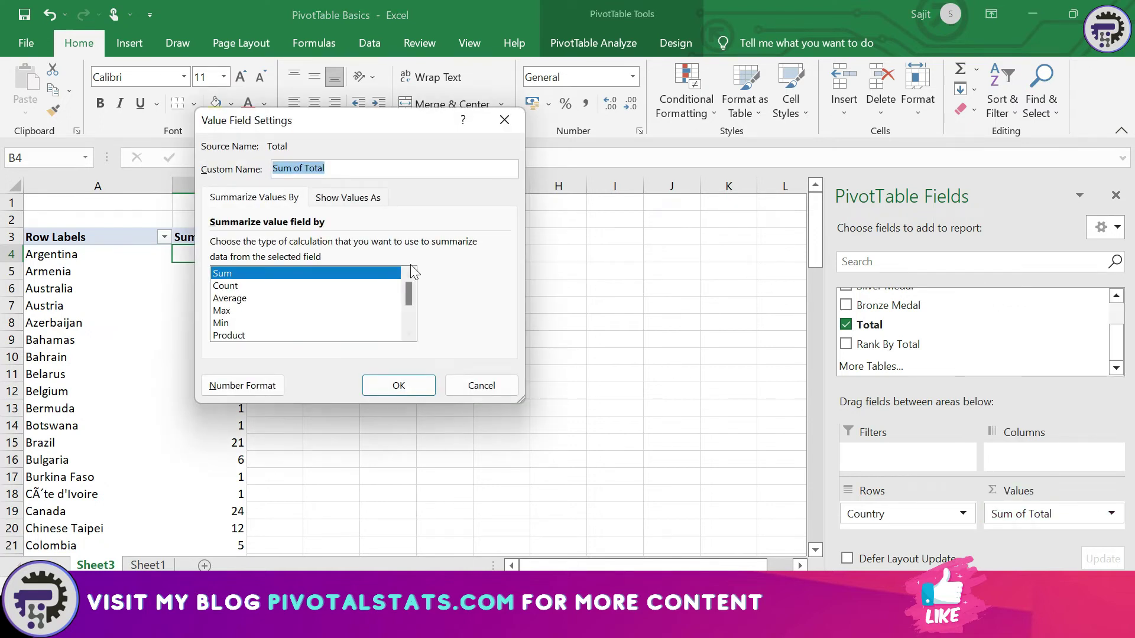
pyautogui.click(226, 286)
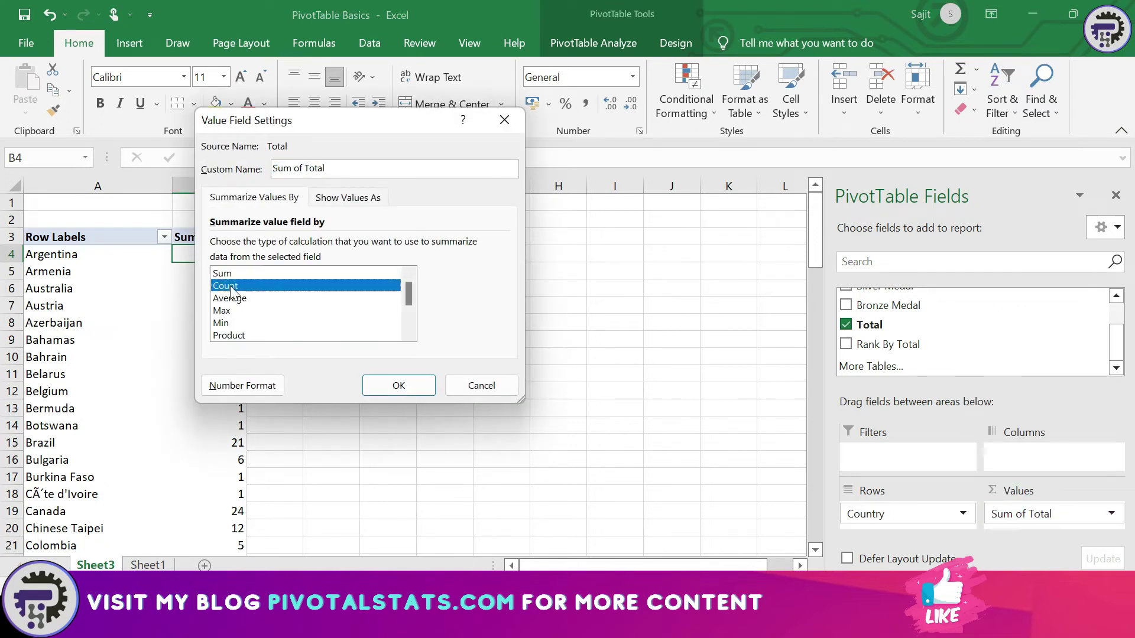
pyautogui.click(391, 387)
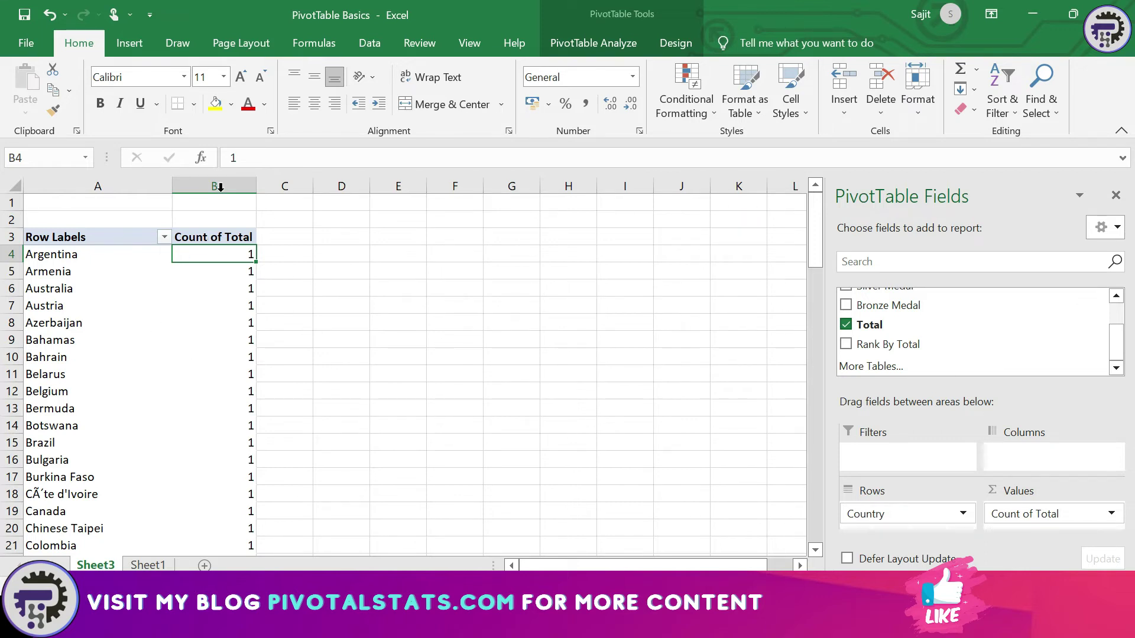
# Step: Check the Count of Total for United States of America near the end of the PivotTable and return to the first country
pyautogui.moveTo(179, 417)
pyautogui.moveTo(180, 420); pyautogui.dragTo(226, 376)
pyautogui.press('Down')
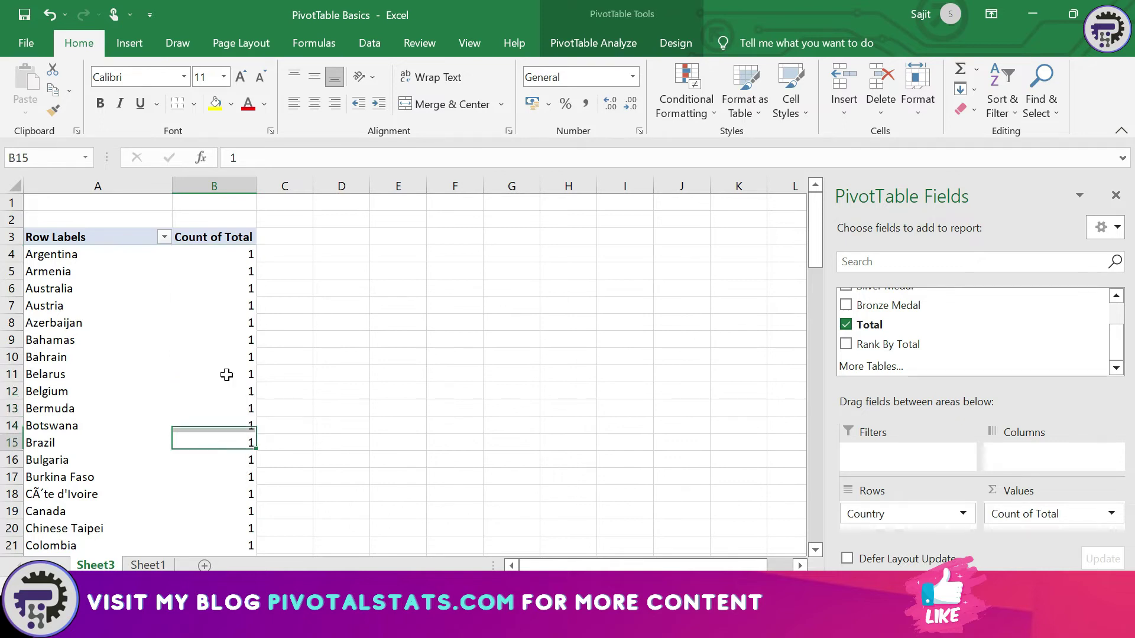
pyautogui.hotkey('ctrl', 'Down')
pyautogui.press('Up')
pyautogui.press('Up')
pyautogui.press('Up')
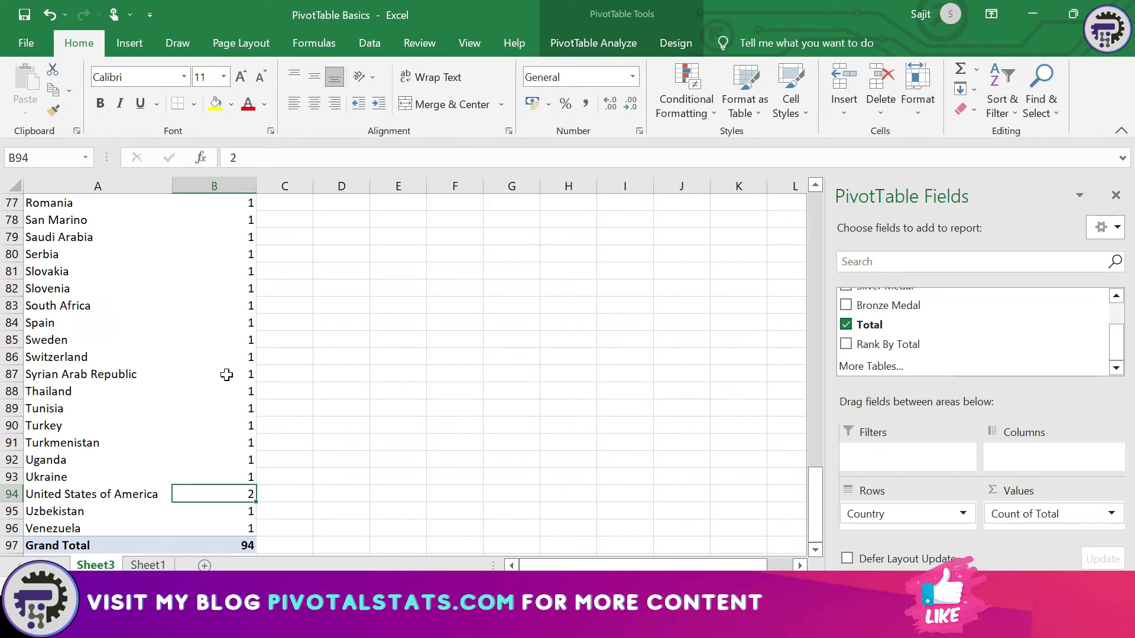
pyautogui.hotkey('ctrl', 'Up')
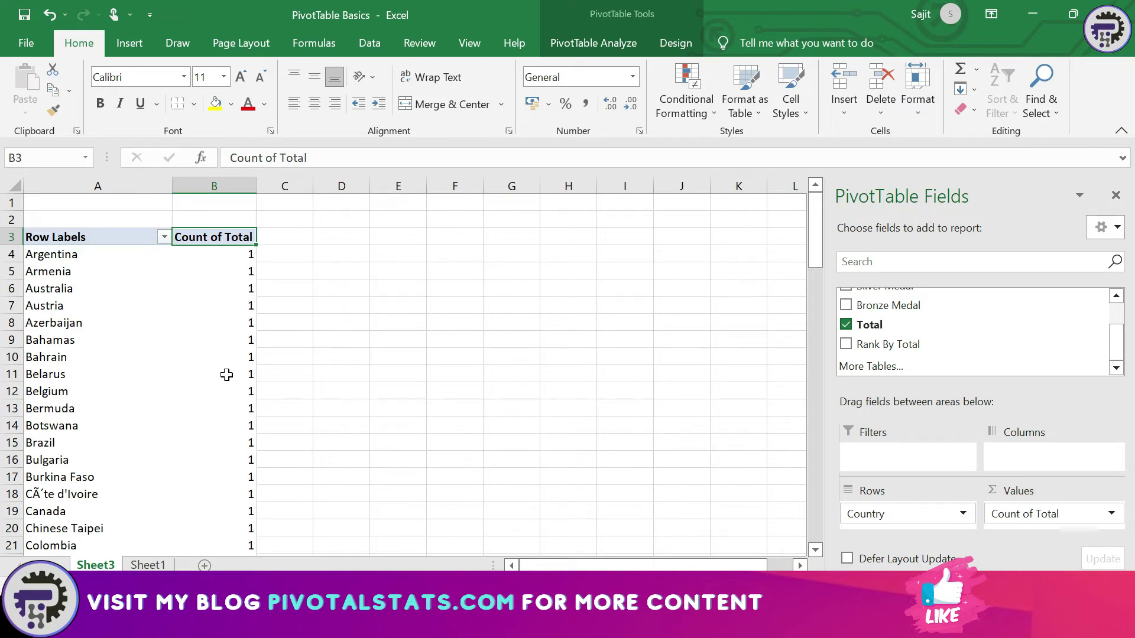
pyautogui.press('Down')
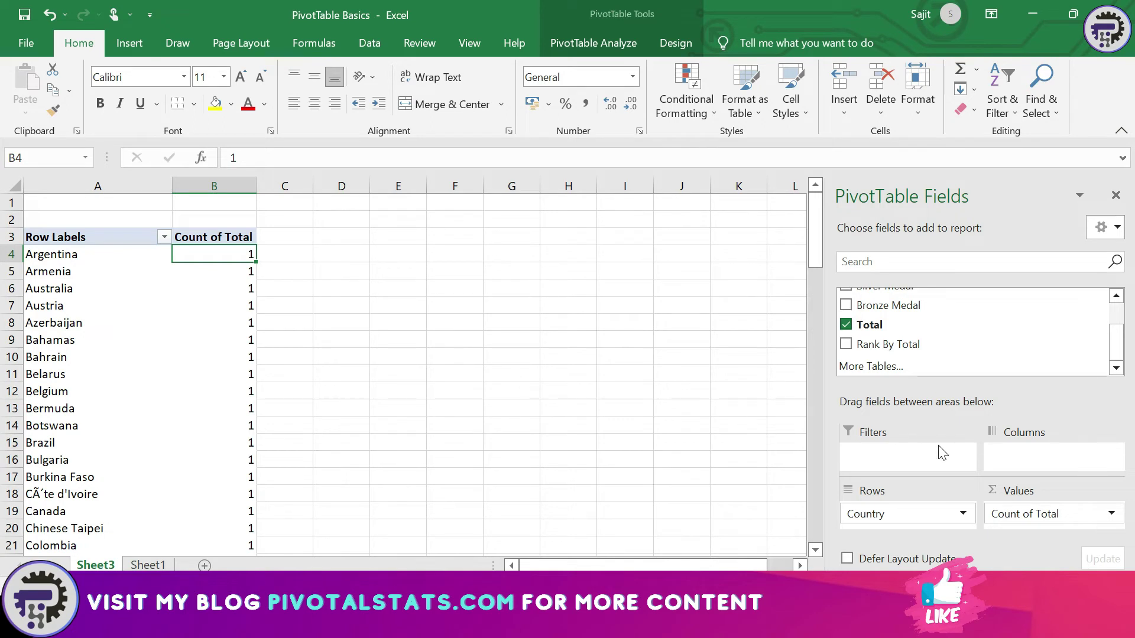
# Step: Format the Total value field as Number with 2 decimal places and the 1000 separator
pyautogui.click(1112, 514)
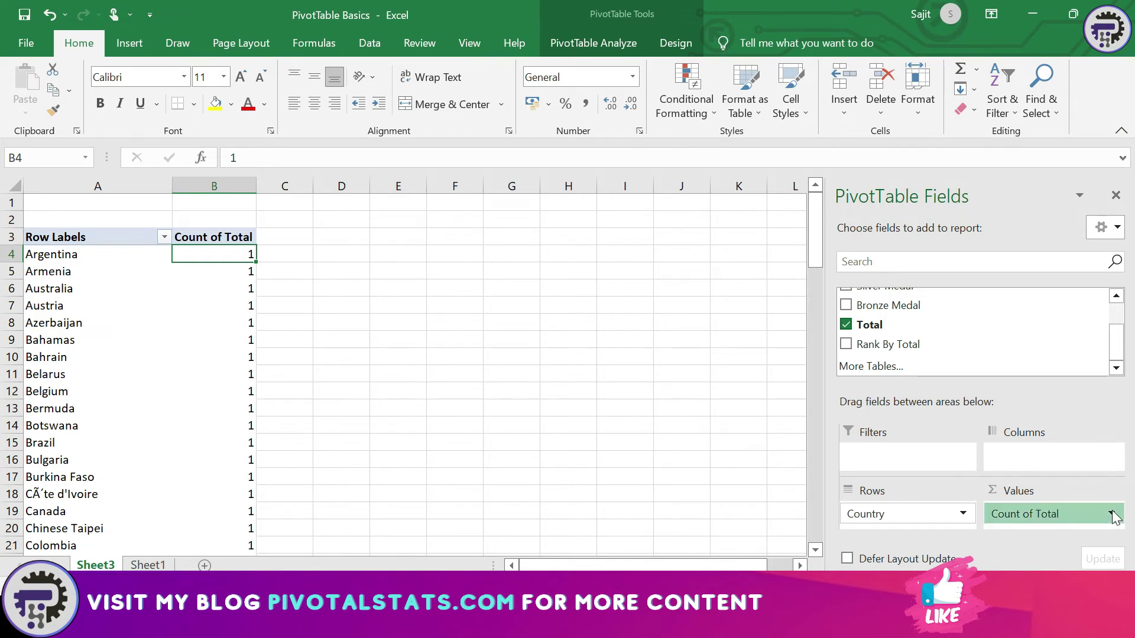
pyautogui.click(1108, 500)
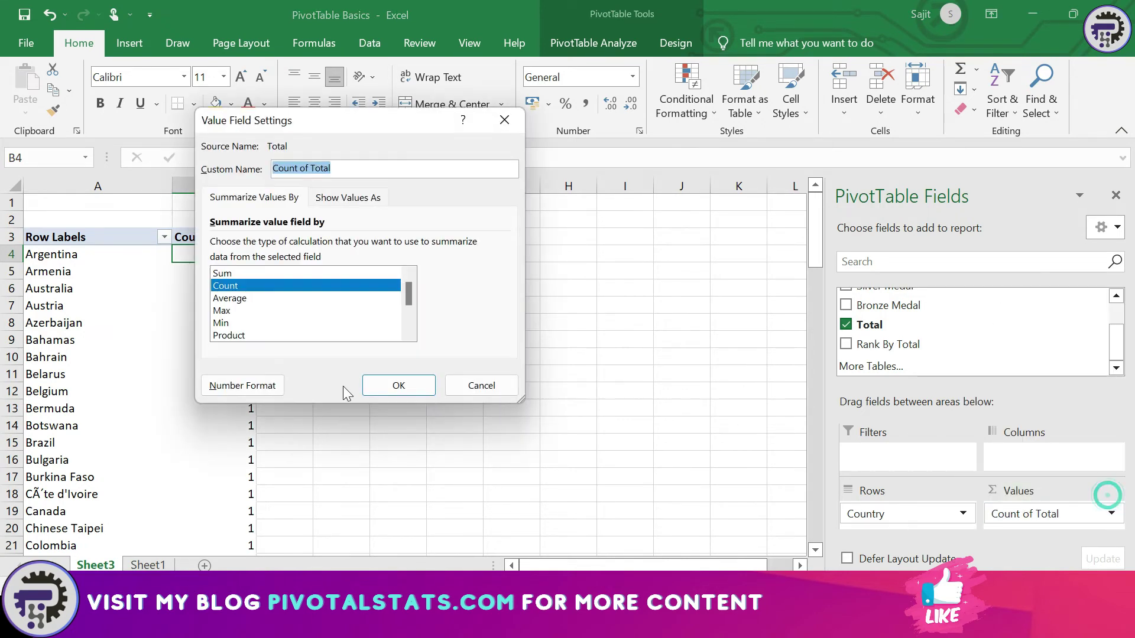
pyautogui.click(269, 386)
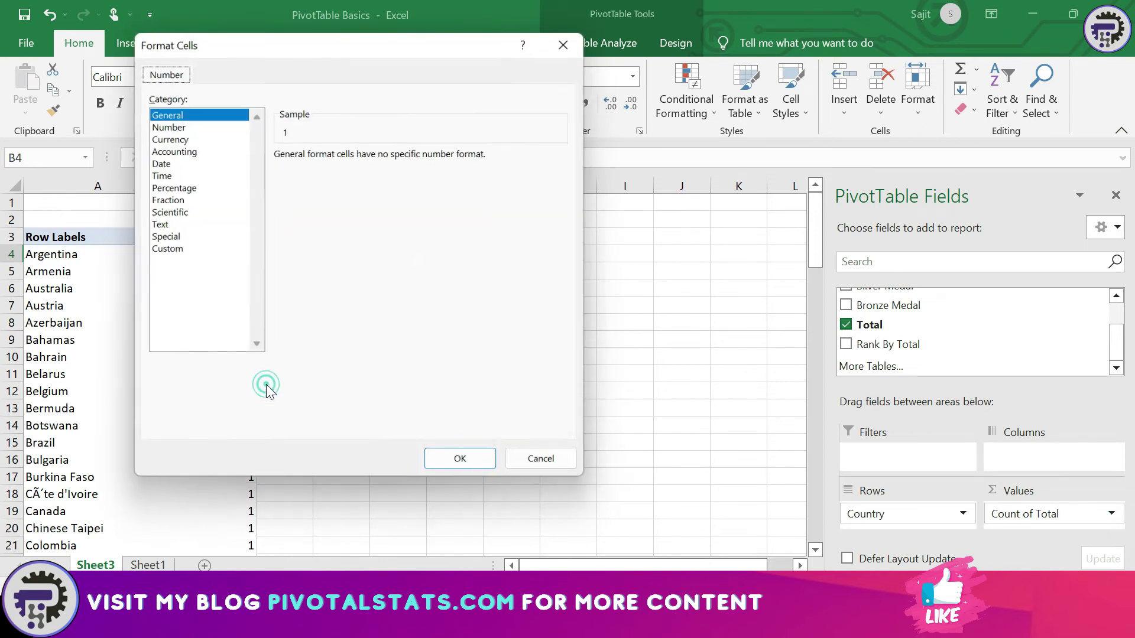
pyautogui.click(170, 126)
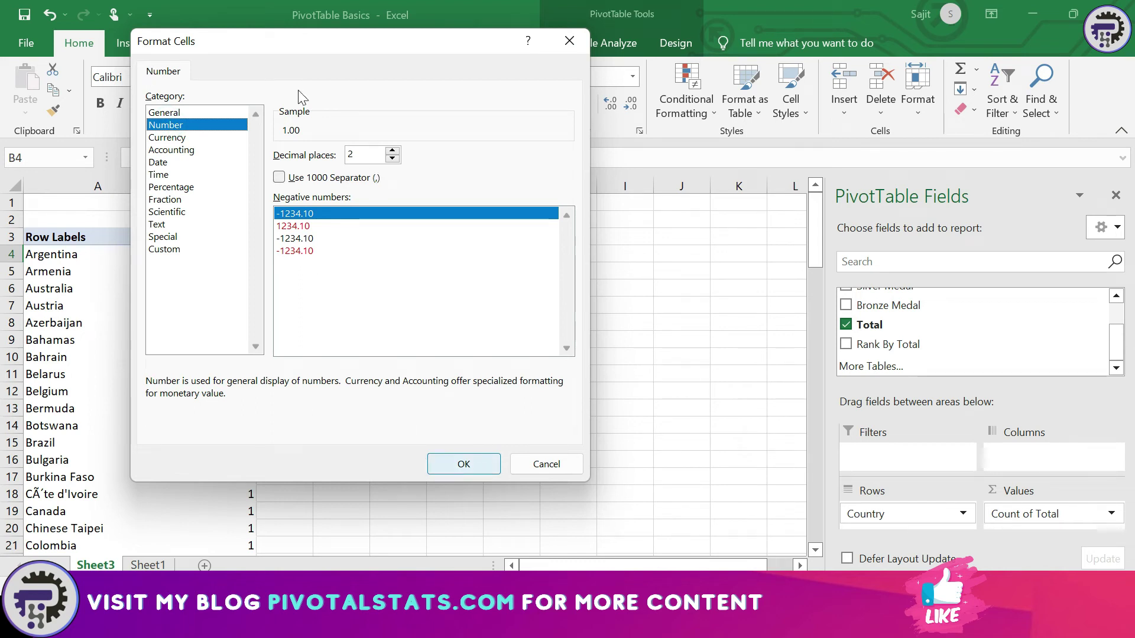
pyautogui.click(392, 151)
pyautogui.click(392, 158)
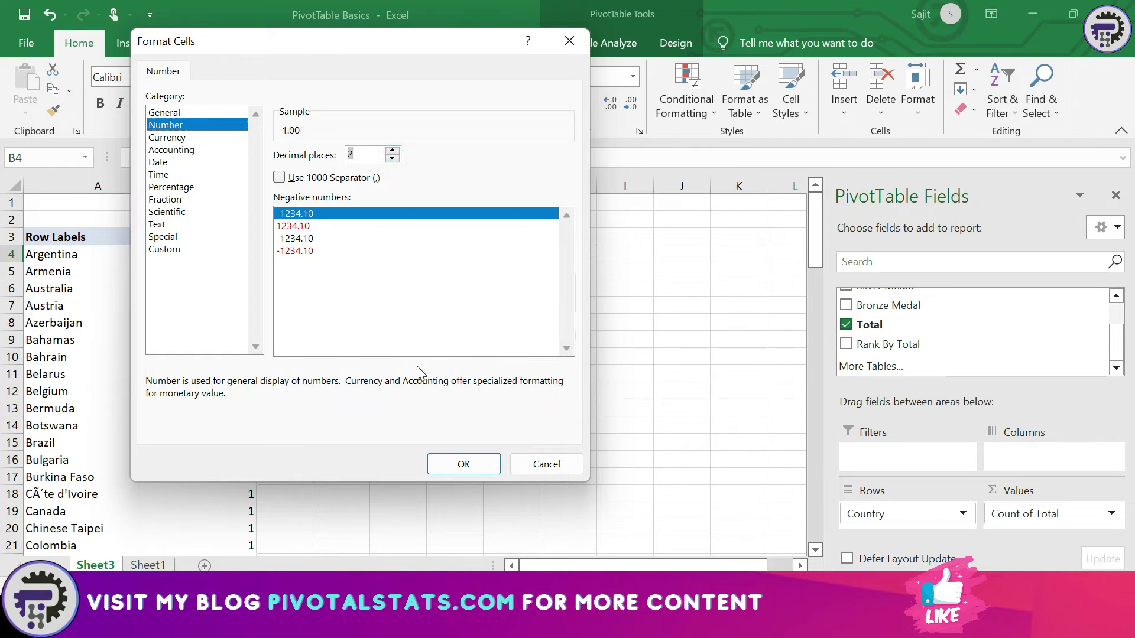
pyautogui.click(281, 180)
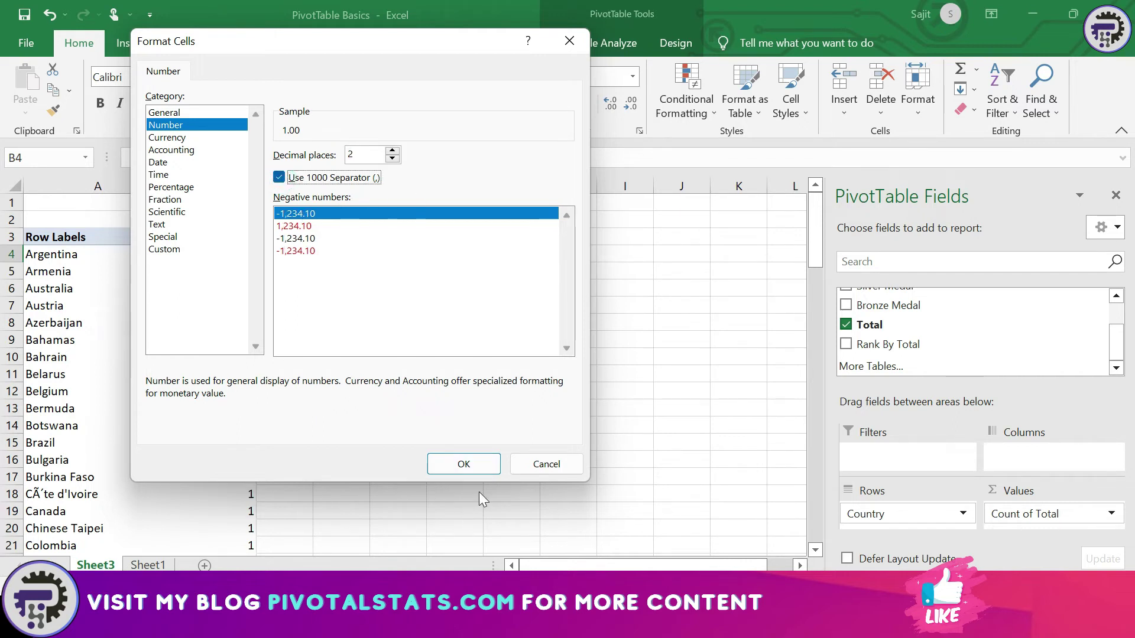
pyautogui.click(478, 462)
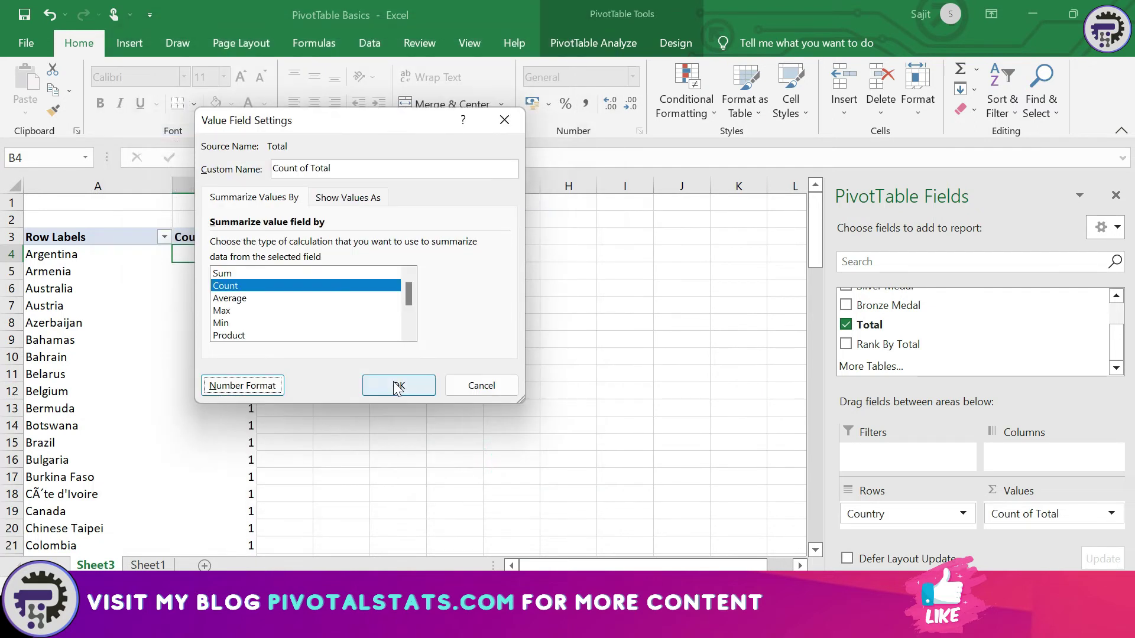
pyautogui.click(398, 386)
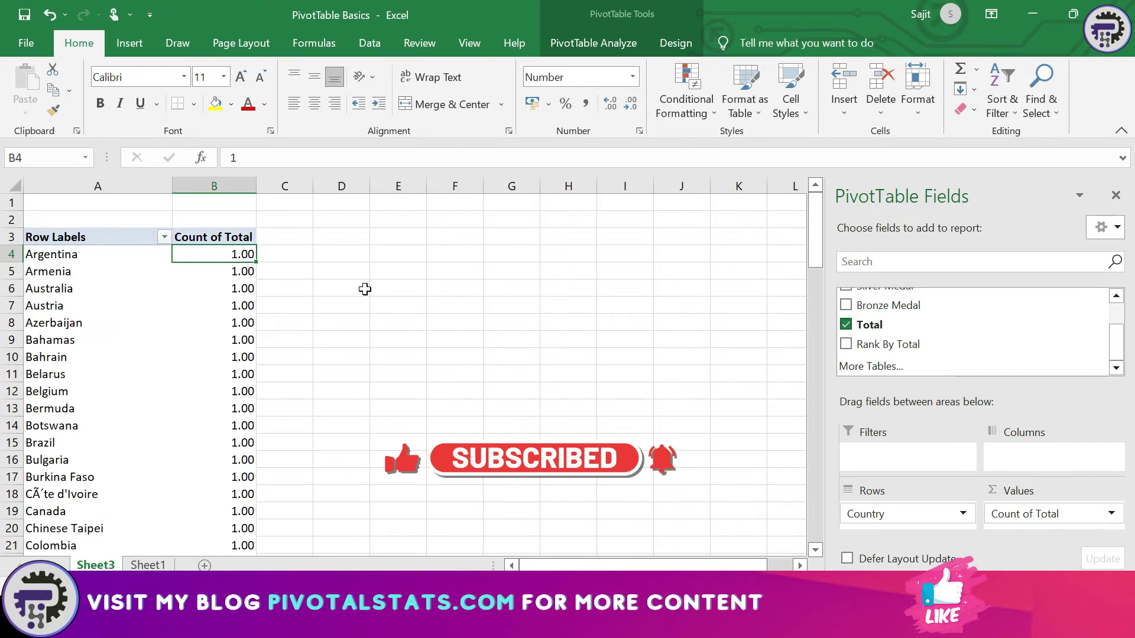
# Step: Set the Total value field to be summarized by Sum
pyautogui.click(1110, 513)
pyautogui.click(1081, 495)
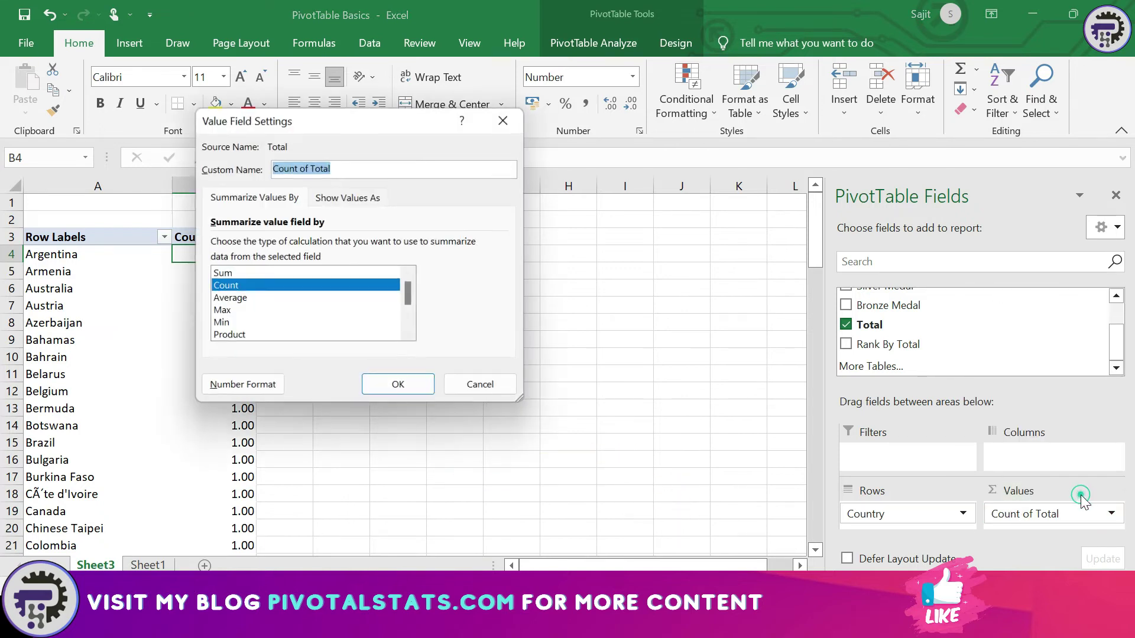
pyautogui.click(346, 272)
pyautogui.click(410, 383)
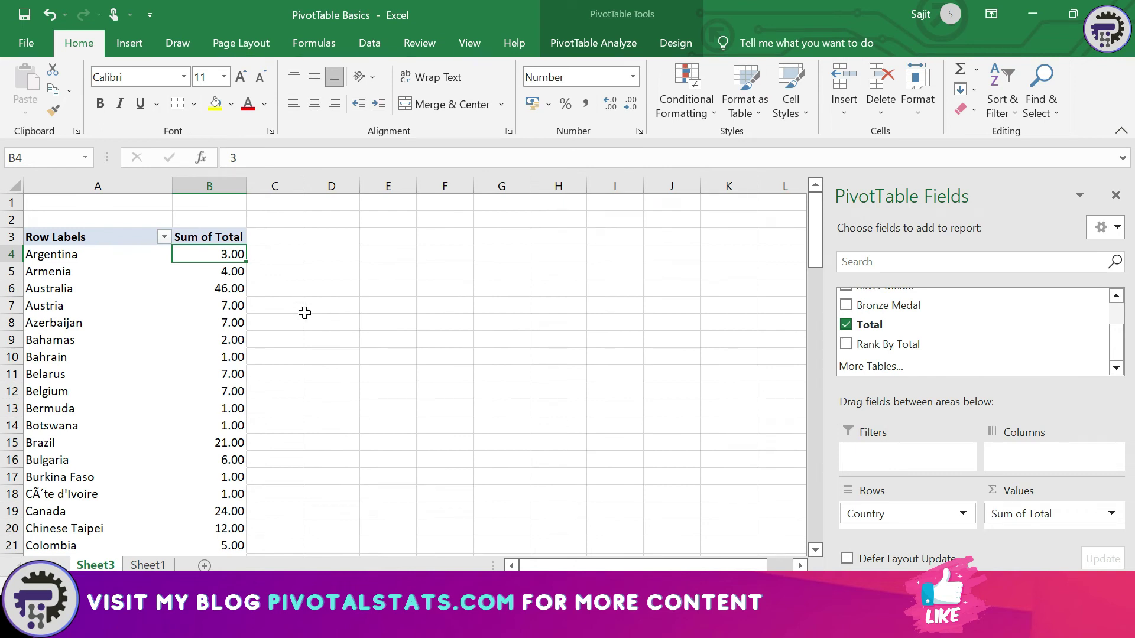
# Step: Review the formatted Sum of Total values from the first country down to the Grand Total row
pyautogui.press('Down')
pyautogui.press('Up')
pyautogui.hotkey('ctrl', 'Down')
pyautogui.hotkey('ctrl', 'Up')
pyautogui.press('Down')
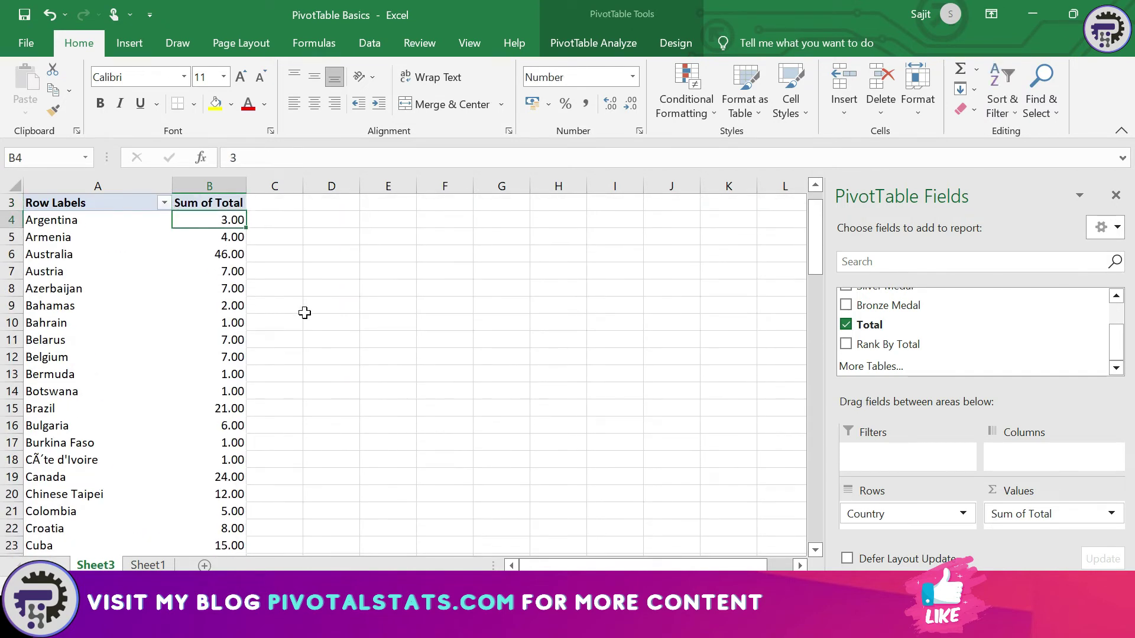
pyautogui.press('Down')
pyautogui.press('Up')
pyautogui.press('Down')
pyautogui.press('Up')
pyautogui.press('Down')
pyautogui.press('Up')
pyautogui.press('Down')
pyautogui.hotkey('ctrl', 'Down')
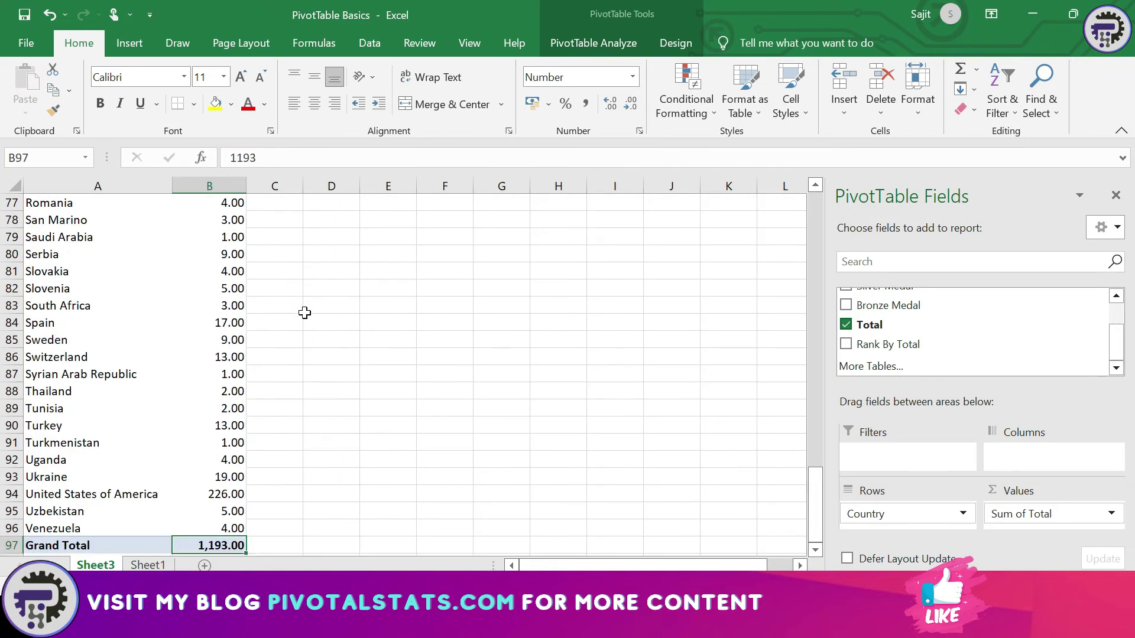
pyautogui.hotkey('ctrl', 'Up')
pyautogui.press('Down')
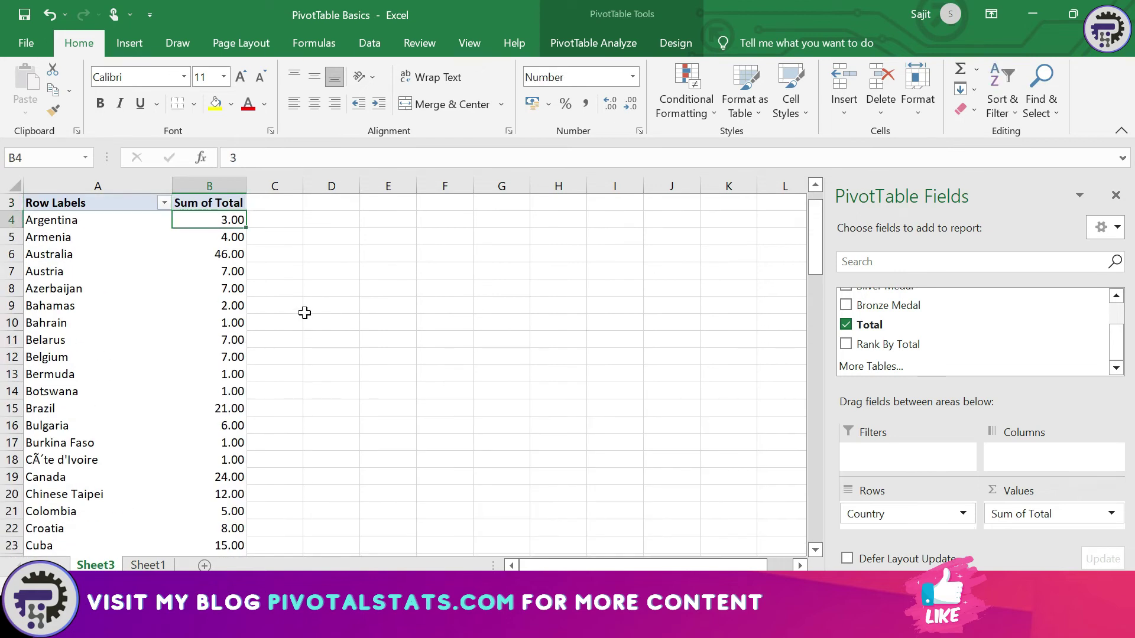
# Step: Show the Sum of Total values as % of Grand Total
pyautogui.click(1113, 513)
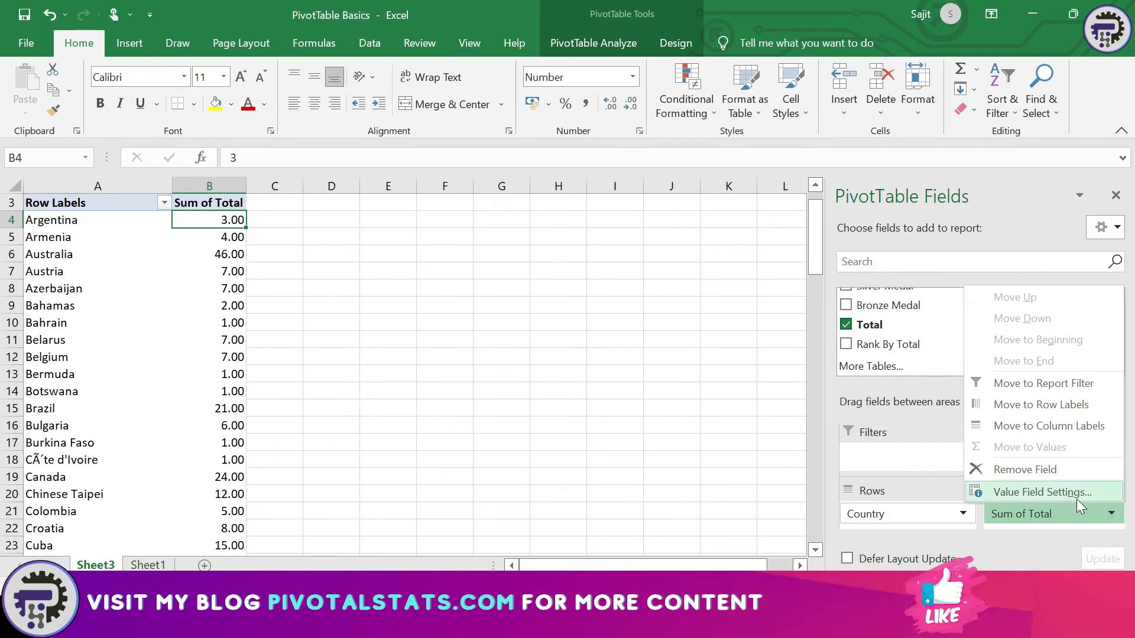
pyautogui.click(1041, 492)
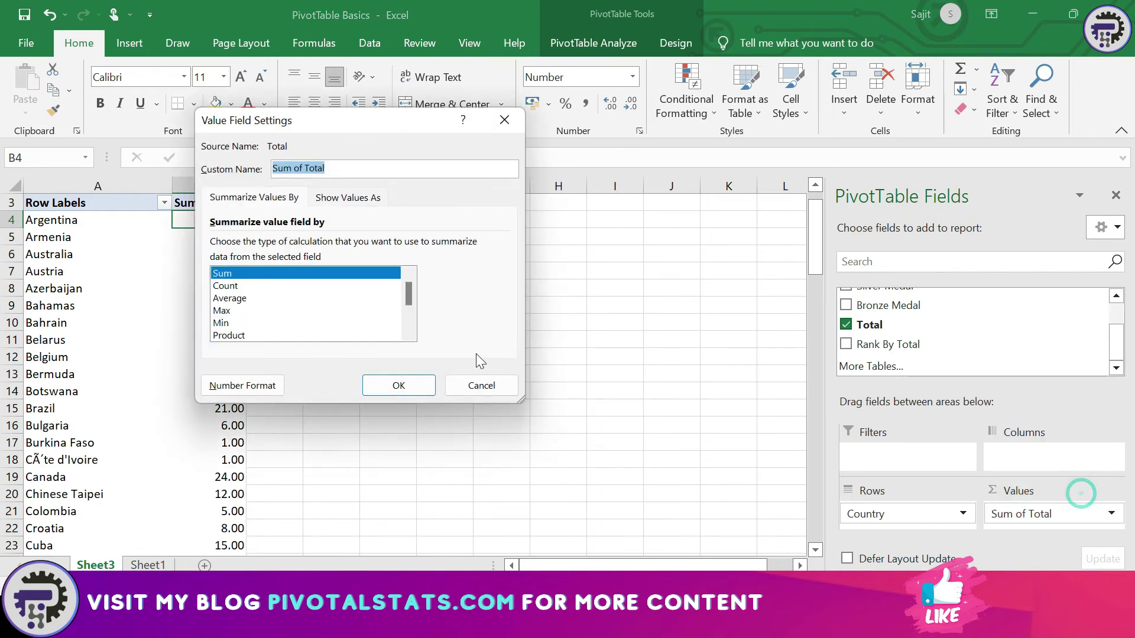
pyautogui.click(358, 201)
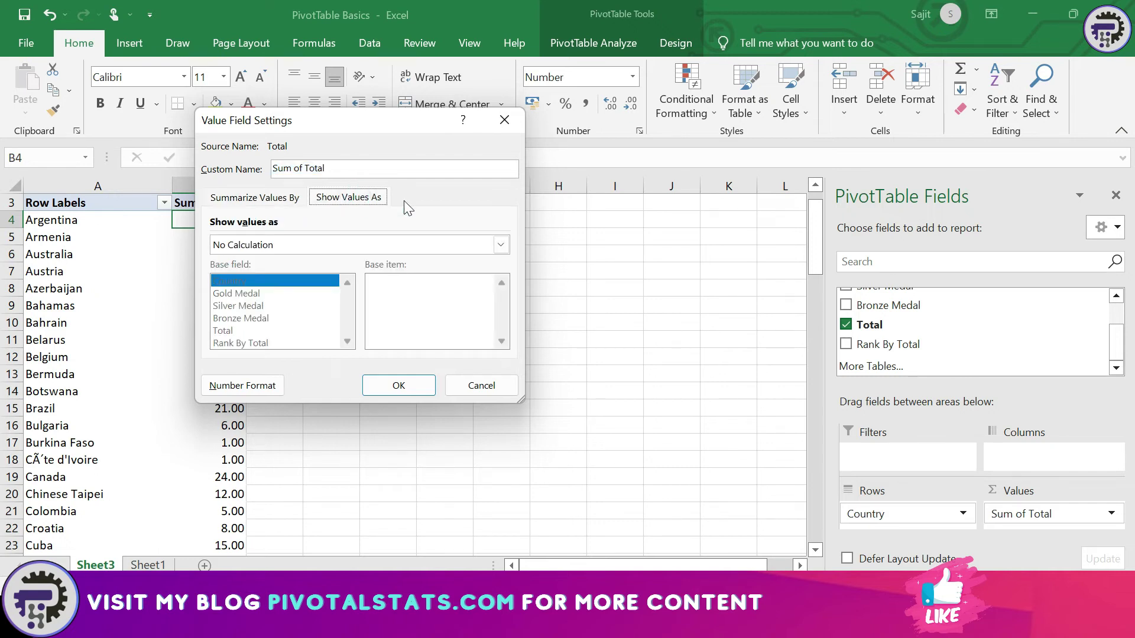
pyautogui.click(502, 245)
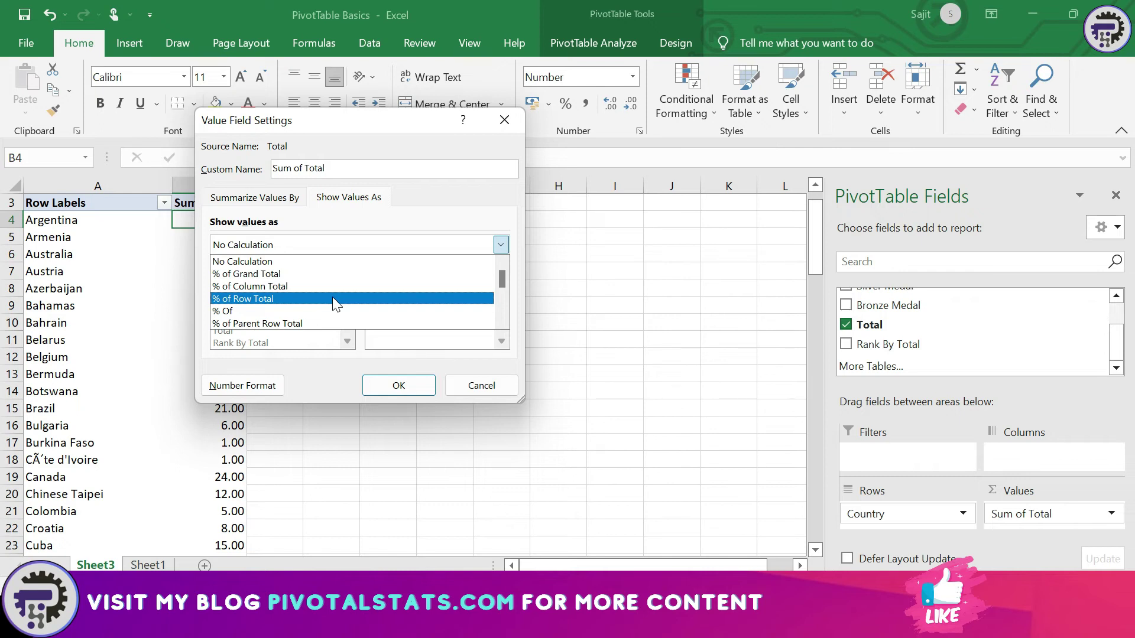
pyautogui.click(391, 274)
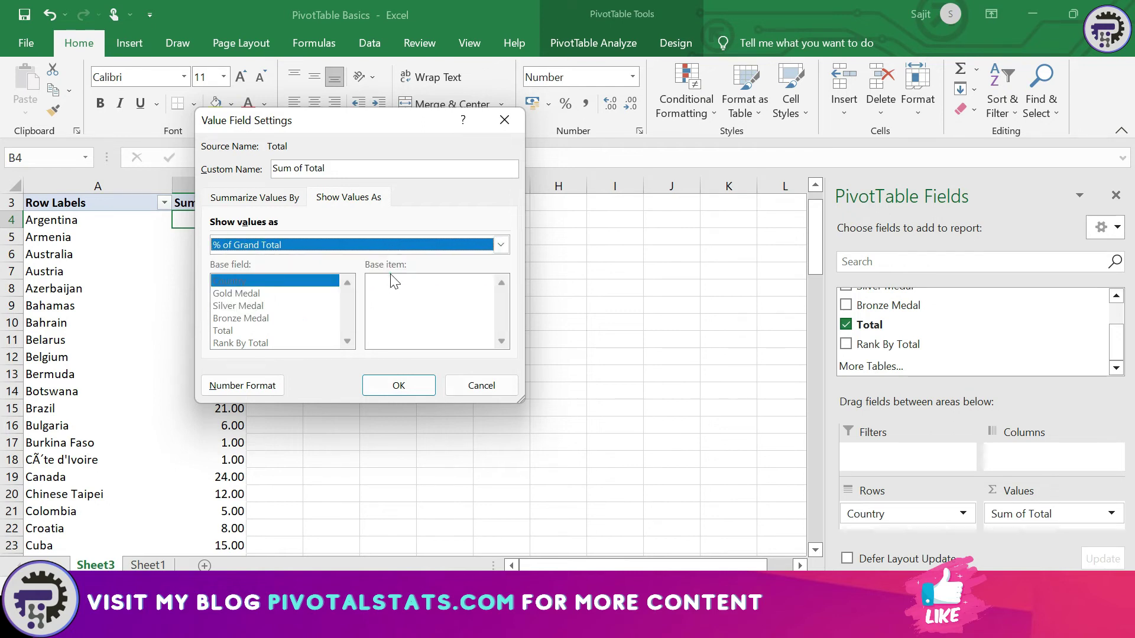
pyautogui.click(399, 387)
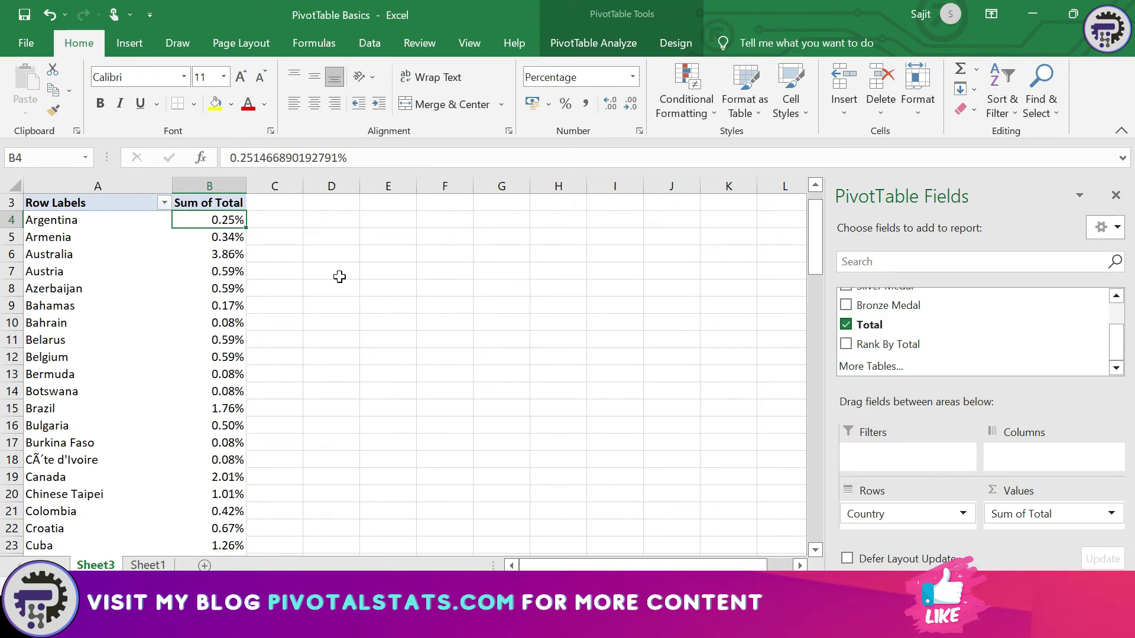
# Step: Examine each country's percentage of the grand total, going down the Sum of Total column
pyautogui.press('Down')
pyautogui.press('Down')
pyautogui.press('Down')
pyautogui.press('Down')
pyautogui.press('Down')
pyautogui.press('Down')
pyautogui.press('Down')
pyautogui.press('Down')
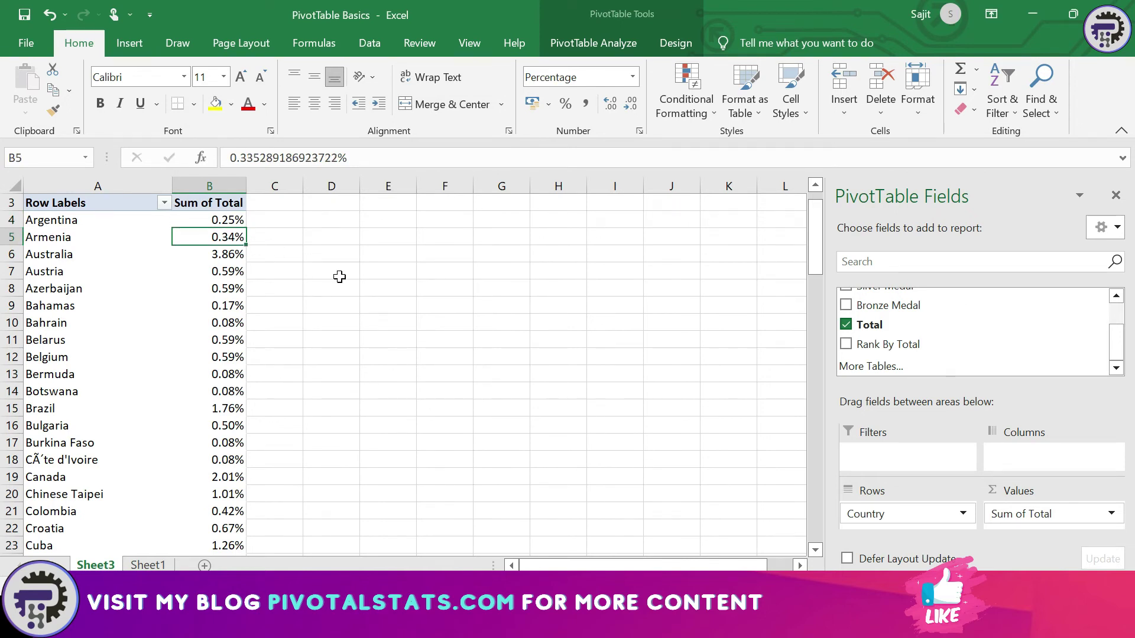
# Step: Check the Grand Total percentage and the shares of the last countries in the Sum of Total column
pyautogui.hotkey('ctrl', 'Down')
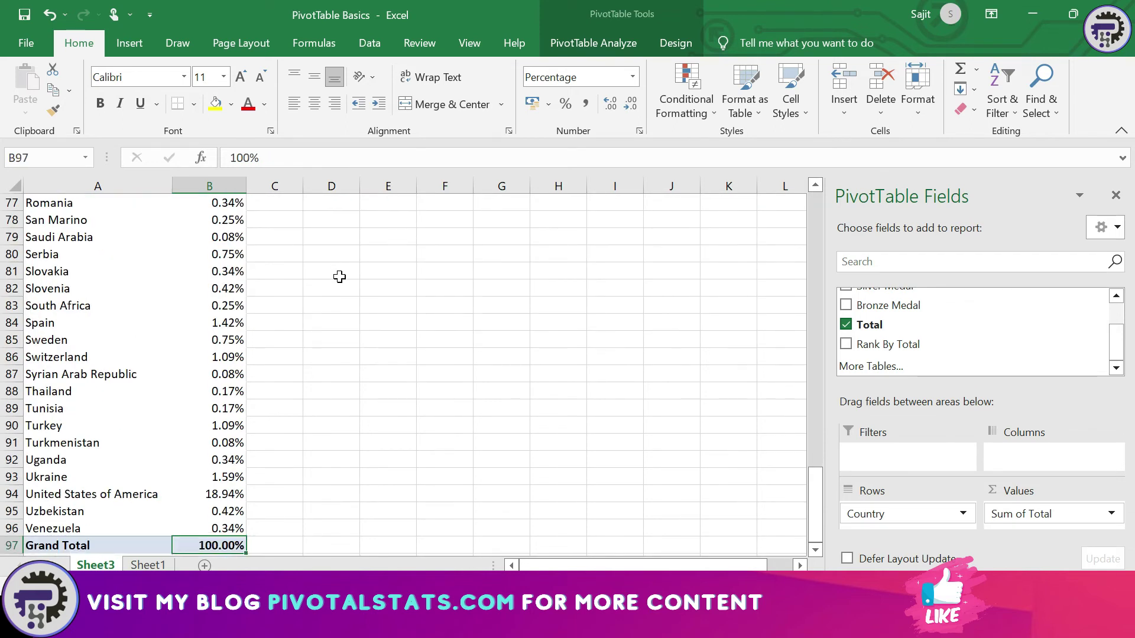
pyautogui.press('Up')
pyautogui.press('Up')
pyautogui.press('Up')
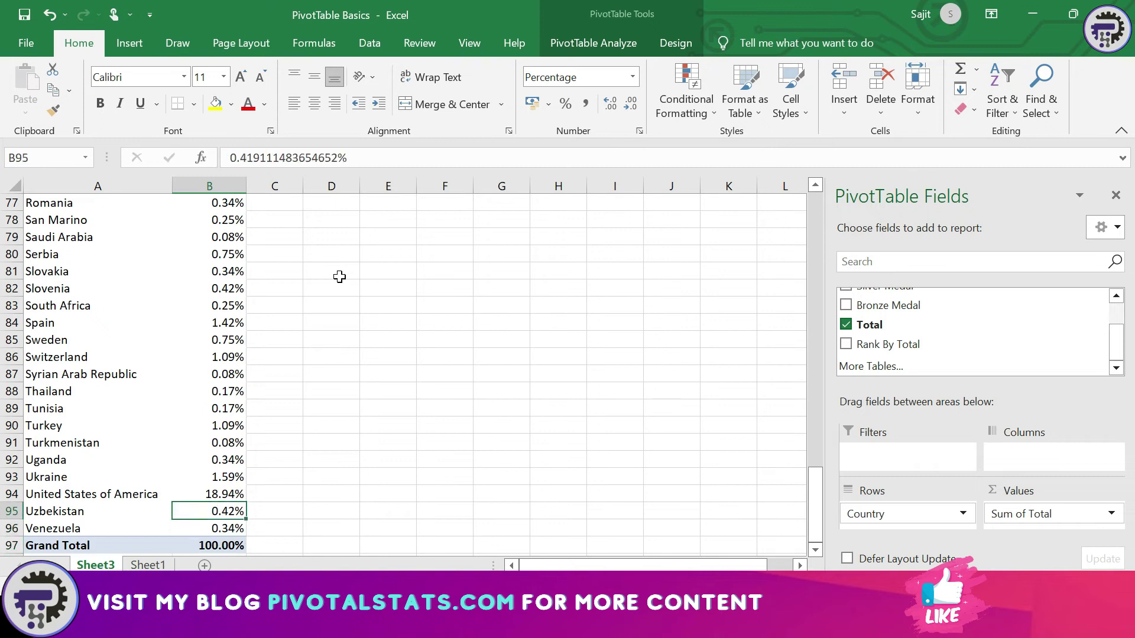
pyautogui.press('Down')
pyautogui.press('Up')
pyautogui.hotkey('ctrl', 'Up')
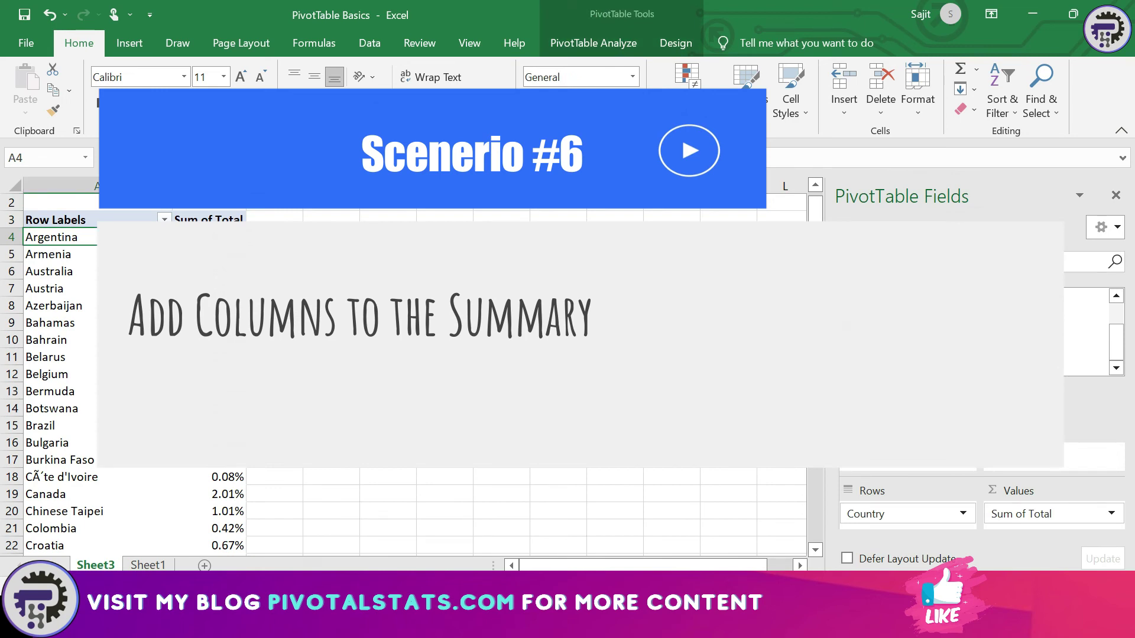
# Step: Move the Country field from the Rows area to the Columns area so the countries run across the PivotTable
pyautogui.click(59, 253)
pyautogui.click(59, 356)
pyautogui.click(59, 390)
pyautogui.click(59, 237)
pyautogui.press('Up')
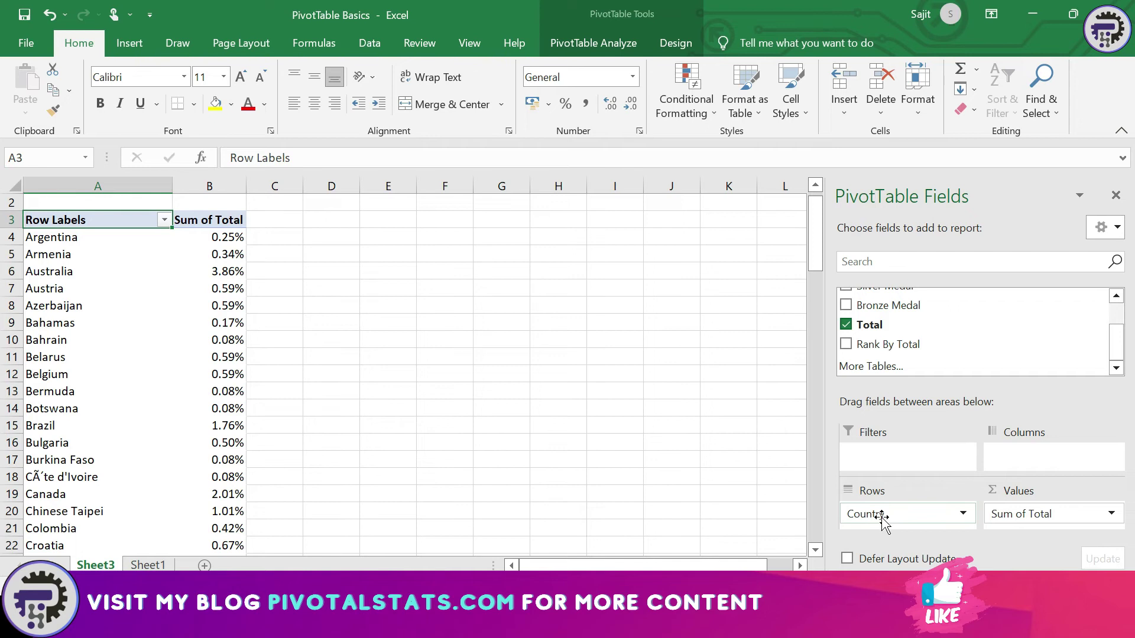
pyautogui.moveTo(882, 520); pyautogui.dragTo(1044, 459)
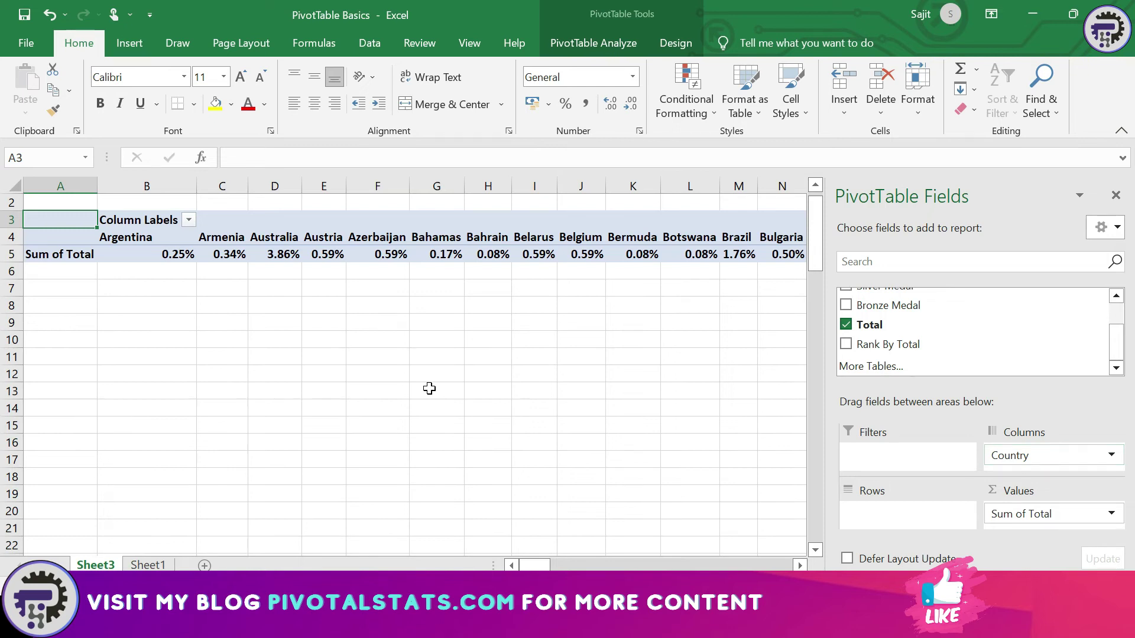
pyautogui.click(153, 238)
pyautogui.moveTo(152, 238); pyautogui.dragTo(561, 242)
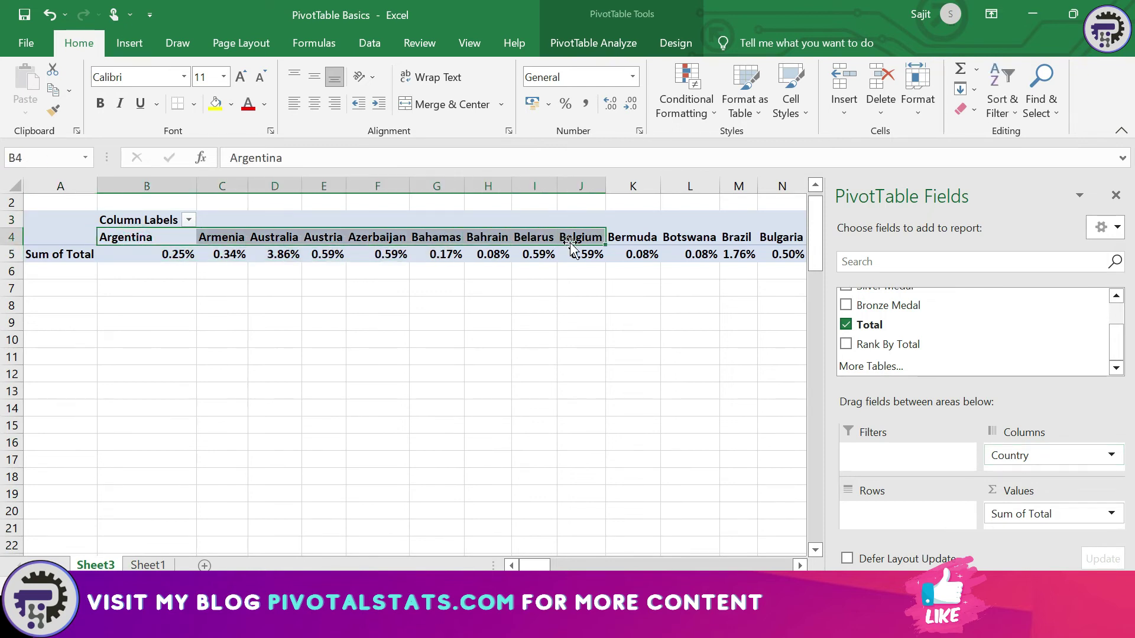
# Step: Add the Rank By Total field to the Values area and check each country's Sum of Total and Sum of Rank By Total pair
pyautogui.scroll(1, 898, 362)
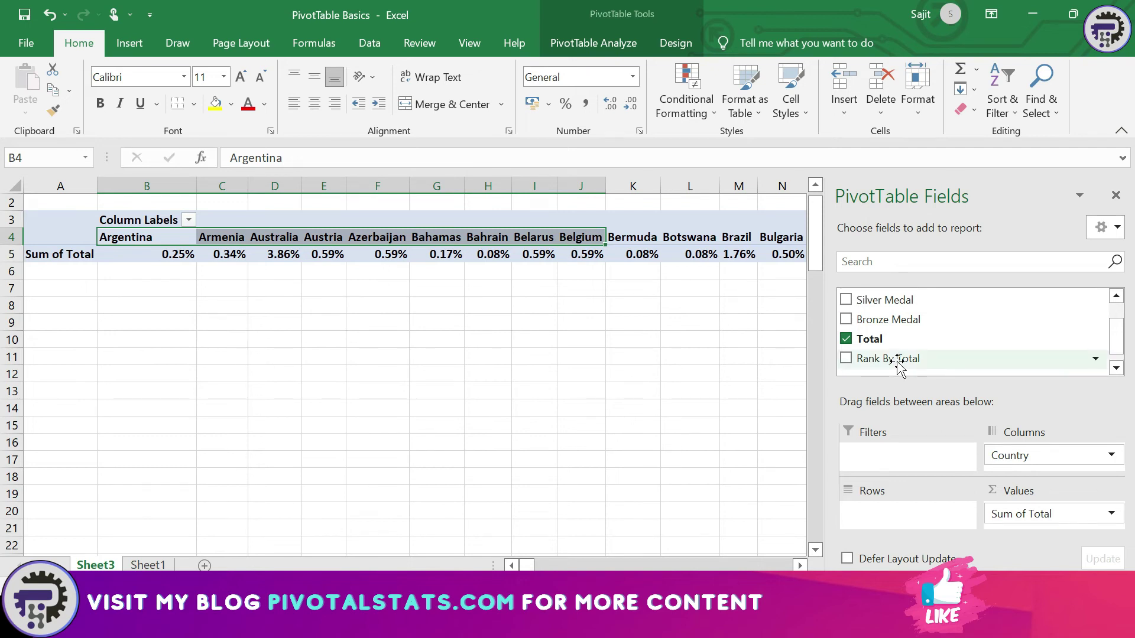
pyautogui.moveTo(898, 362); pyautogui.dragTo(1019, 531)
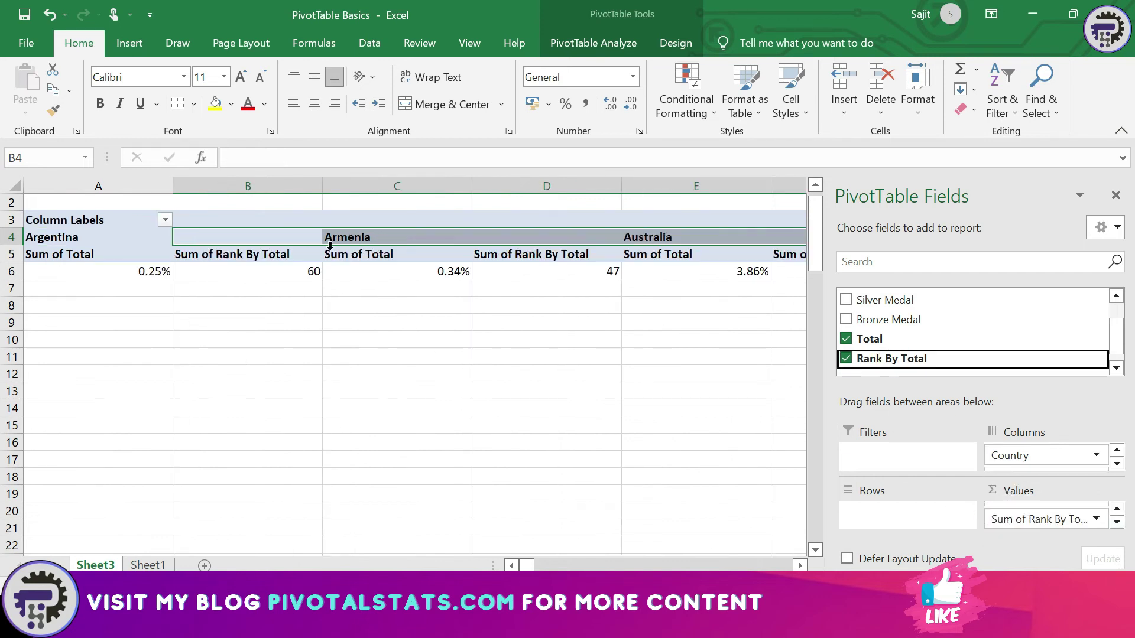
pyautogui.click(348, 238)
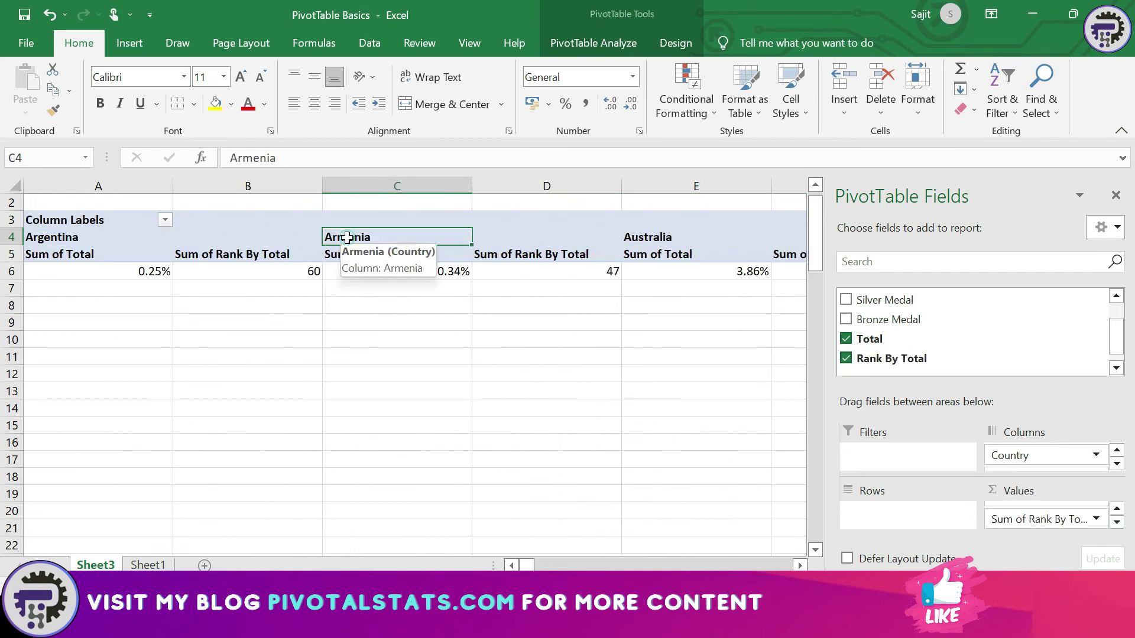
pyautogui.click(226, 254)
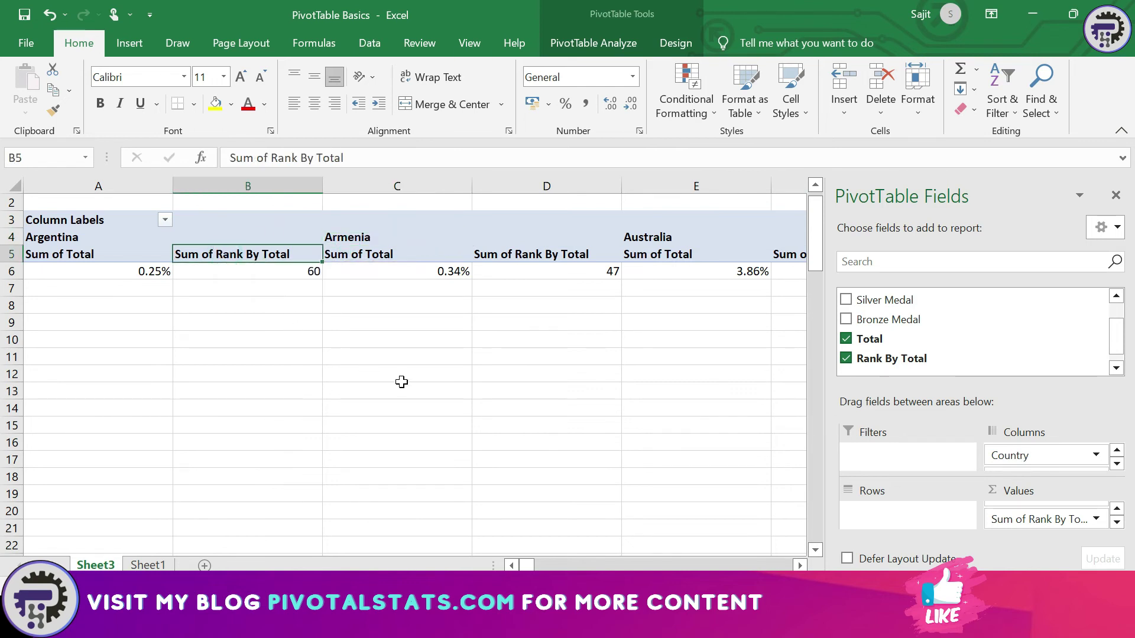
pyautogui.click(90, 256)
pyautogui.click(91, 272)
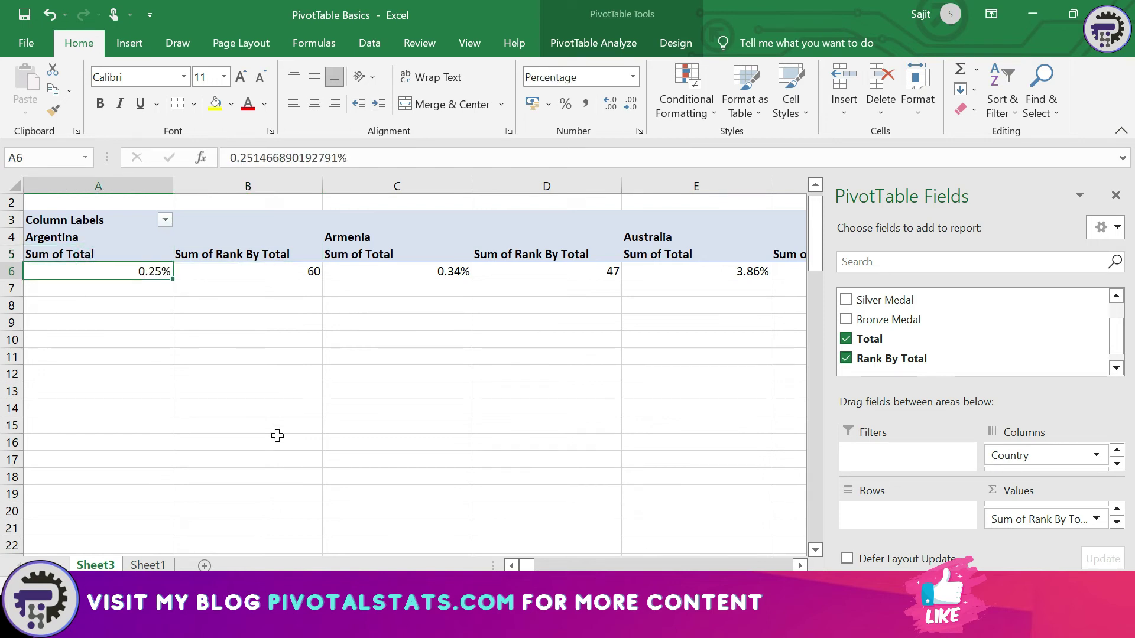
pyautogui.press('Right')
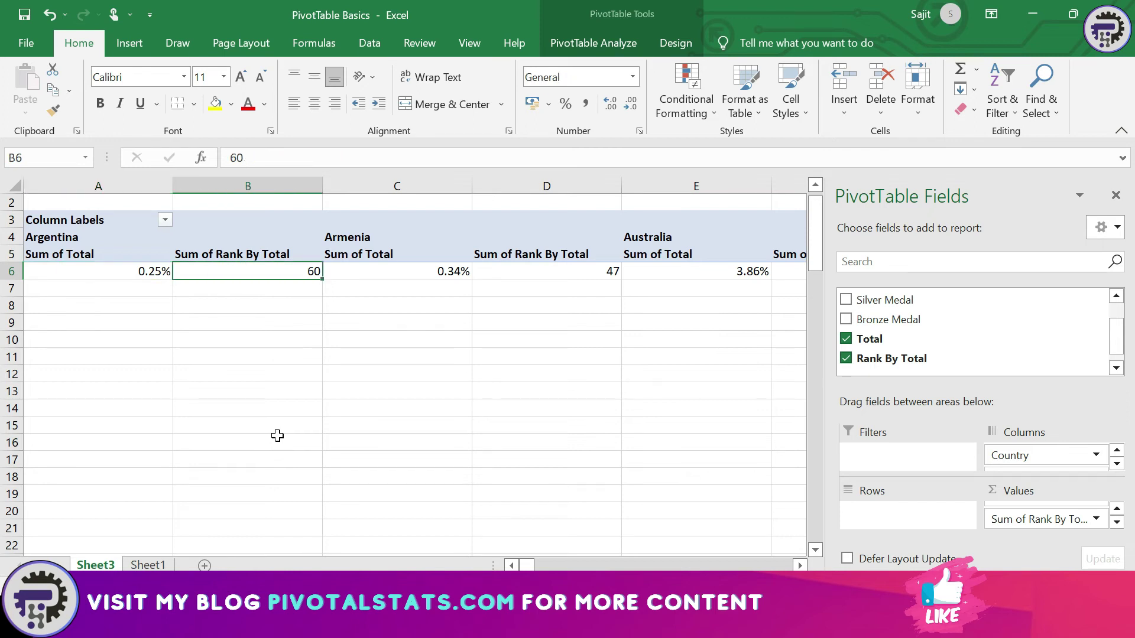
pyautogui.press('Right')
pyautogui.press('Left')
# Step: Arrange the PivotTable field list with the fields section and areas section side by side and check the entries under Columns
pyautogui.click(1106, 227)
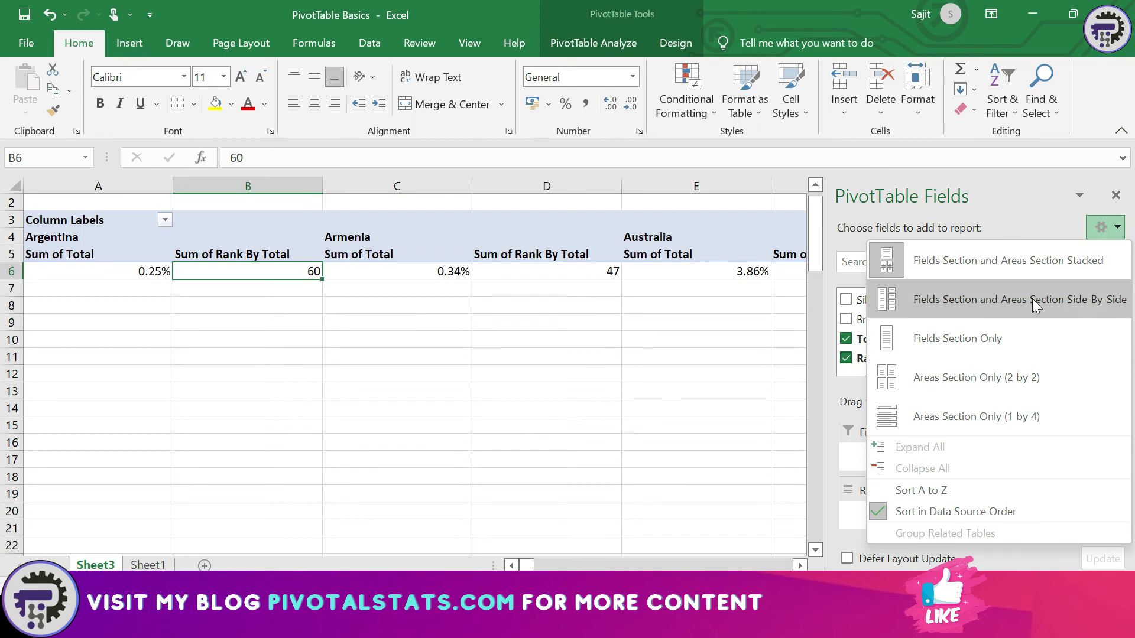
pyautogui.click(1001, 305)
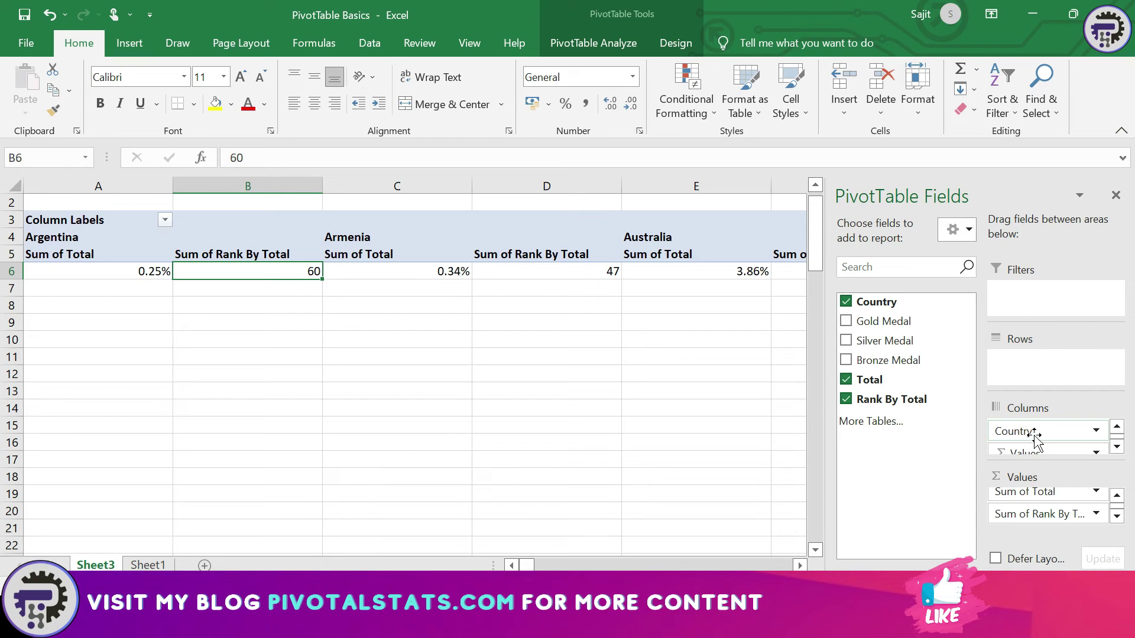
pyautogui.click(1117, 448)
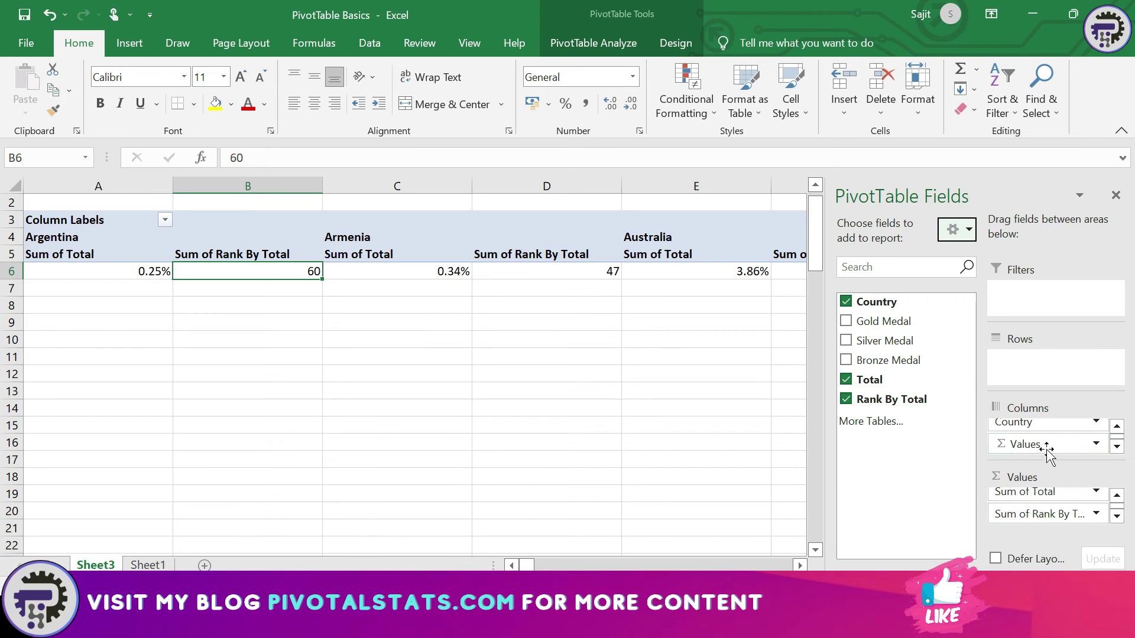
pyautogui.click(1118, 426)
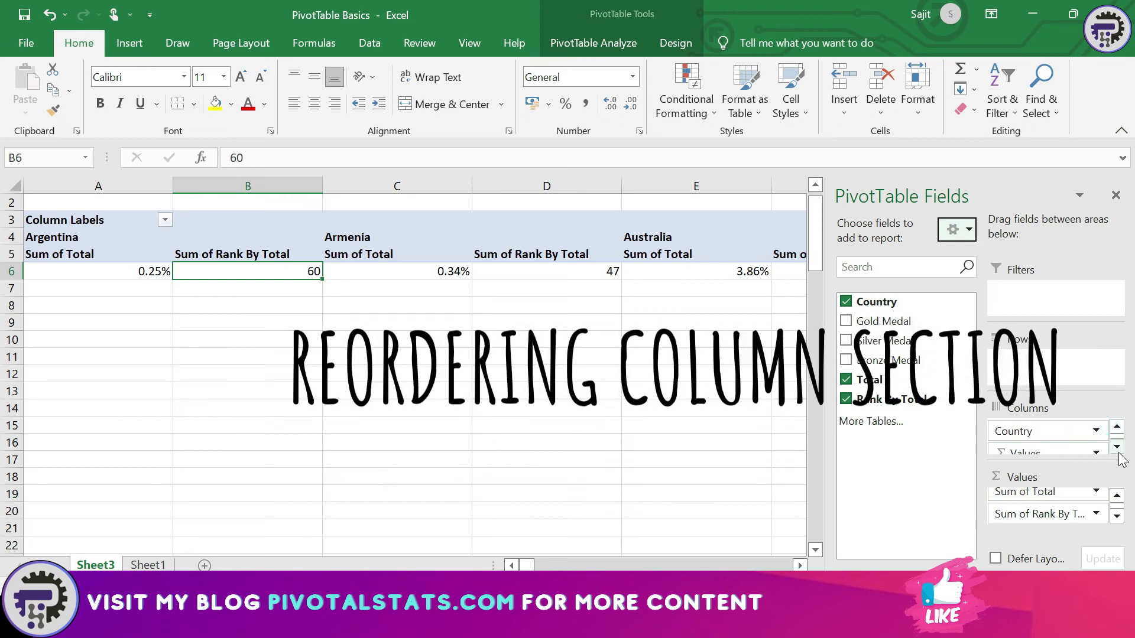
# Step: Reorder the Columns area so that Values comes before Country
pyautogui.click(1117, 448)
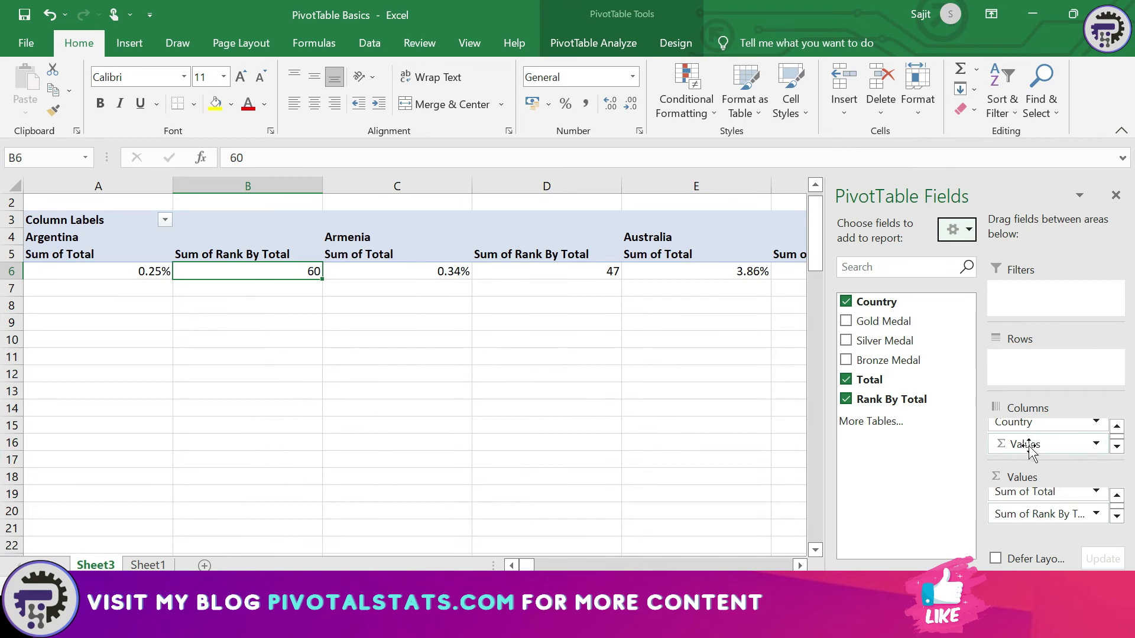
pyautogui.moveTo(1029, 447); pyautogui.dragTo(1049, 430)
pyautogui.scroll(-1, 1036, 451)
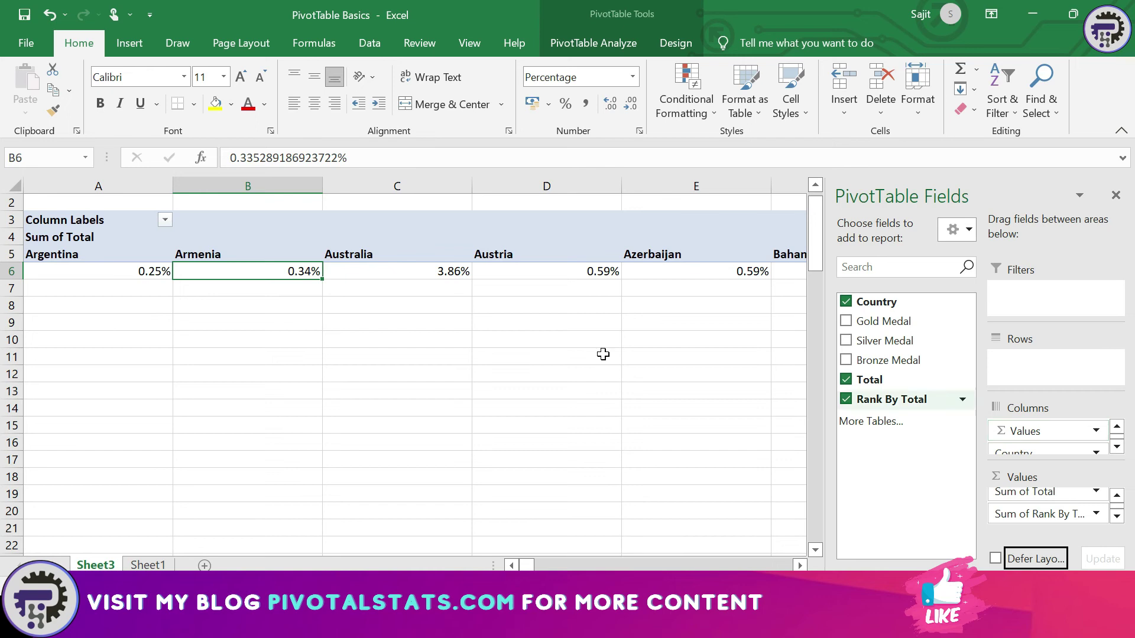
# Step: Examine the reordered column headings from the Sum of Total block across all countries to the start of the Sum of Rank By Total block
pyautogui.click(117, 253)
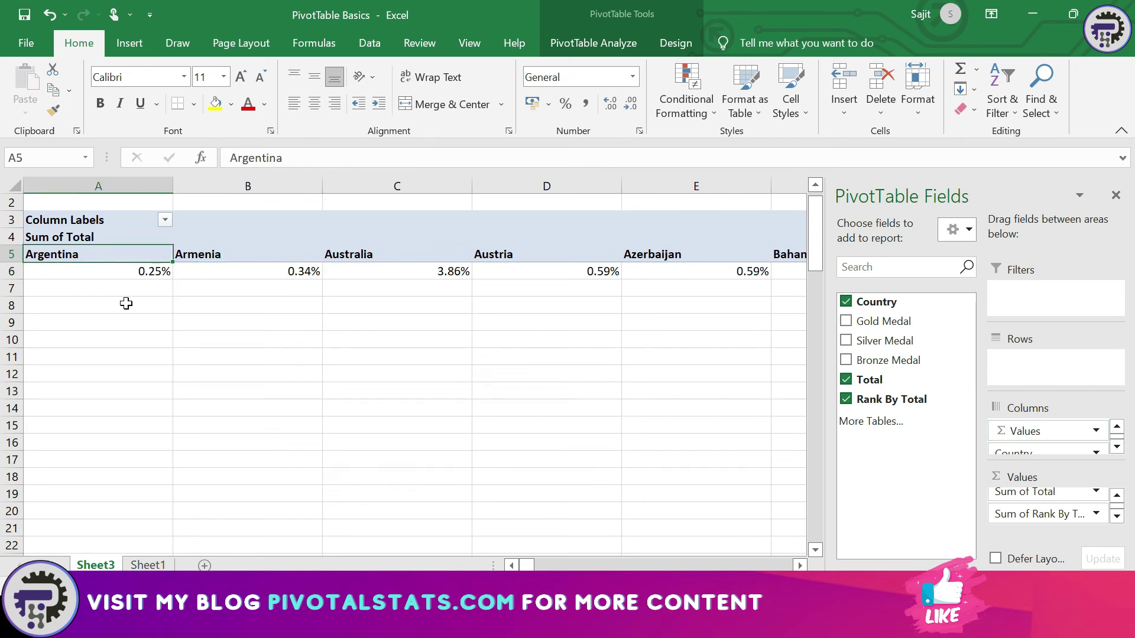
pyautogui.click(143, 241)
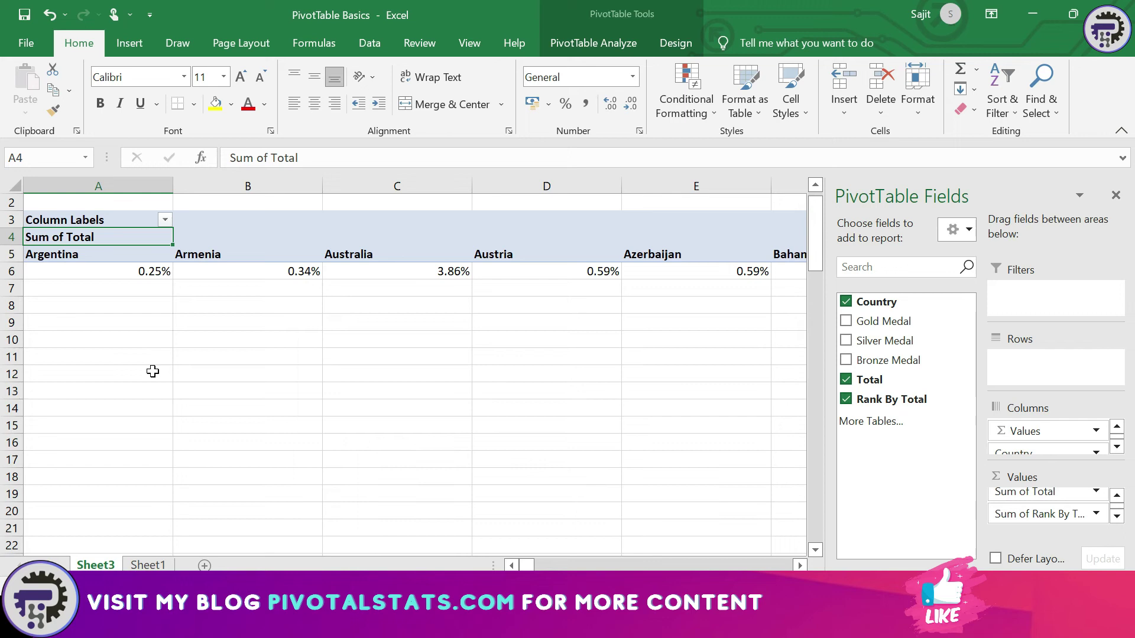
pyautogui.press('Down')
pyautogui.press('Right')
pyautogui.press('Right')
pyautogui.press('Right')
pyautogui.press('Right')
pyautogui.press('Right')
pyautogui.press('Right')
pyautogui.press('Right')
pyautogui.press('Right')
pyautogui.press('Right')
pyautogui.press('Right')
pyautogui.press('Right')
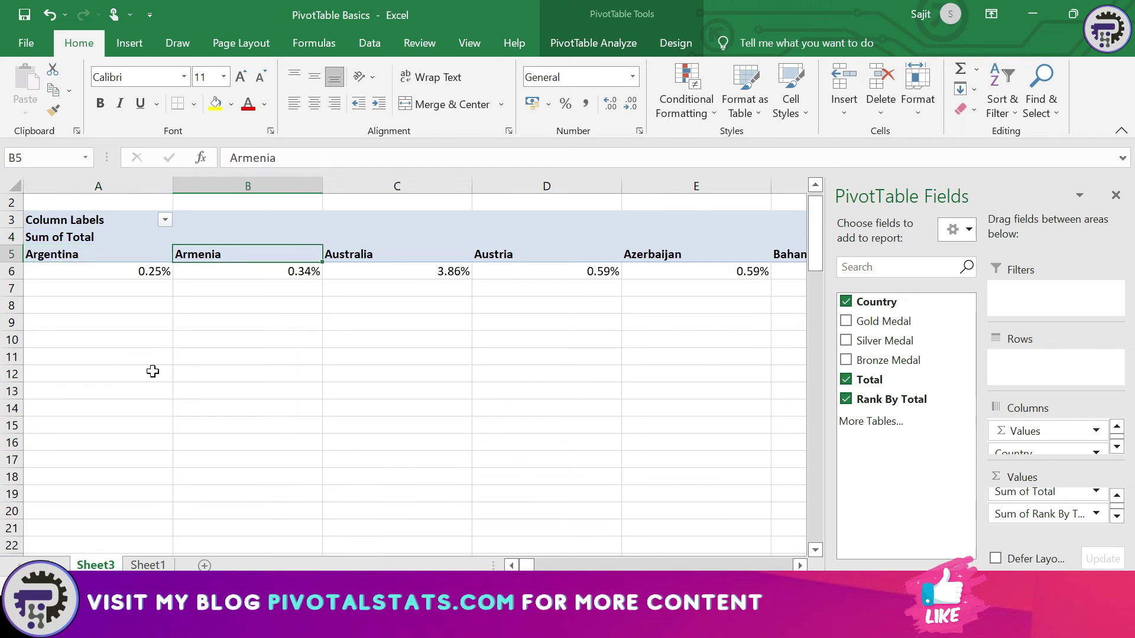
pyautogui.press('Right')
pyautogui.press('Right')
pyautogui.press('Right')
pyautogui.press('Right')
pyautogui.press('Right')
pyautogui.press('Right')
pyautogui.press('Right')
pyautogui.press('Right')
pyautogui.press('Right')
pyautogui.press('Right')
pyautogui.press('Right')
pyautogui.press('Right')
pyautogui.press('Right')
pyautogui.press('Right')
pyautogui.press('Right')
pyautogui.press('Right')
pyautogui.press('Right')
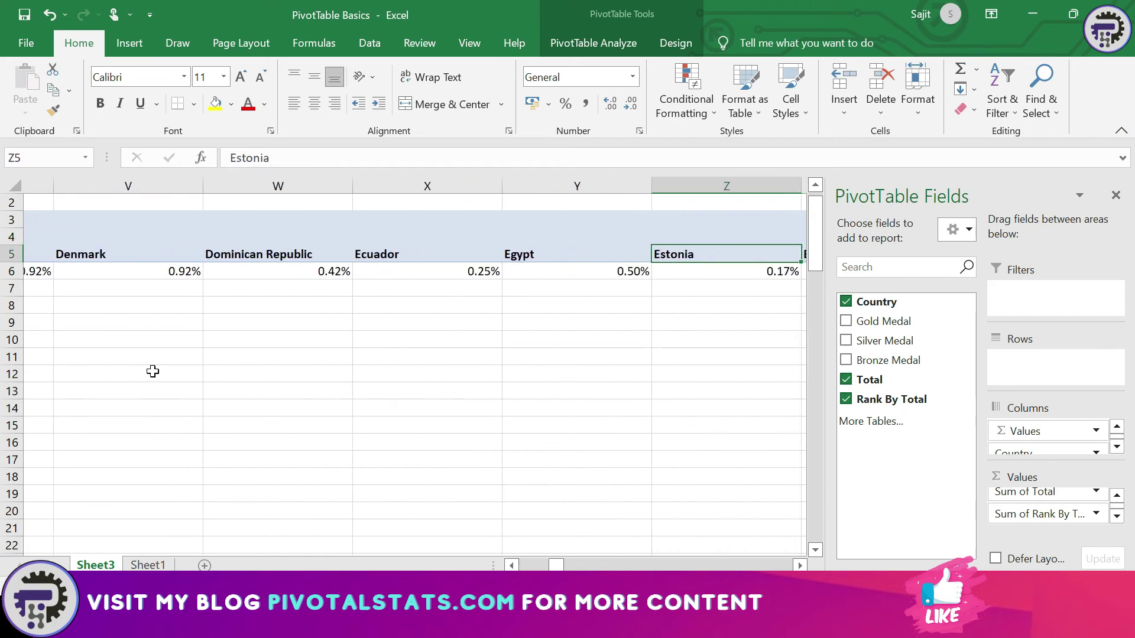
pyautogui.press('Right')
pyautogui.press('Right')
pyautogui.press('Right')
pyautogui.press('Right')
pyautogui.press('Right')
pyautogui.press('Right')
pyautogui.press('Right')
pyautogui.press('Right')
pyautogui.press('Right')
pyautogui.press('Right')
pyautogui.press('Right')
pyautogui.press('Right')
pyautogui.press('Right')
pyautogui.press('Right')
pyautogui.press('Right')
pyautogui.press('Right')
pyautogui.press('Right')
pyautogui.press('Right')
pyautogui.press('Right')
pyautogui.press('Right')
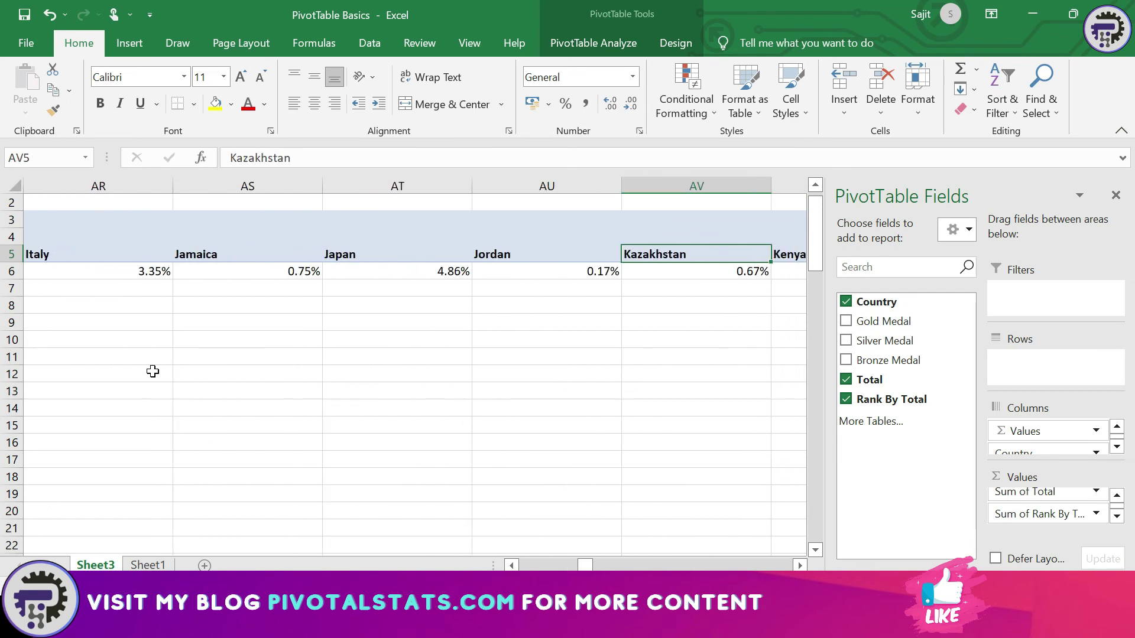
pyautogui.press('Right')
pyautogui.press('Right')
pyautogui.press('Right')
pyautogui.press('Right')
pyautogui.press('Right')
pyautogui.press('Right')
pyautogui.press('Right')
pyautogui.press('Right')
pyautogui.press('Right')
pyautogui.press('Right')
pyautogui.press('Right')
pyautogui.press('Right')
pyautogui.press('Right')
pyautogui.press('Right')
pyautogui.press('Right')
pyautogui.press('Right')
pyautogui.press('Right')
pyautogui.press('Right')
pyautogui.press('Right')
pyautogui.press('Right')
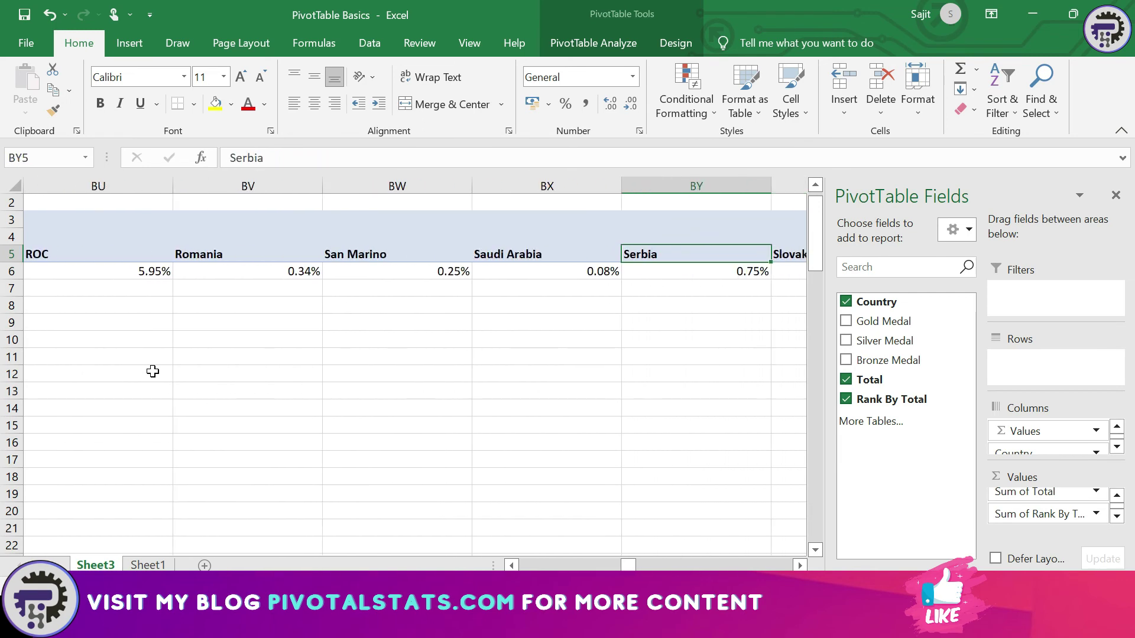
pyautogui.press('Up')
pyautogui.press('Right')
pyautogui.press('Right')
pyautogui.press('Right')
pyautogui.press('Right')
pyautogui.press('Right')
pyautogui.press('Right')
pyautogui.press('Right')
pyautogui.press('Right')
pyautogui.press('Right')
pyautogui.press('Right')
pyautogui.press('Right')
pyautogui.press('Right')
pyautogui.press('Right')
pyautogui.press('Right')
pyautogui.press('Right')
pyautogui.press('Right')
pyautogui.press('Right')
pyautogui.press('Right')
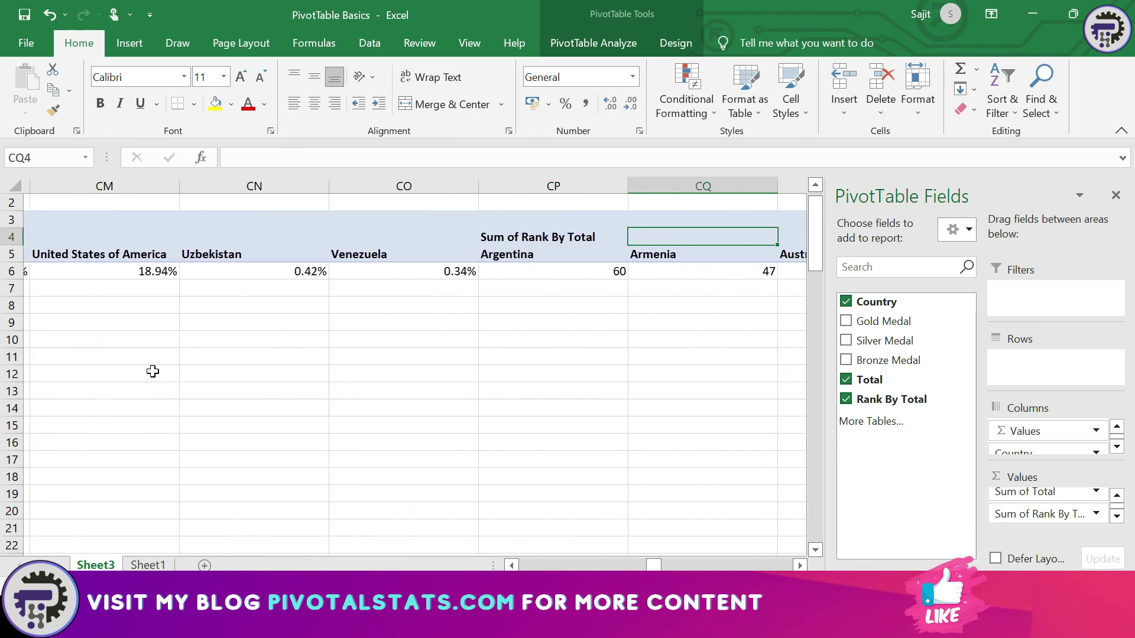
pyautogui.press('Left')
pyautogui.press('Down')
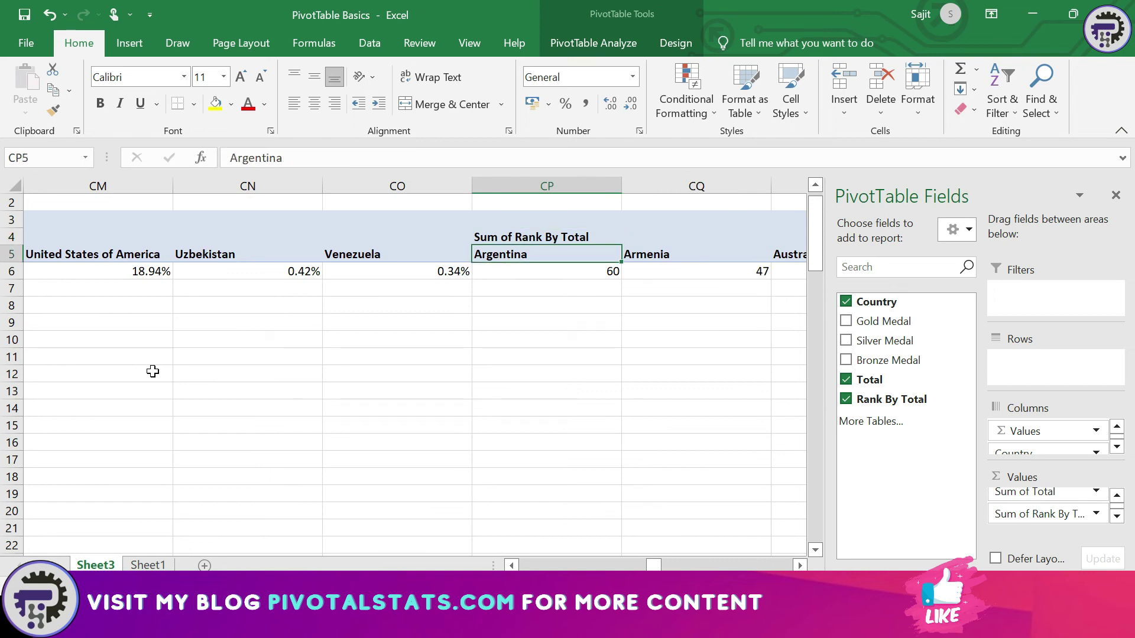
pyautogui.press('Up')
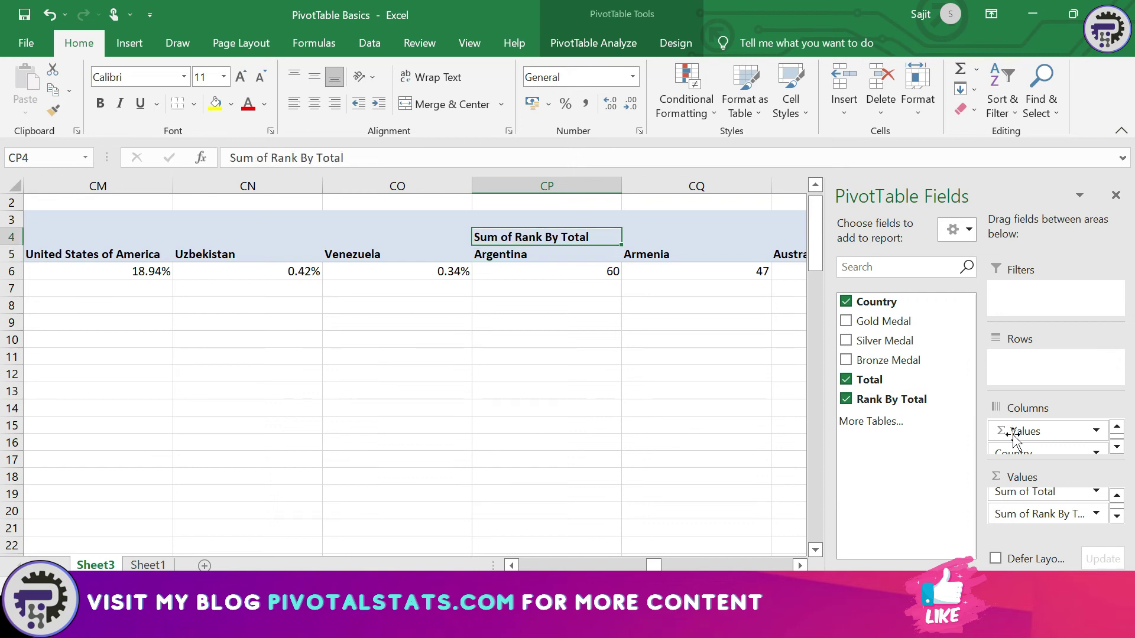
# Step: Move the Country field from the Columns area to the Rows area
pyautogui.moveTo(1026, 455); pyautogui.dragTo(1045, 365)
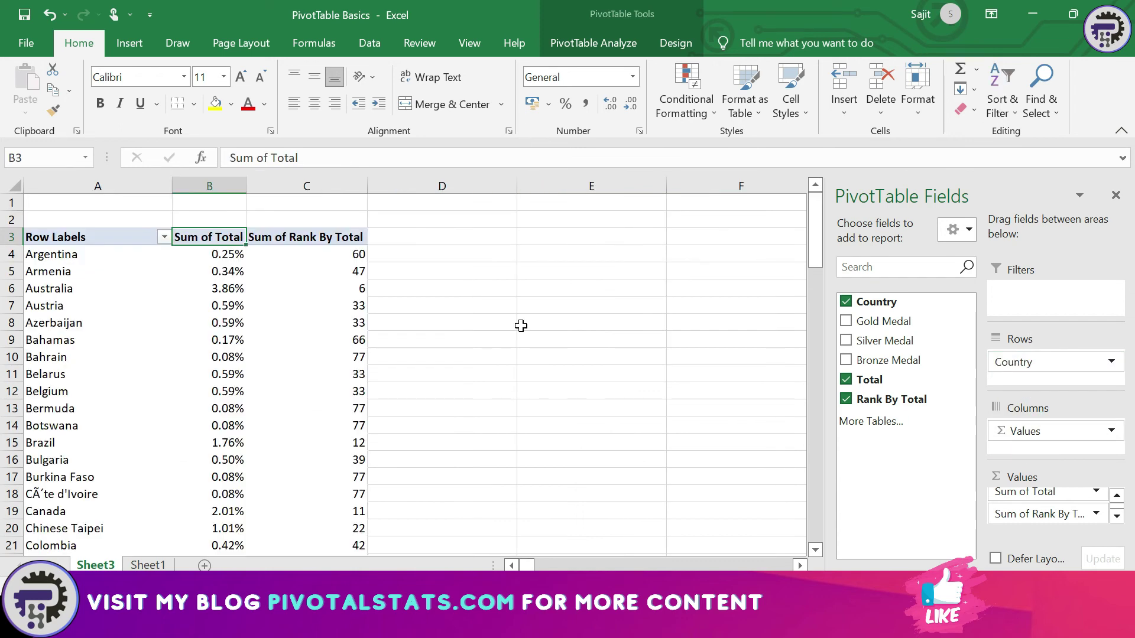
# Step: Review the country row labels beside the Sum of Total and Sum of Rank By Total columns
pyautogui.press('Left')
pyautogui.press('Down')
pyautogui.press('Down')
pyautogui.press('Down')
pyautogui.press('Down')
pyautogui.press('Down')
pyautogui.press('Down')
pyautogui.press('Down')
pyautogui.press('Down')
pyautogui.press('Down')
pyautogui.press('Down')
pyautogui.press('Down')
pyautogui.press('Down')
pyautogui.press('Down')
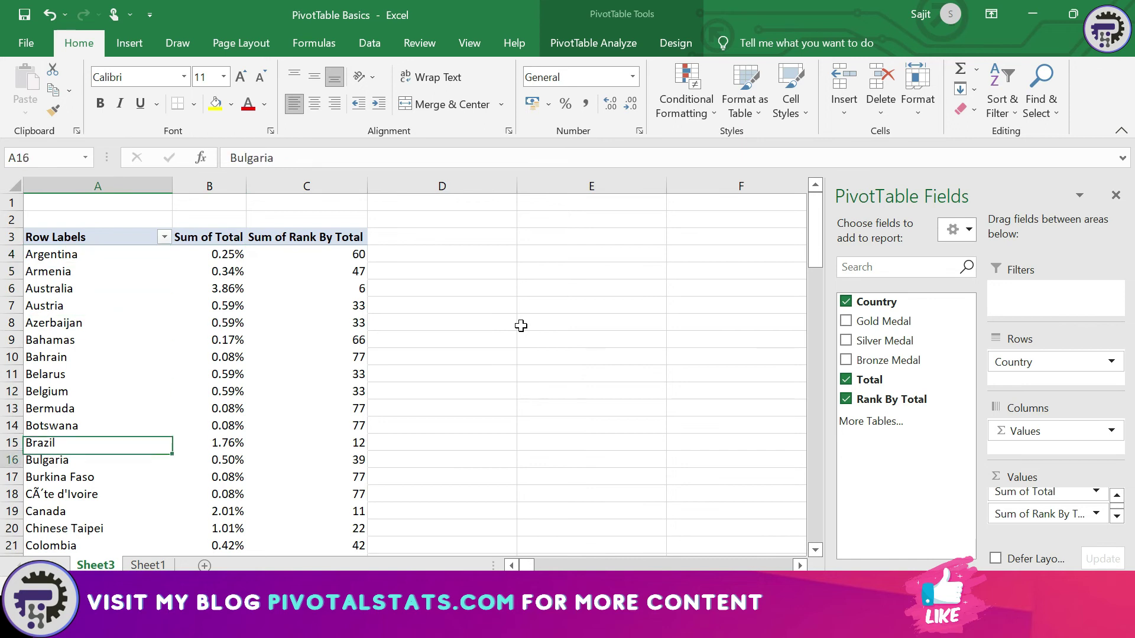
pyautogui.press('Up')
pyautogui.press('Up')
pyautogui.press('Up')
pyautogui.press('Up')
pyautogui.press('Up')
pyautogui.press('Up')
pyautogui.press('Up')
pyautogui.press('Up')
pyautogui.press('Up')
pyautogui.press('Up')
pyautogui.press('Up')
pyautogui.press('Up')
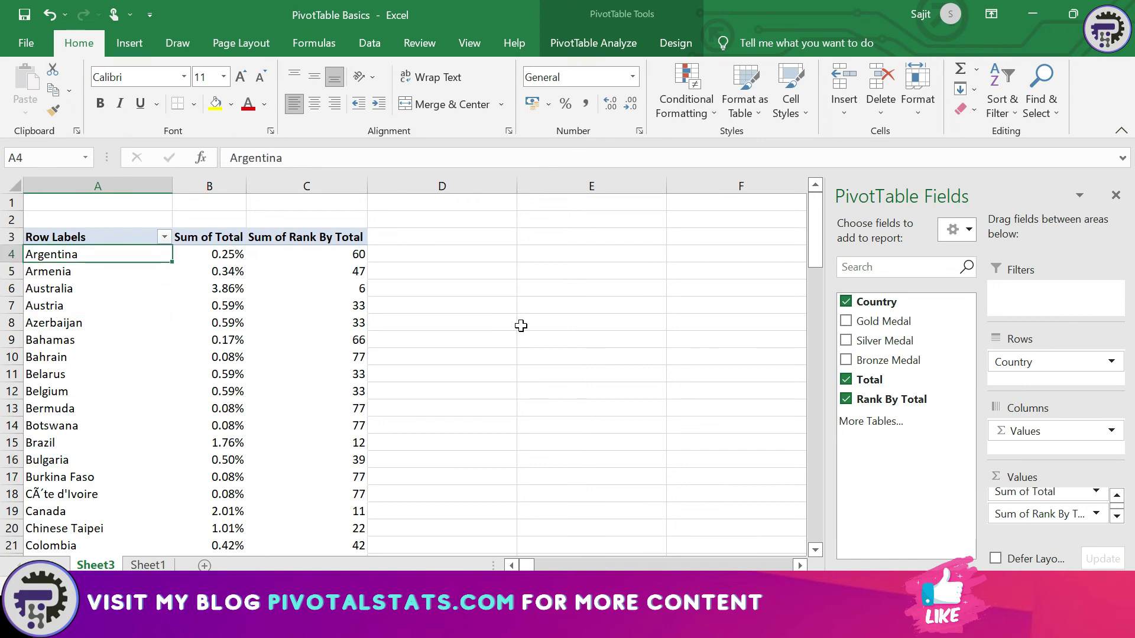
pyautogui.press('Up')
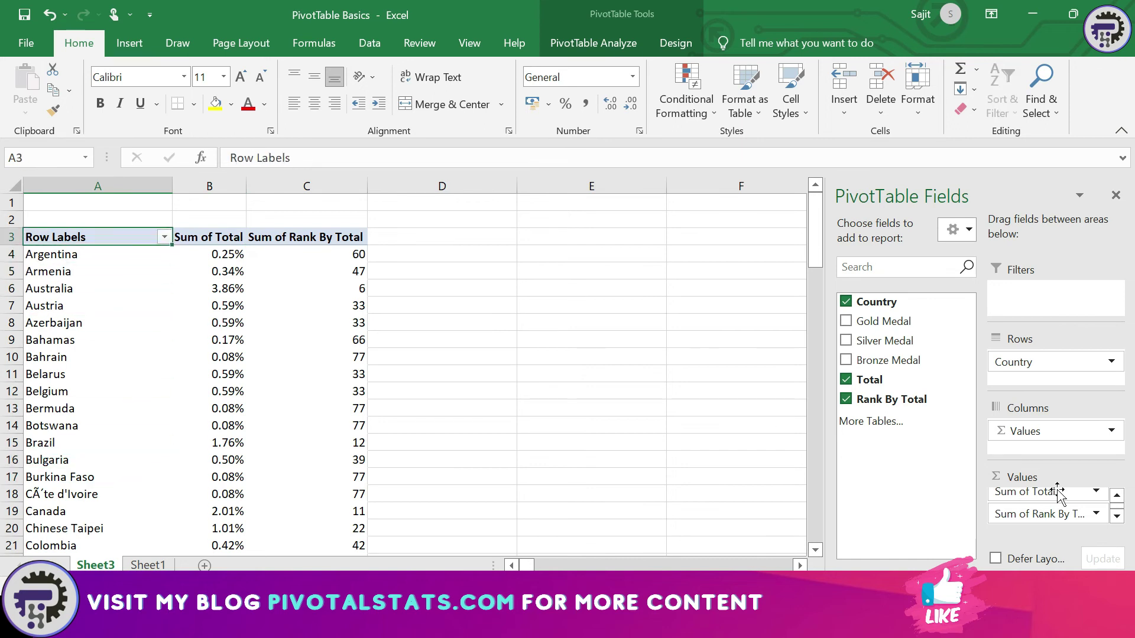
# Step: Remove Rank By Total from the Values area and add it to Filters, then select its report filter cell
pyautogui.moveTo(1043, 516); pyautogui.dragTo(925, 431)
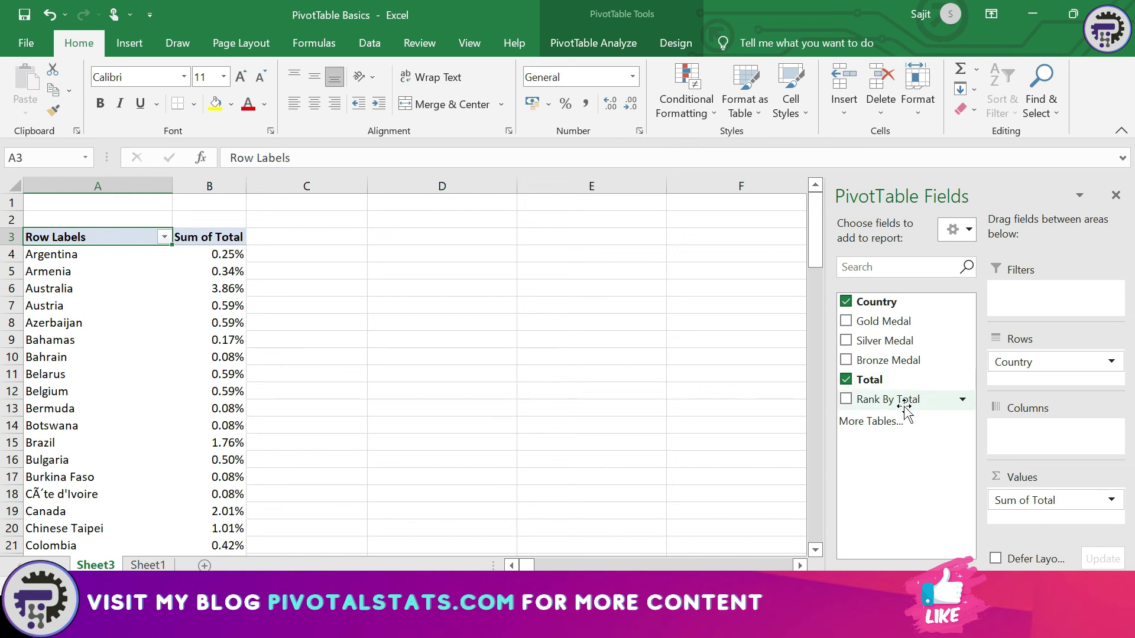
pyautogui.moveTo(904, 408); pyautogui.dragTo(1045, 306)
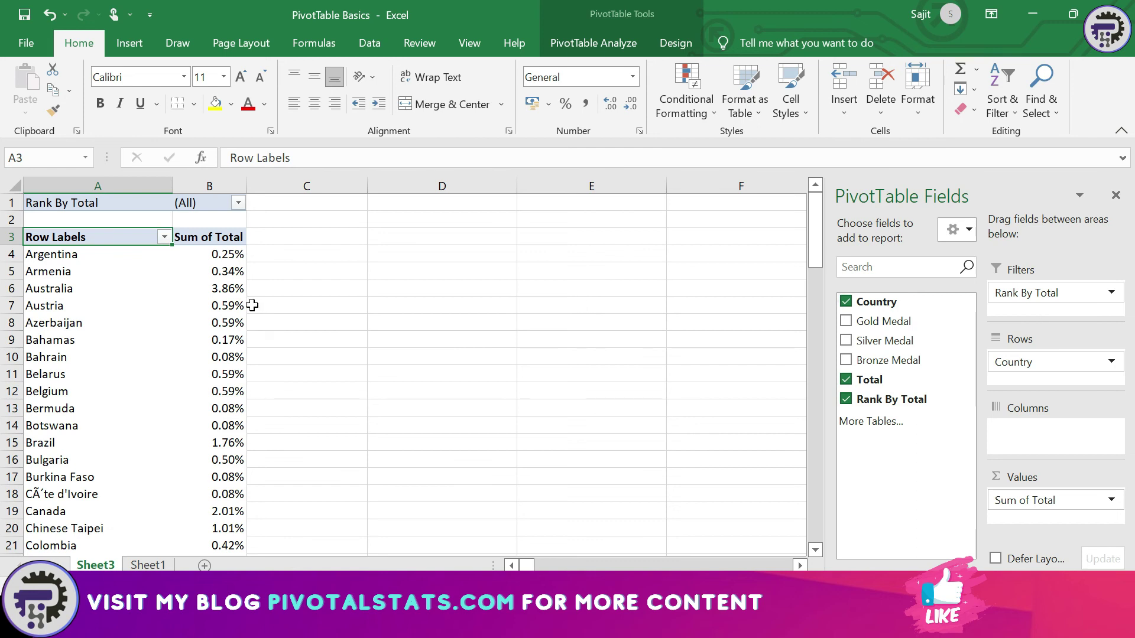
pyautogui.moveTo(116, 200); pyautogui.dragTo(115, 200)
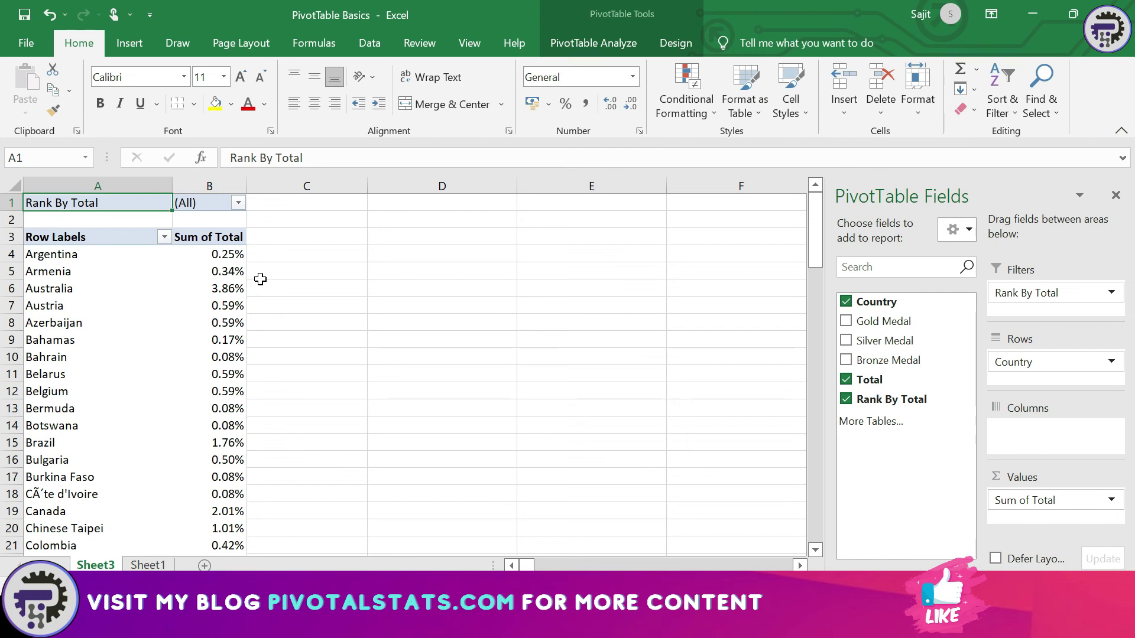
pyautogui.press('Right')
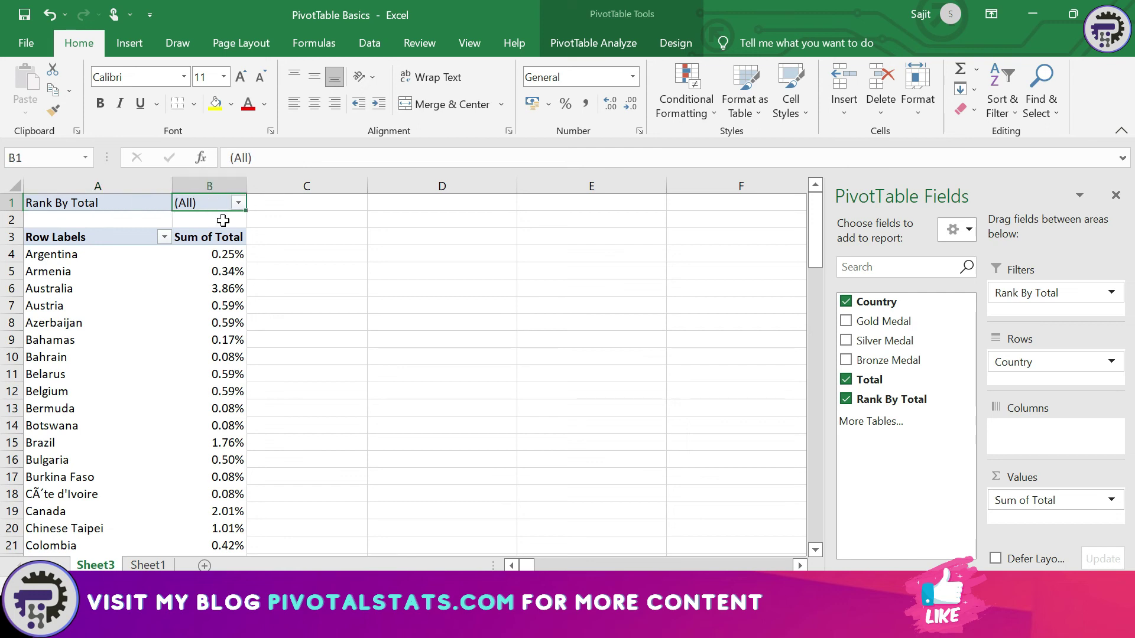
# Step: Filter the PivotTable by Rank By Total to include only ranks 1, 2, 3, 4 and 5, allowing multiple items
pyautogui.click(239, 203)
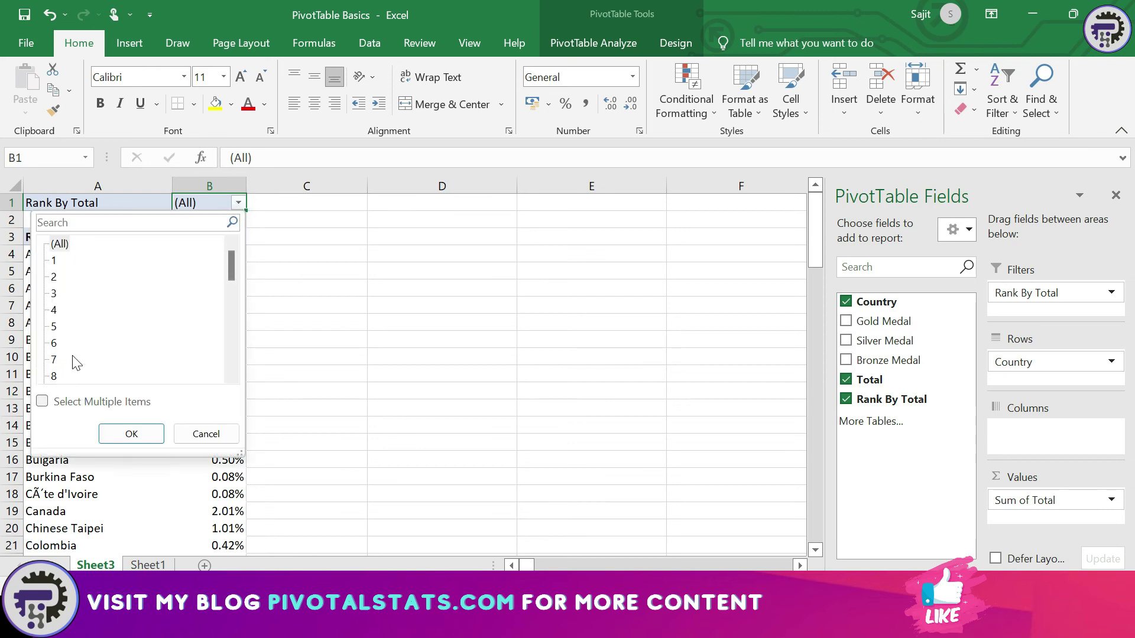
pyautogui.click(42, 402)
pyautogui.click(55, 244)
pyautogui.click(55, 260)
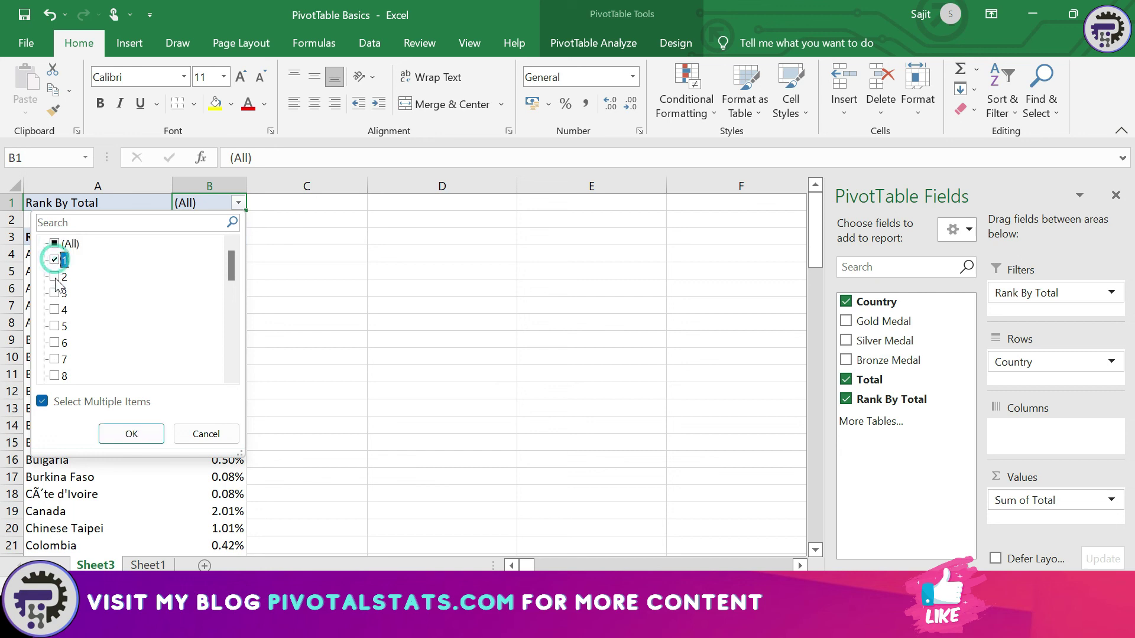
pyautogui.click(55, 277)
pyautogui.click(55, 293)
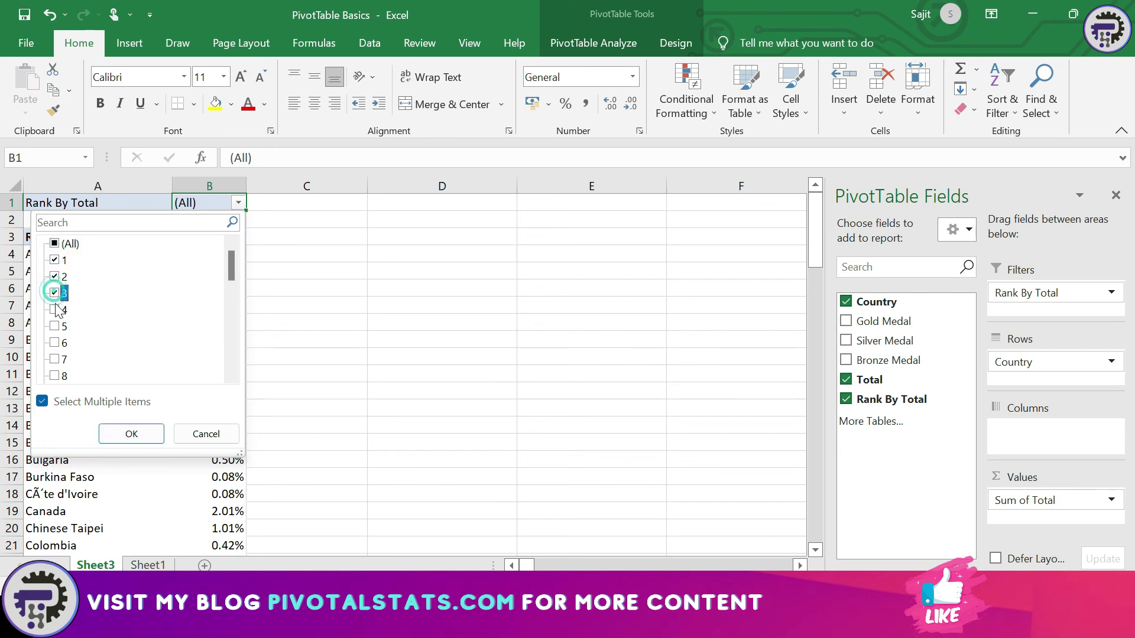
pyautogui.click(55, 310)
pyautogui.click(55, 326)
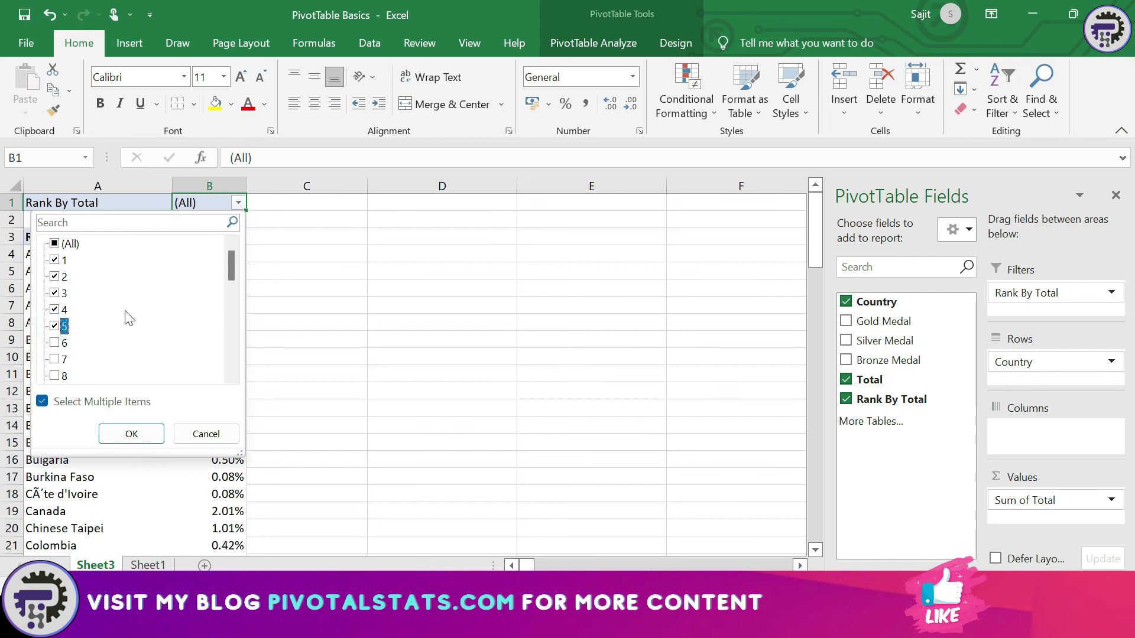
pyautogui.click(132, 434)
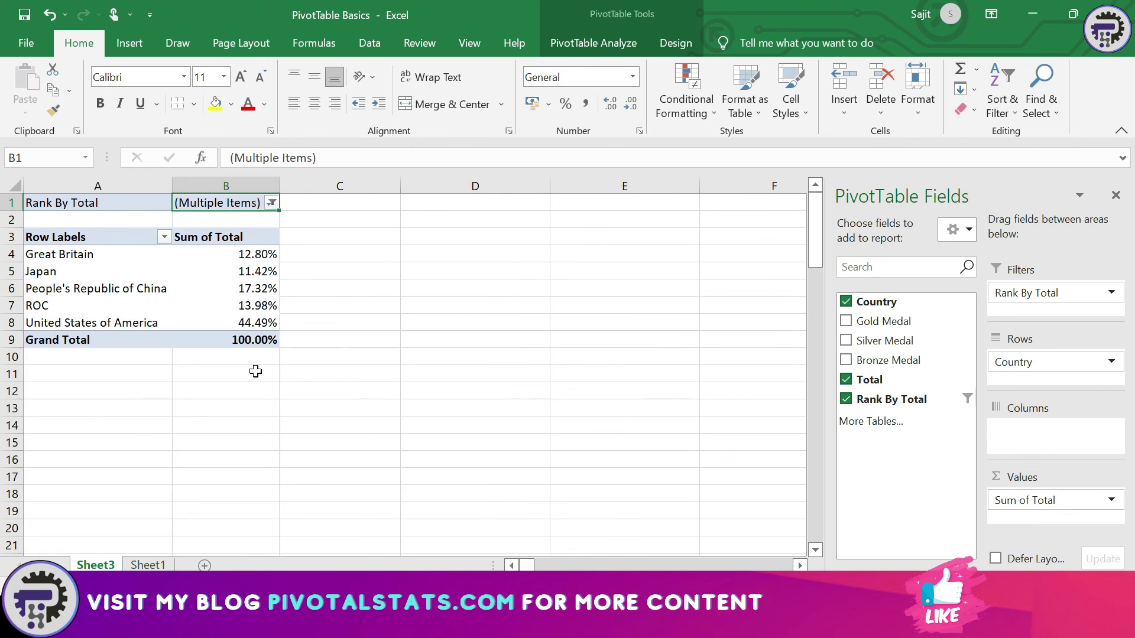
# Step: Sort the countries by their Sum of Total values from largest to smallest
pyautogui.click(260, 254)
pyautogui.rightClick(260, 255)
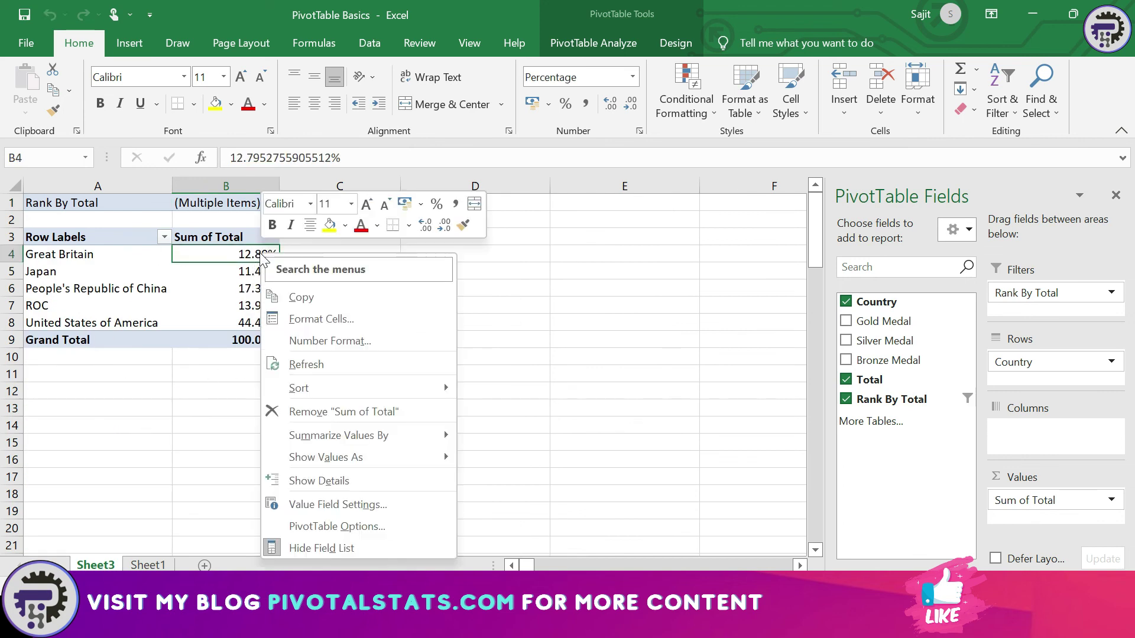
pyautogui.moveTo(324, 395)
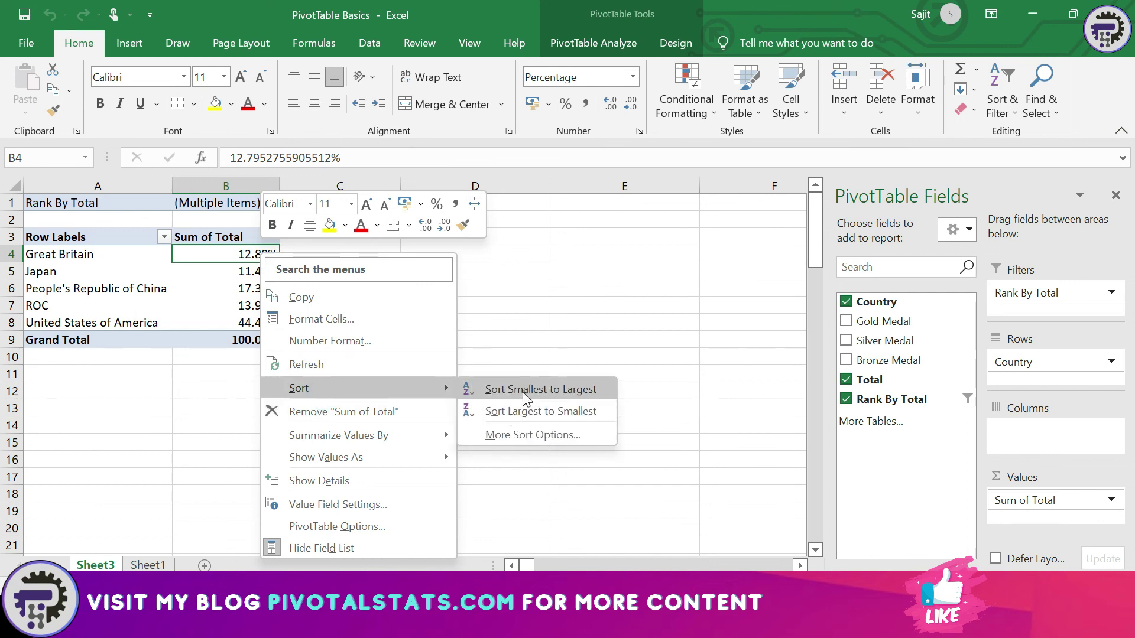
pyautogui.click(519, 414)
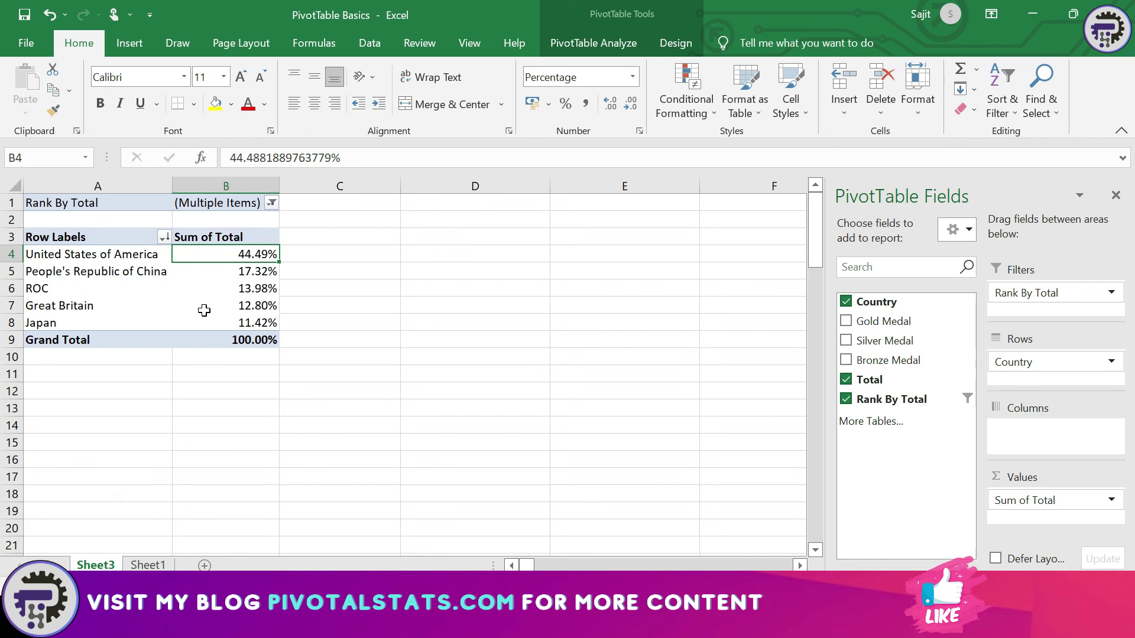
# Step: Extract the source records behind the United States of America's Sum of Total to a new sheet and return to Sheet3
pyautogui.moveTo(204, 311)
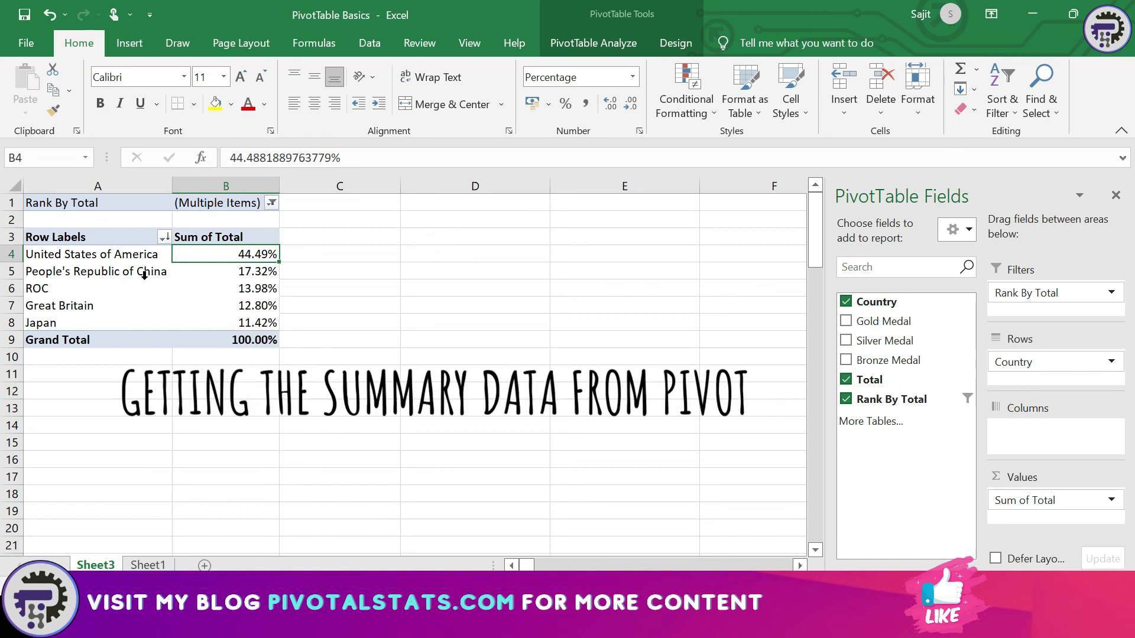
pyautogui.moveTo(247, 272)
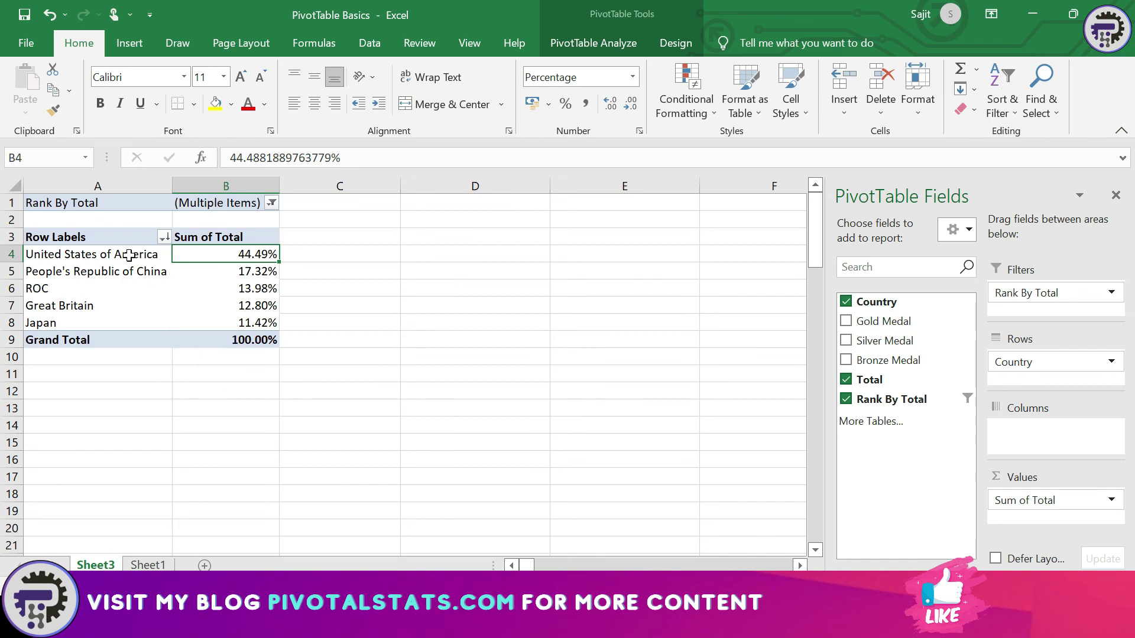
pyautogui.moveTo(124, 257)
pyautogui.doubleClick(255, 251)
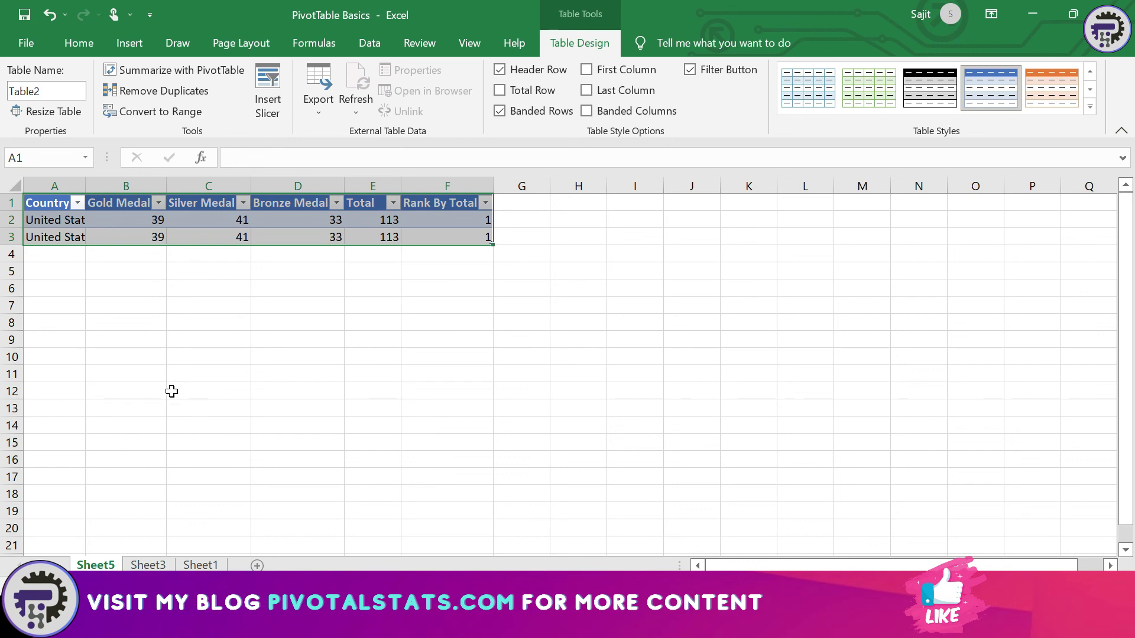
pyautogui.click(146, 565)
# Step: Extract the source records behind the Grand Total to a new sheet and go to its first cell
pyautogui.click(257, 254)
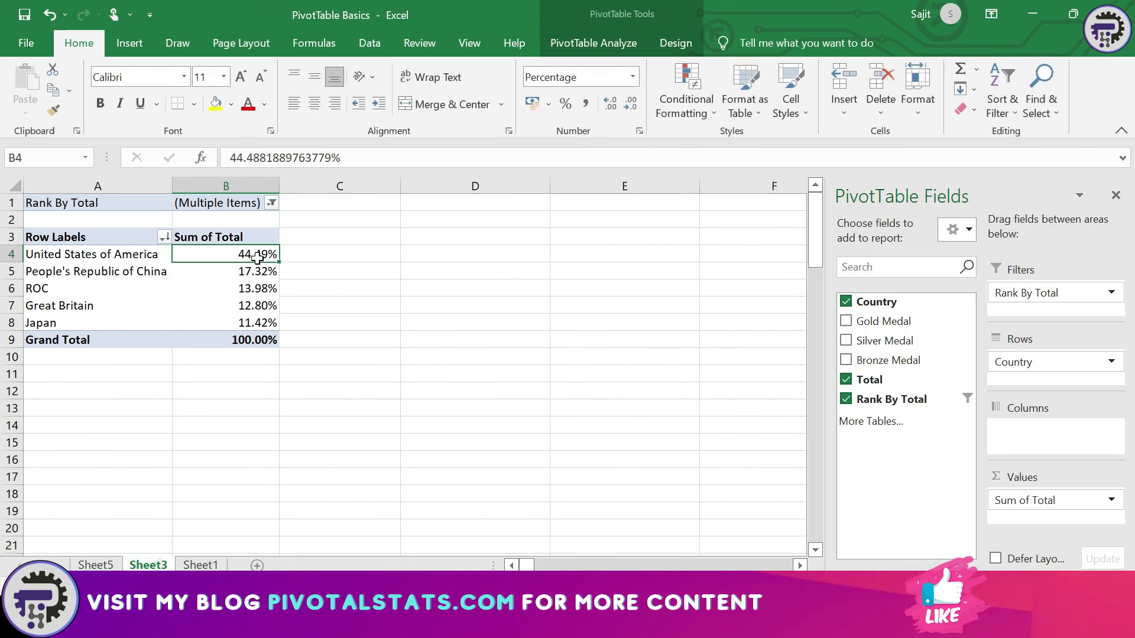
pyautogui.doubleClick(260, 341)
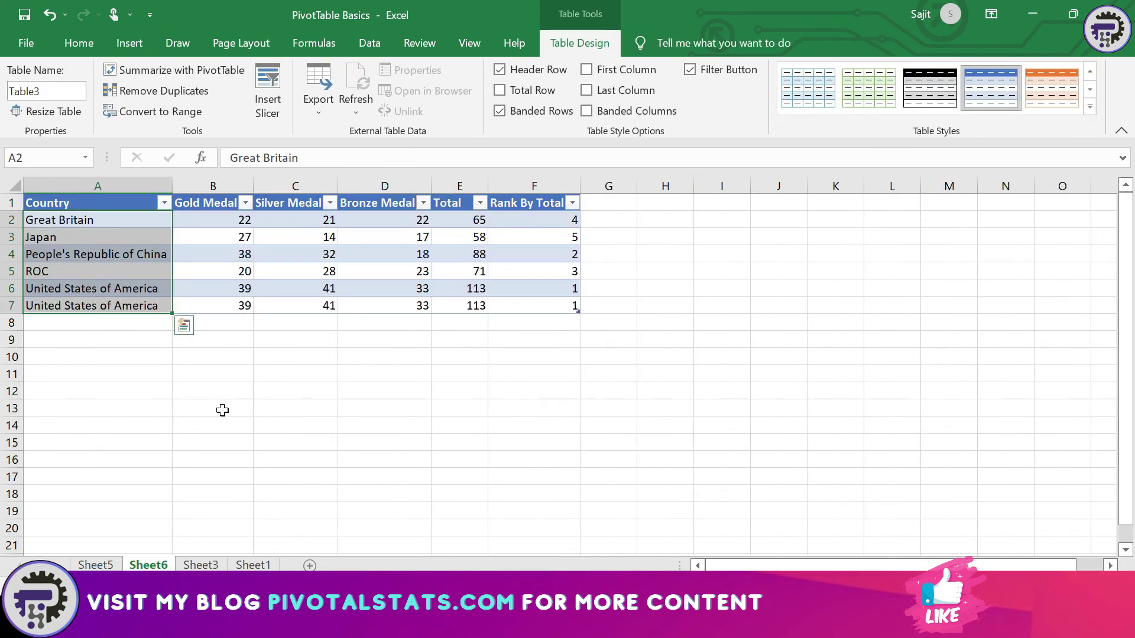
pyautogui.hotkey('ctrl', 'Home')
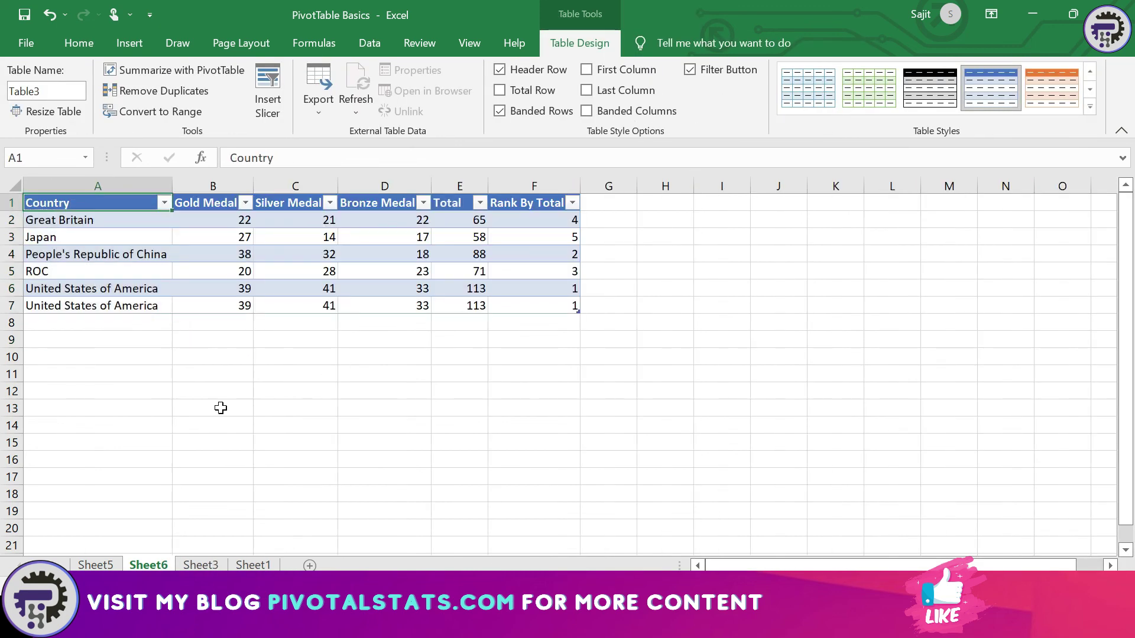
# Step: Review the country names in the extracted Grand Total records, selecting A2 to A7, and return to the PivotTable on Sheet3
pyautogui.press('Down')
pyautogui.hotkey('shift', 'Down')
pyautogui.hotkey('shift', 'Down')
pyautogui.hotkey('shift', 'Down')
pyautogui.hotkey('shift', 'Down')
pyautogui.hotkey('shift', 'Down')
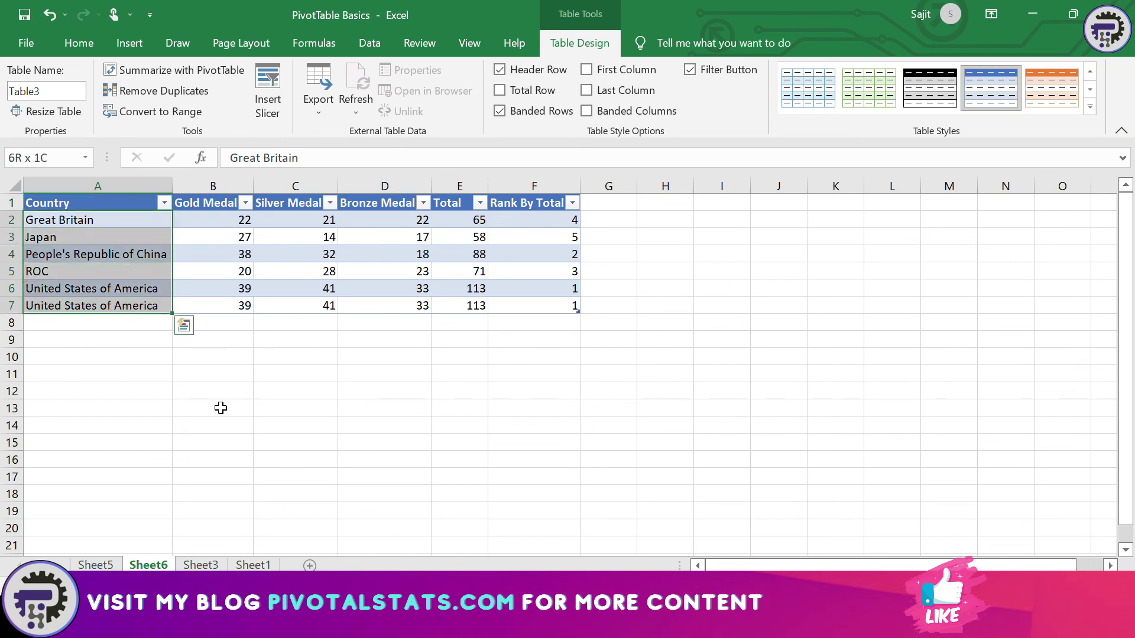
pyautogui.hotkey('ctrl', 'Home')
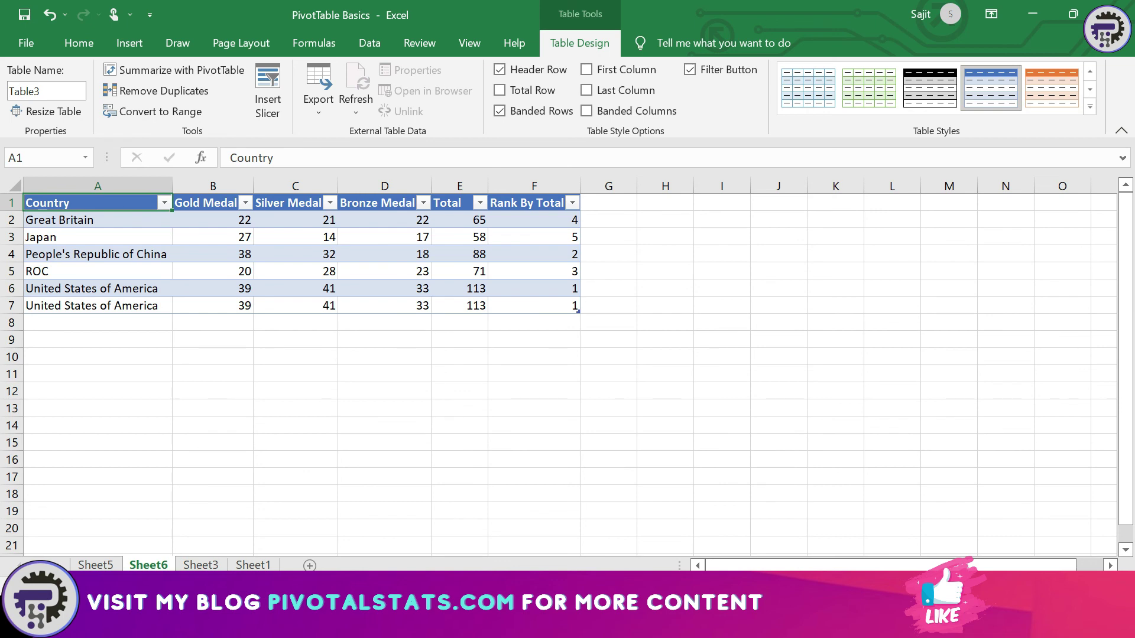
pyautogui.click(201, 564)
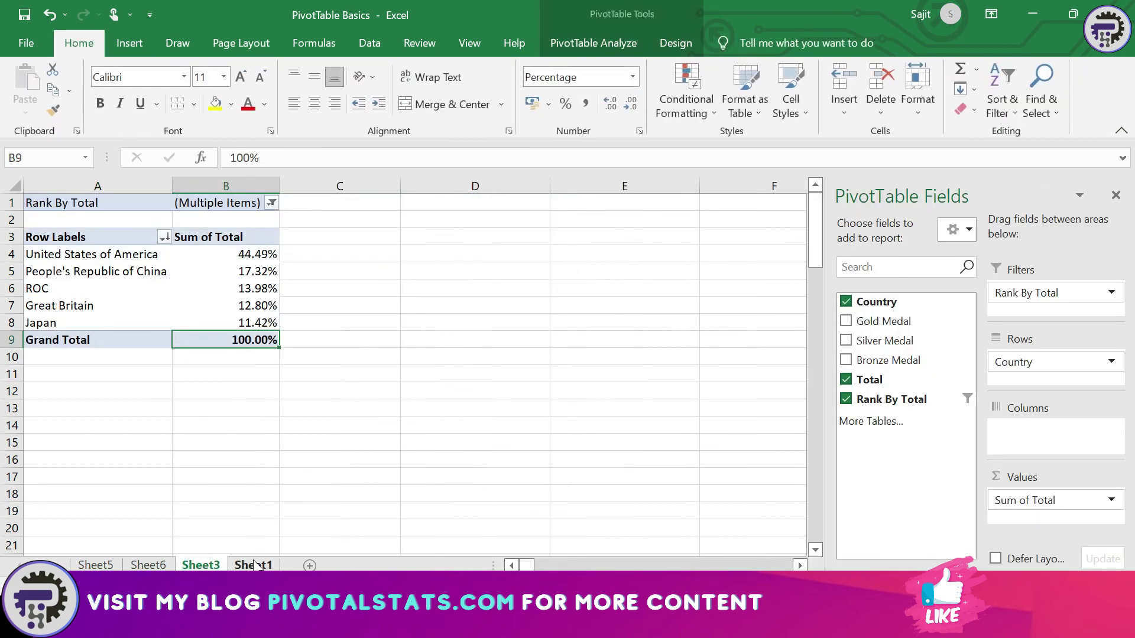